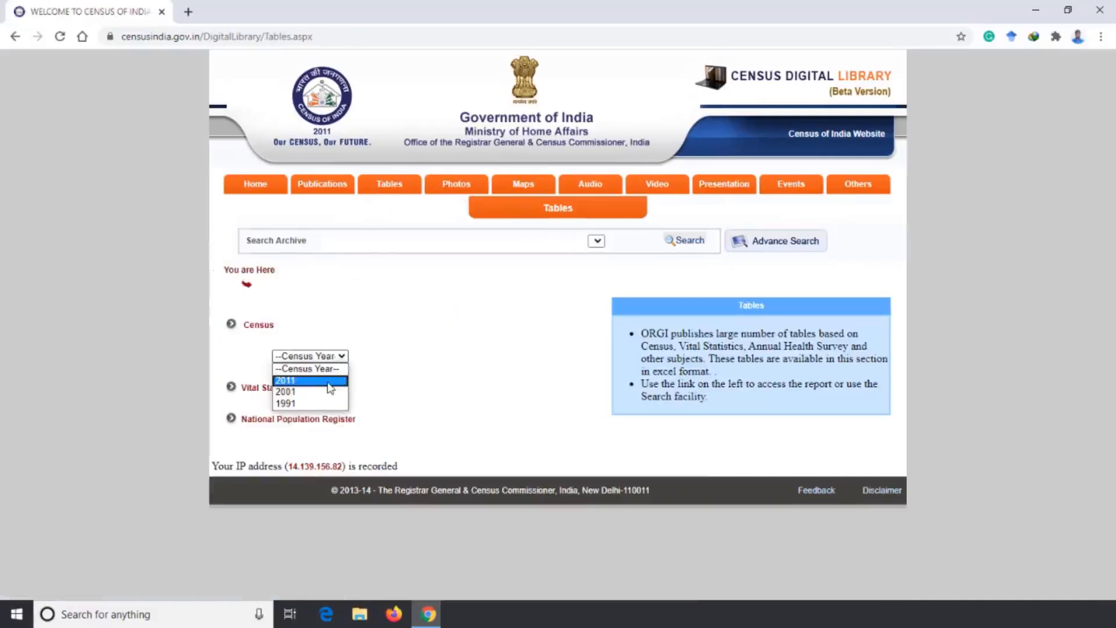
# Open the 2011 census tabulation plan and expand Primary Census Abstract down to Primary Census Abstract Total.
pyautogui.click(329, 381)
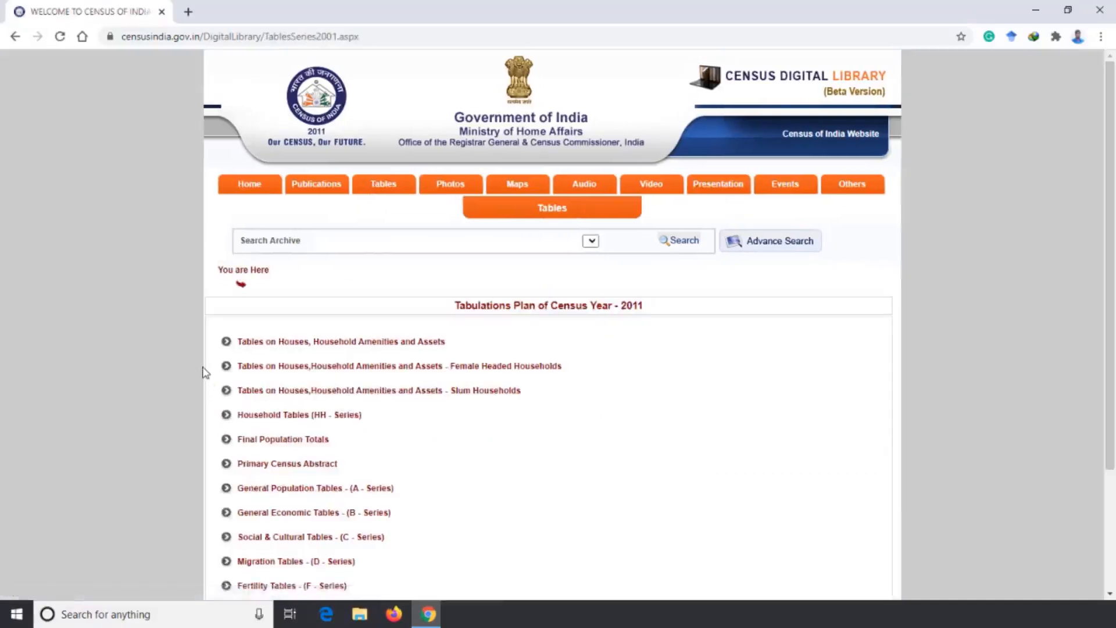
pyautogui.scroll(-3, 204, 376)
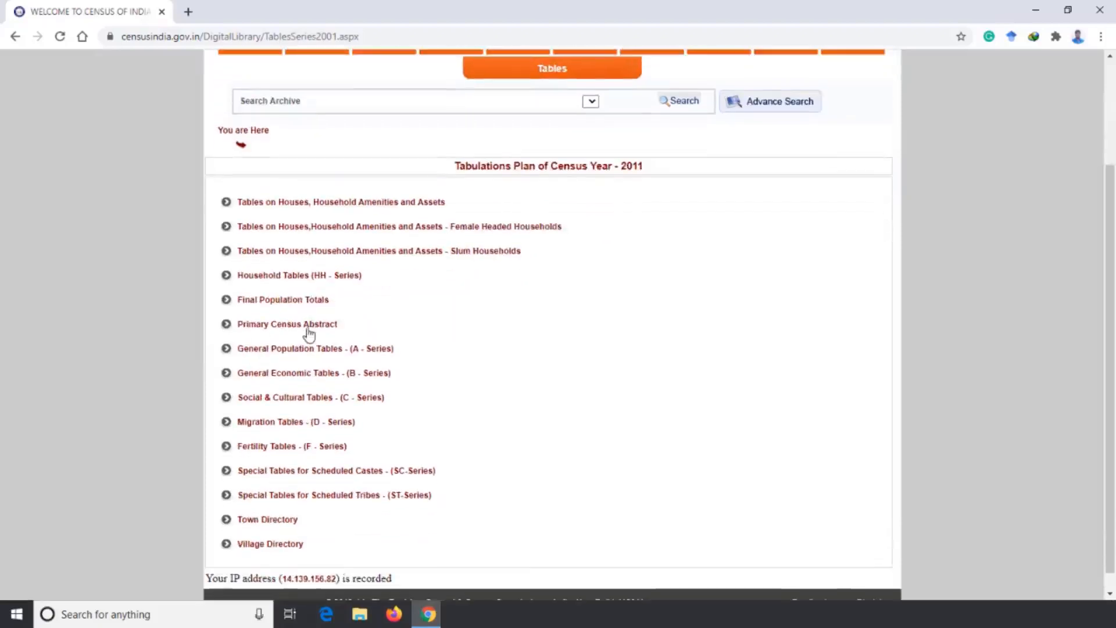
pyautogui.click(308, 323)
pyautogui.scroll(-4, 308, 333)
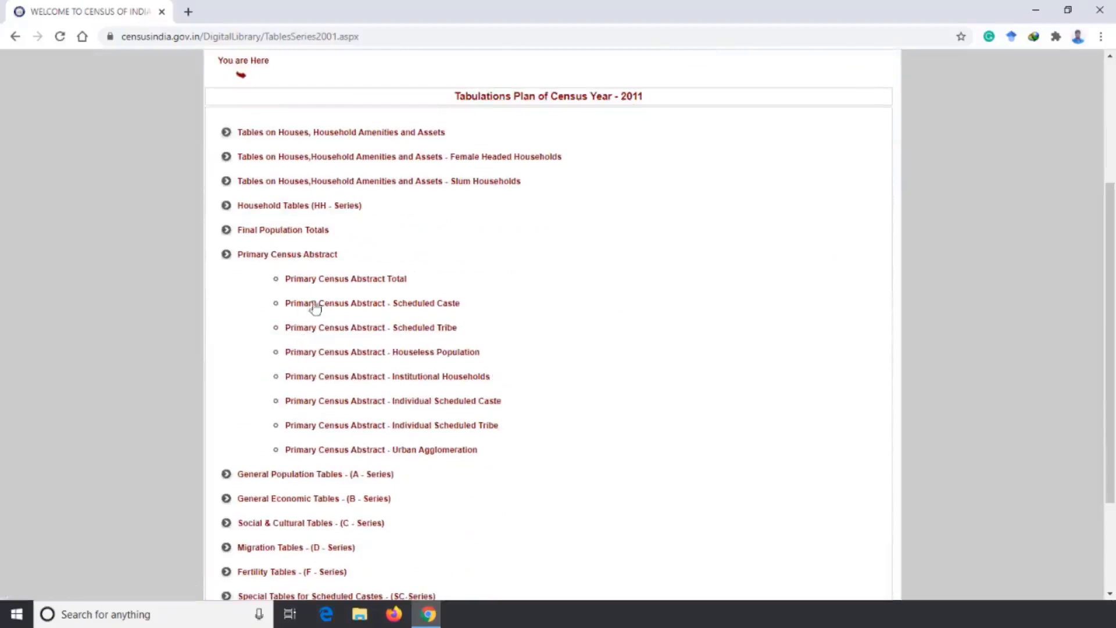
pyautogui.click(342, 280)
pyautogui.scroll(-5, 339, 287)
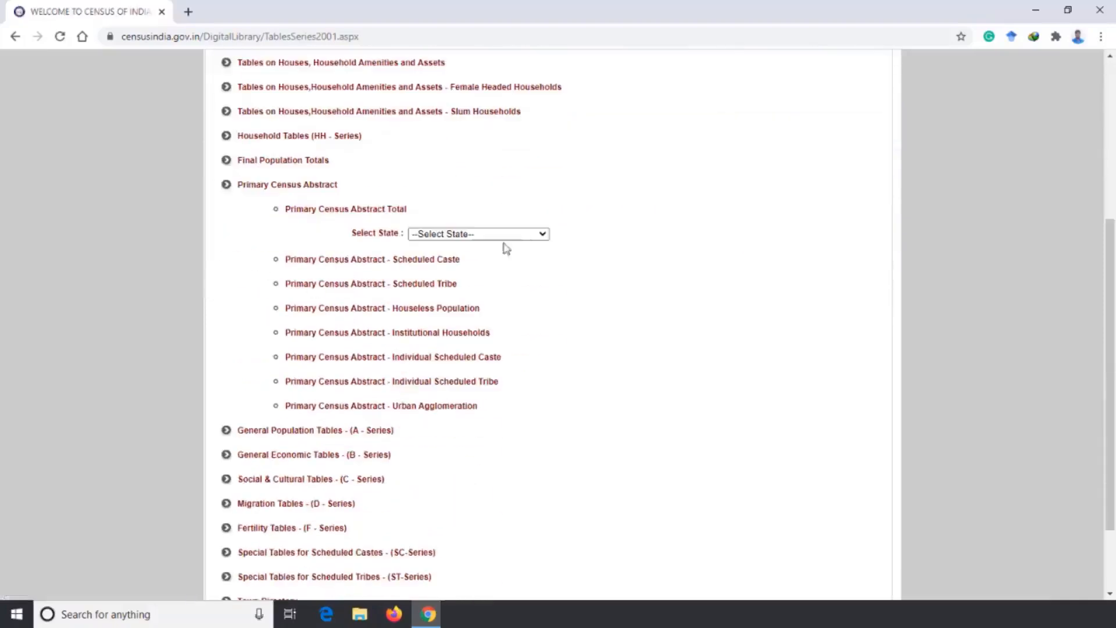
# Choose Karnataka as the state to list its Primary Census Abstract Total tables.
pyautogui.click(546, 236)
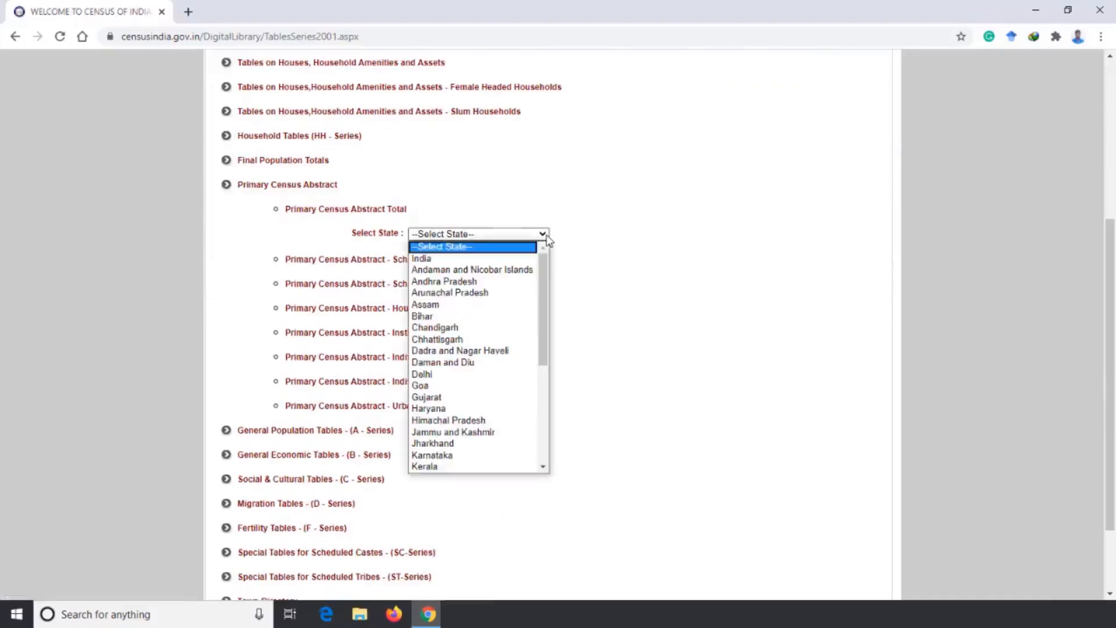
pyautogui.click(496, 456)
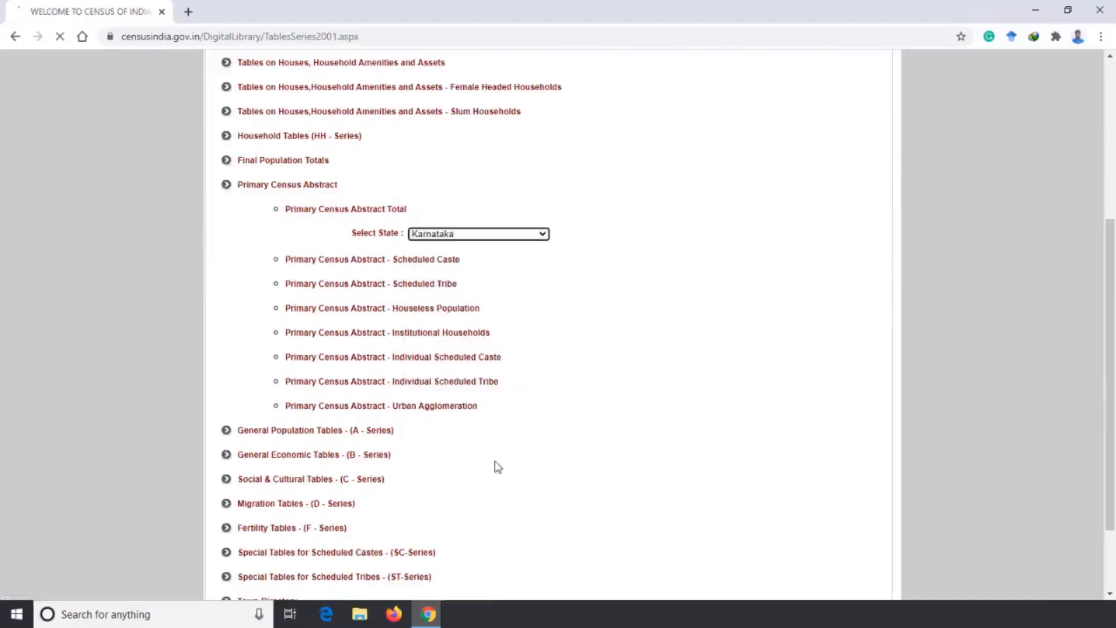
pyautogui.scroll(-4, 590, 311)
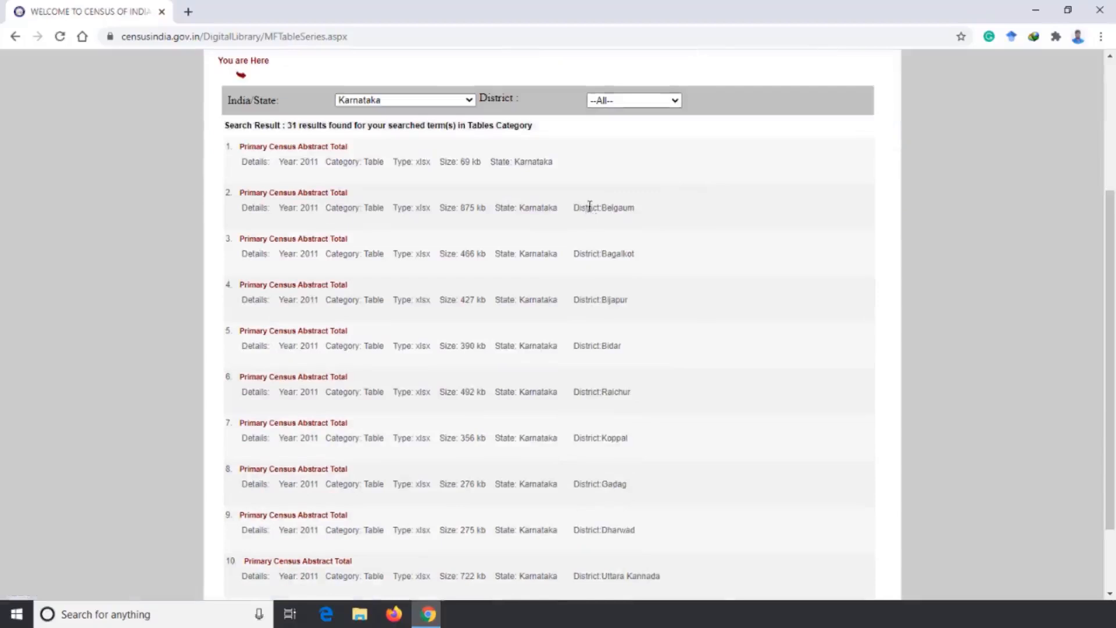
# Look through the district names listed on the first two pages of the Karnataka results.
pyautogui.moveTo(603, 208); pyautogui.dragTo(629, 206)
pyautogui.moveTo(602, 254); pyautogui.dragTo(643, 259)
pyautogui.scroll(-2, 617, 246)
pyautogui.moveTo(602, 208); pyautogui.dragTo(643, 213)
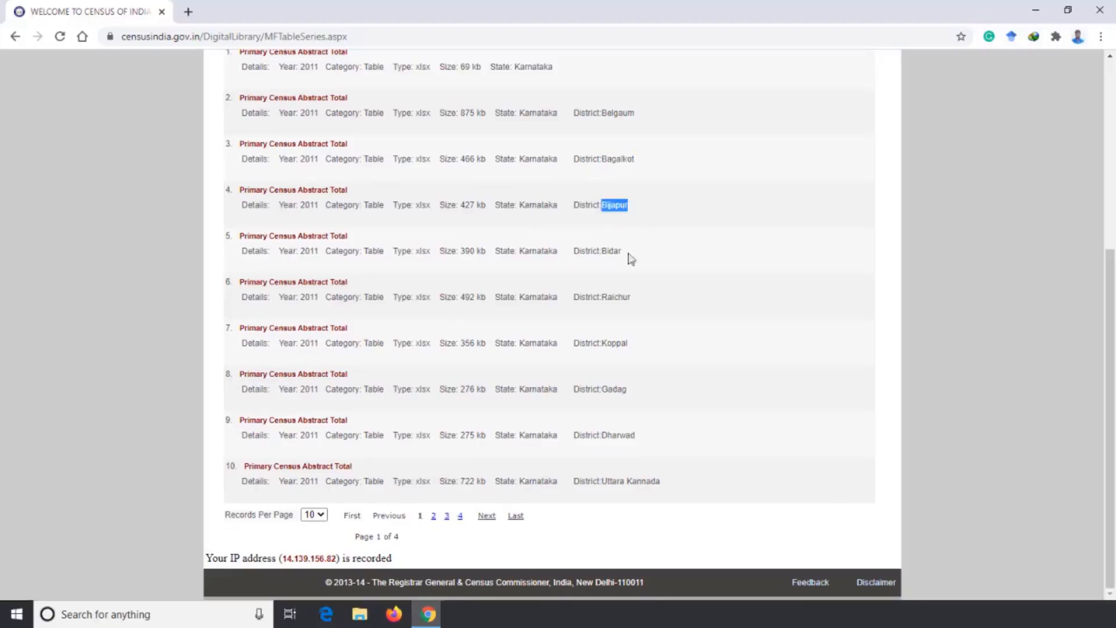
pyautogui.click(675, 427)
pyautogui.click(433, 519)
pyautogui.moveTo(603, 370); pyautogui.dragTo(650, 371)
pyautogui.scroll(-5, 649, 372)
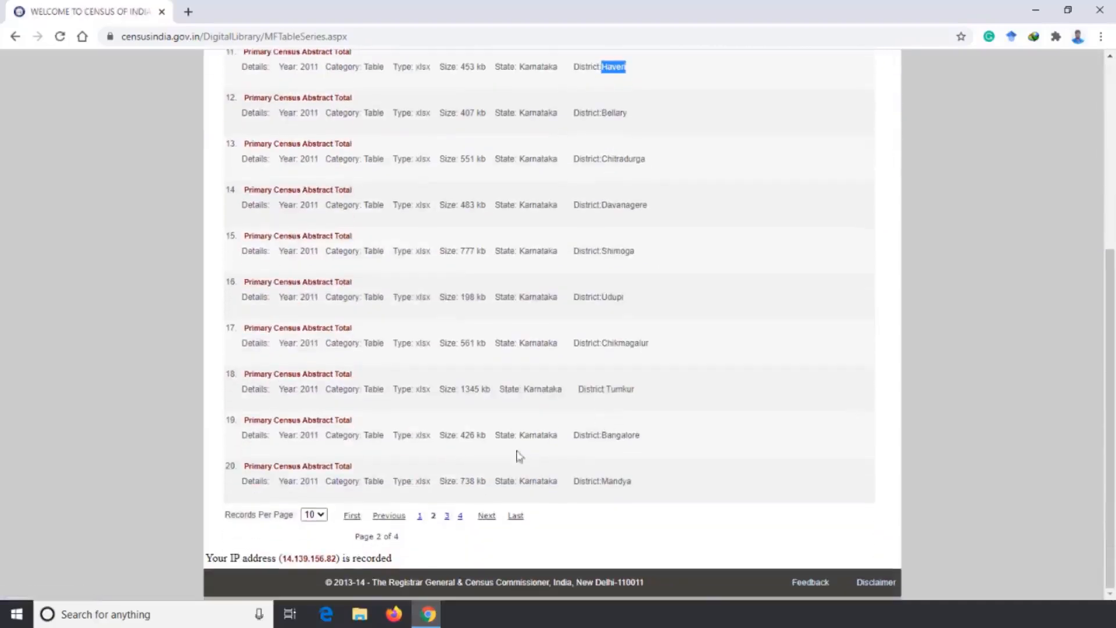
# Go to page 3 of the results and download the Primary Census Abstract Total table for Mysore district.
pyautogui.click(447, 516)
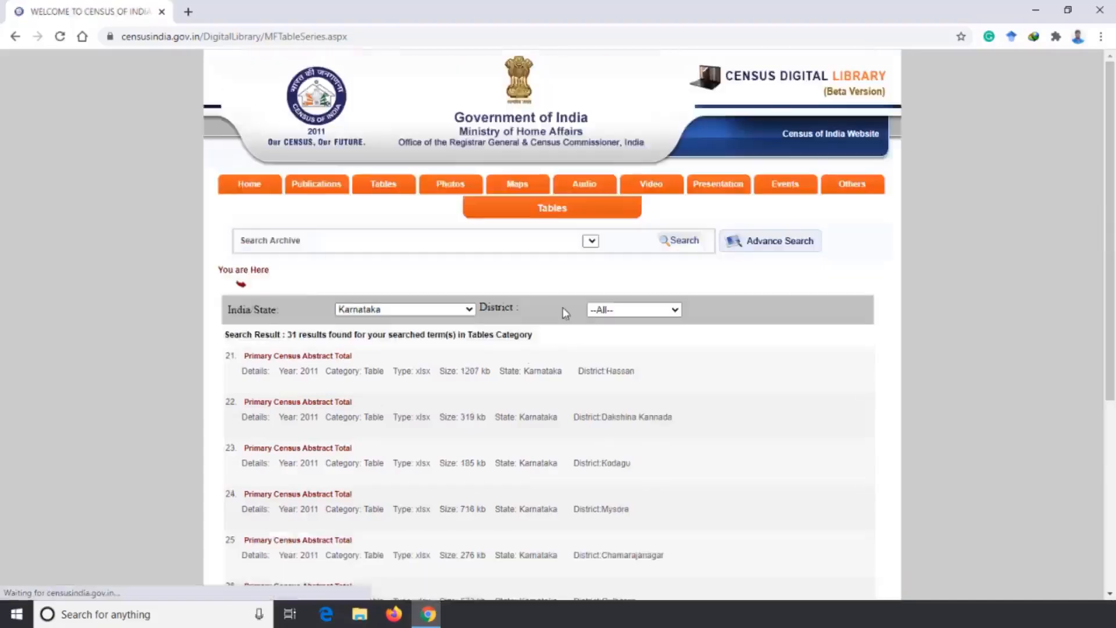
pyautogui.scroll(-2, 565, 356)
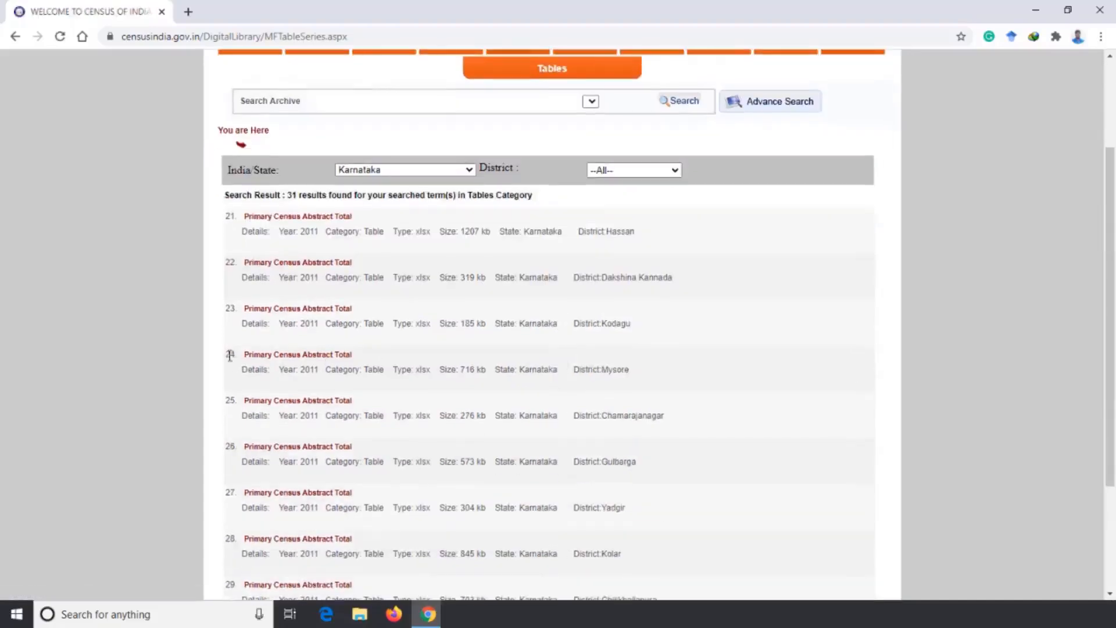
pyautogui.moveTo(628, 370); pyautogui.dragTo(612, 370)
pyautogui.click(341, 355)
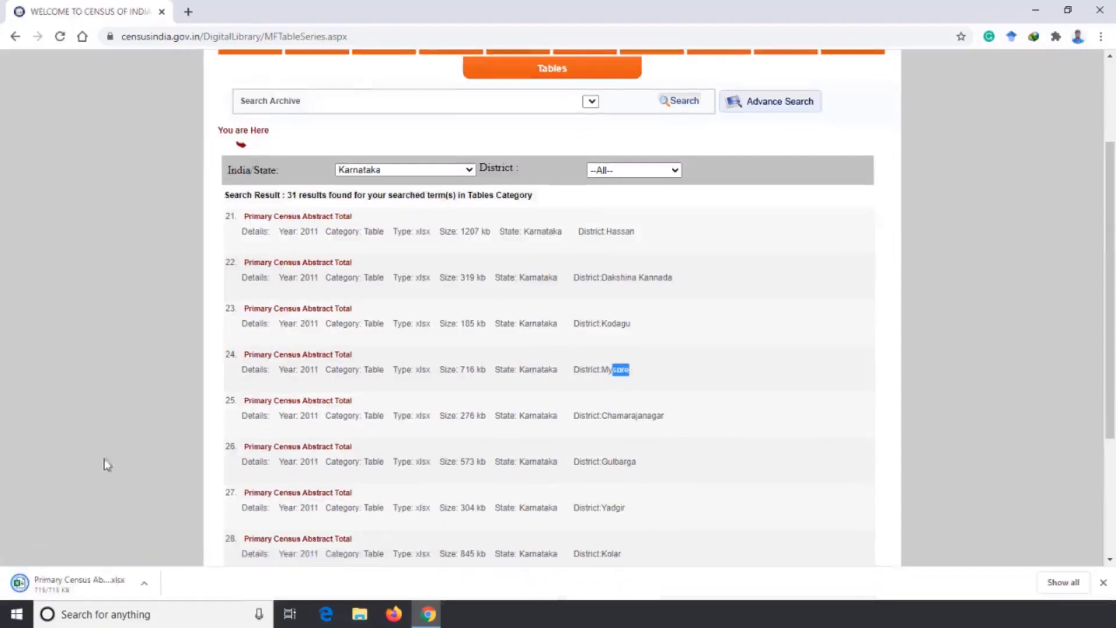
# Open the downloaded Mysore workbook in Excel, maximize its window and enable editing.
pyautogui.click(100, 581)
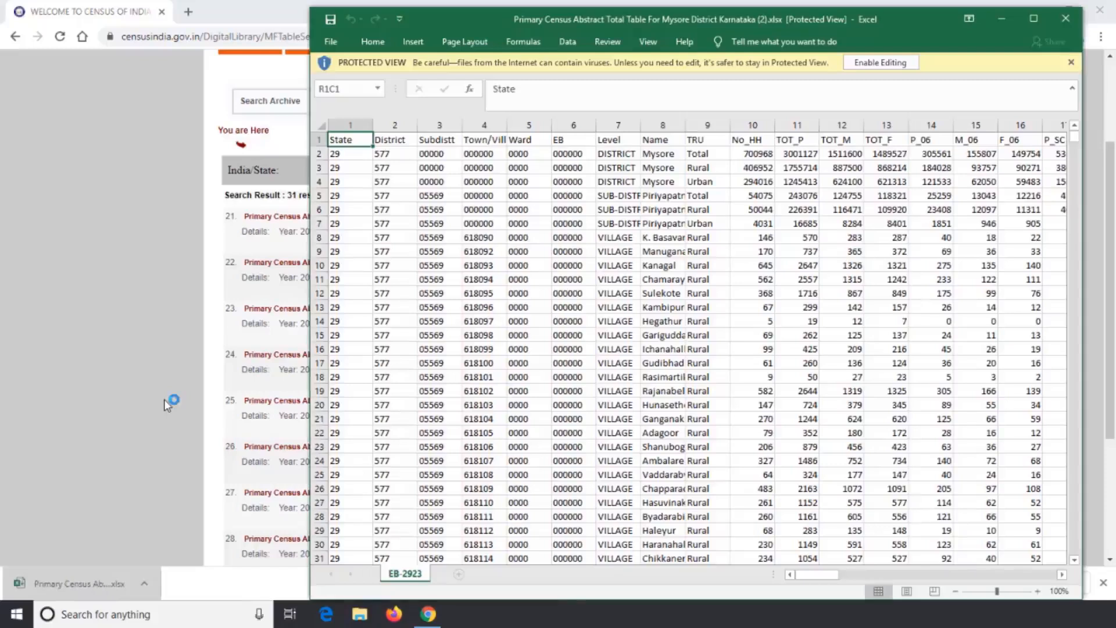
pyautogui.click(1033, 18)
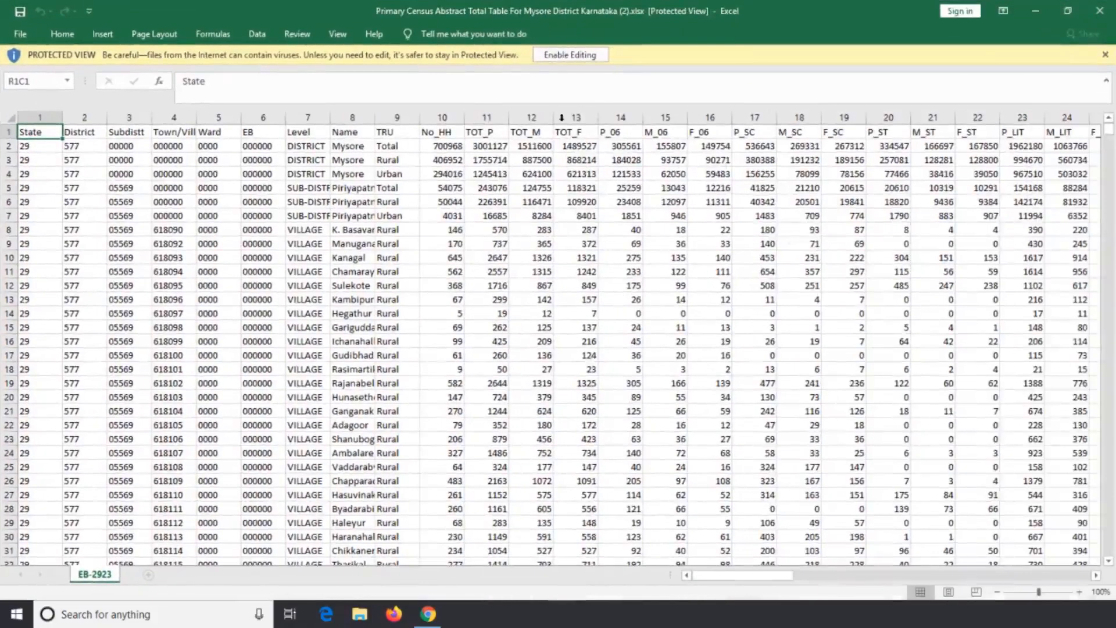
pyautogui.click(562, 55)
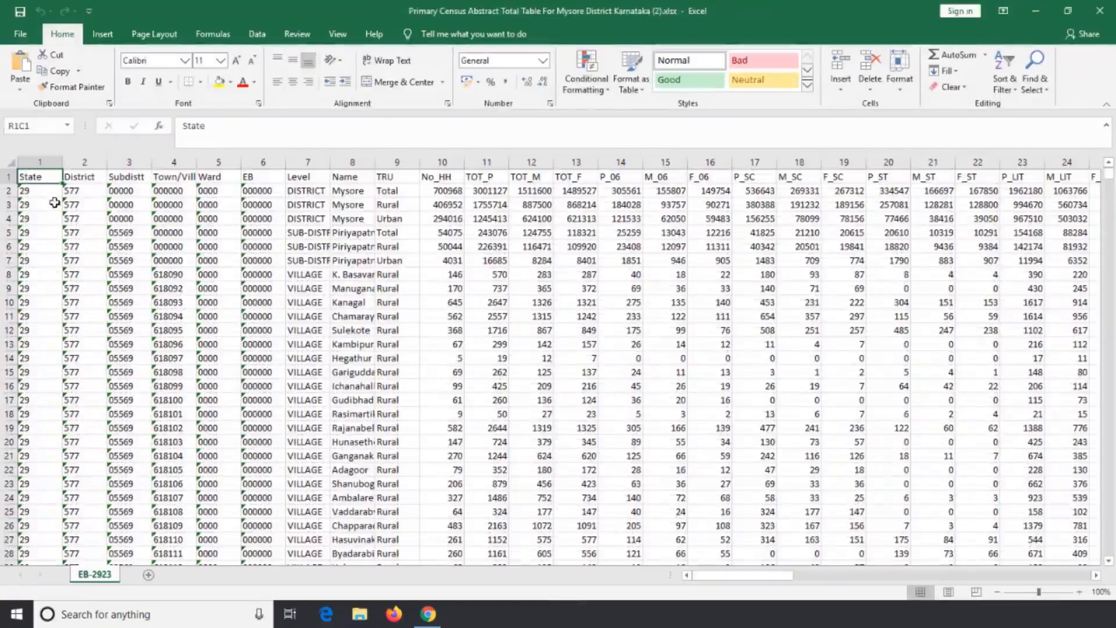
# Widen the Name column so the village names are readable.
pyautogui.scroll(-9, 251, 264)
pyautogui.scroll(9, 251, 264)
pyautogui.scroll(-8, 251, 265)
pyautogui.scroll(8, 251, 264)
pyautogui.moveTo(374, 162); pyautogui.dragTo(412, 163)
# Look through the village and ward rows and select the Mysore (M Corp. + OG) town name in row 753.
pyautogui.scroll(-20, 391, 265)
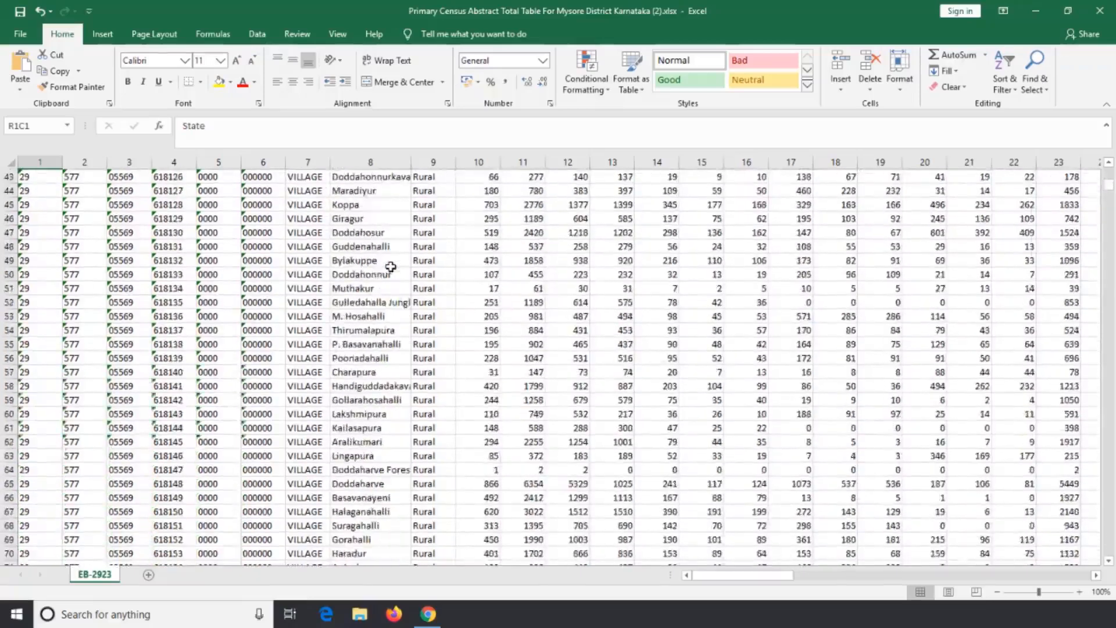
pyautogui.scroll(-20, 391, 266)
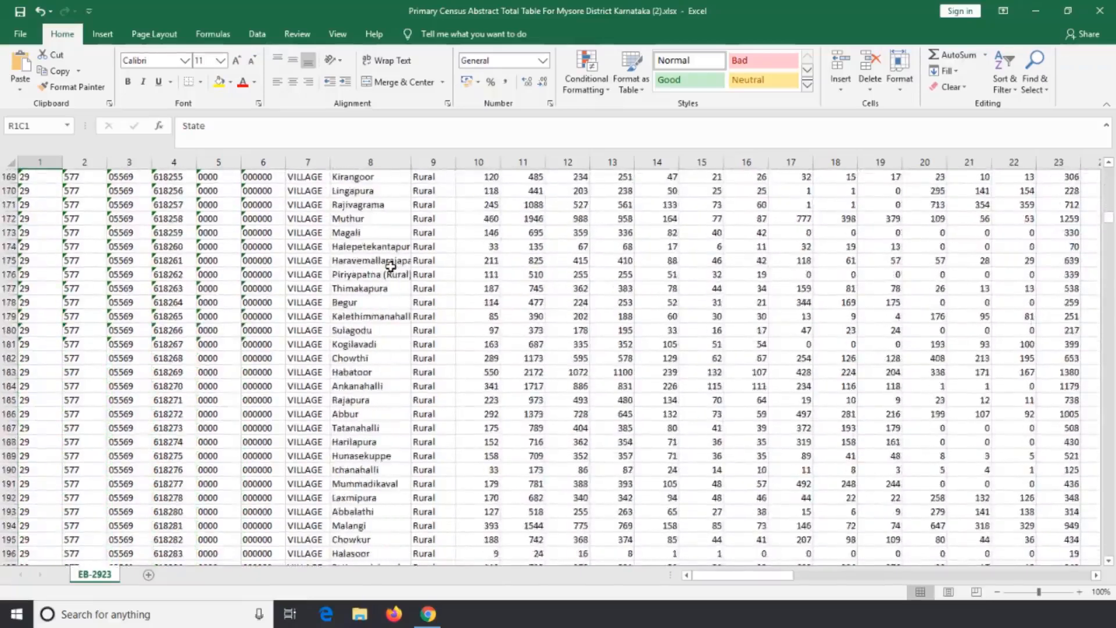
pyautogui.scroll(-20, 391, 266)
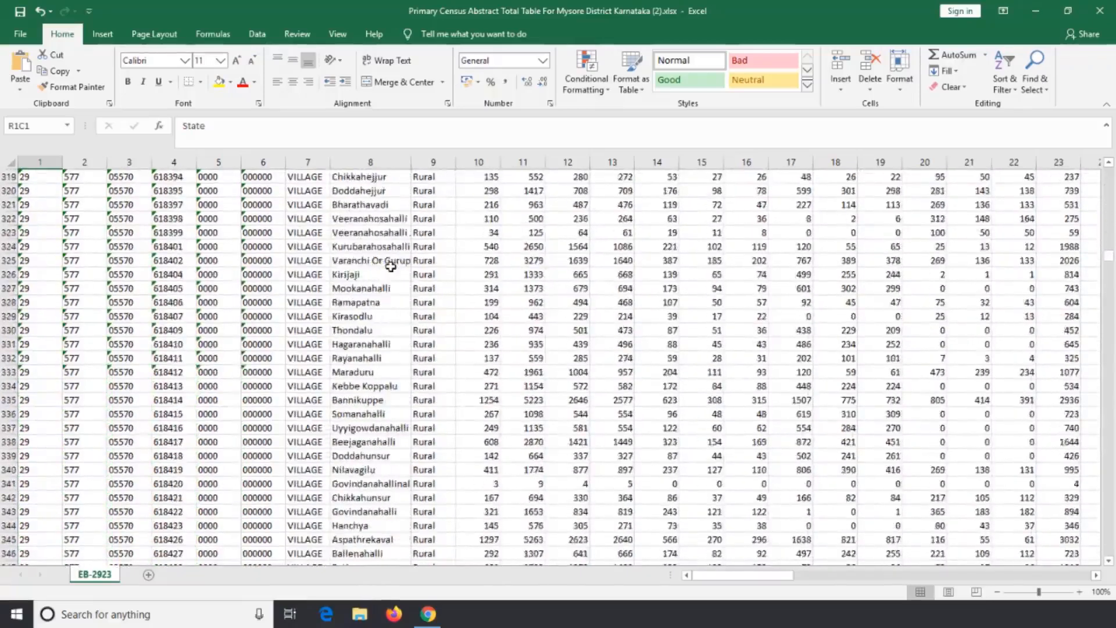
pyautogui.scroll(-20, 391, 267)
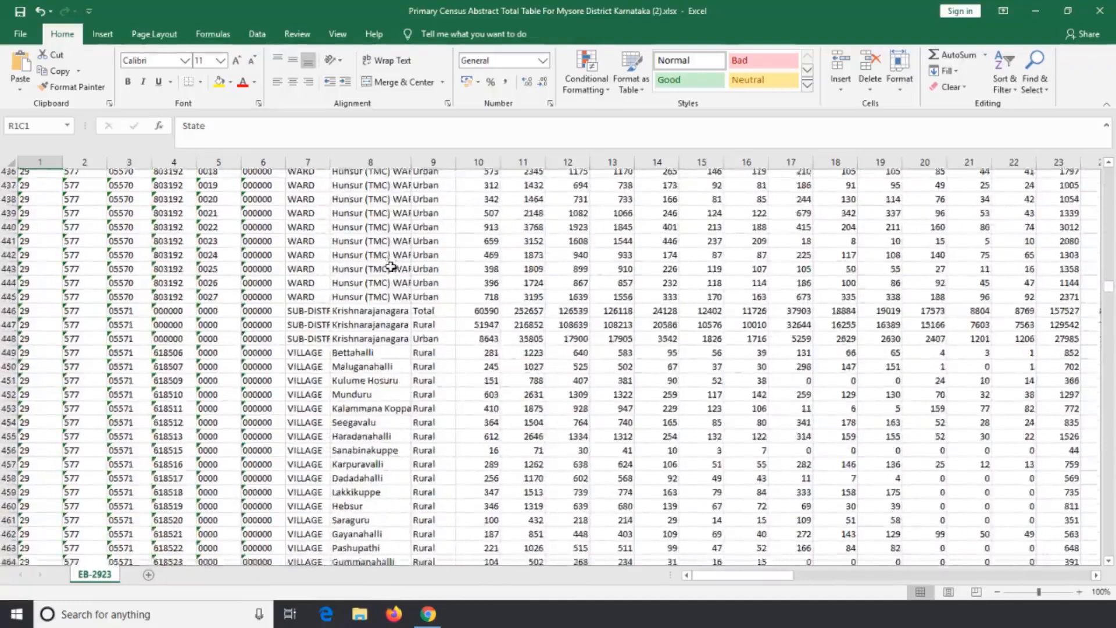
pyautogui.scroll(-20, 390, 266)
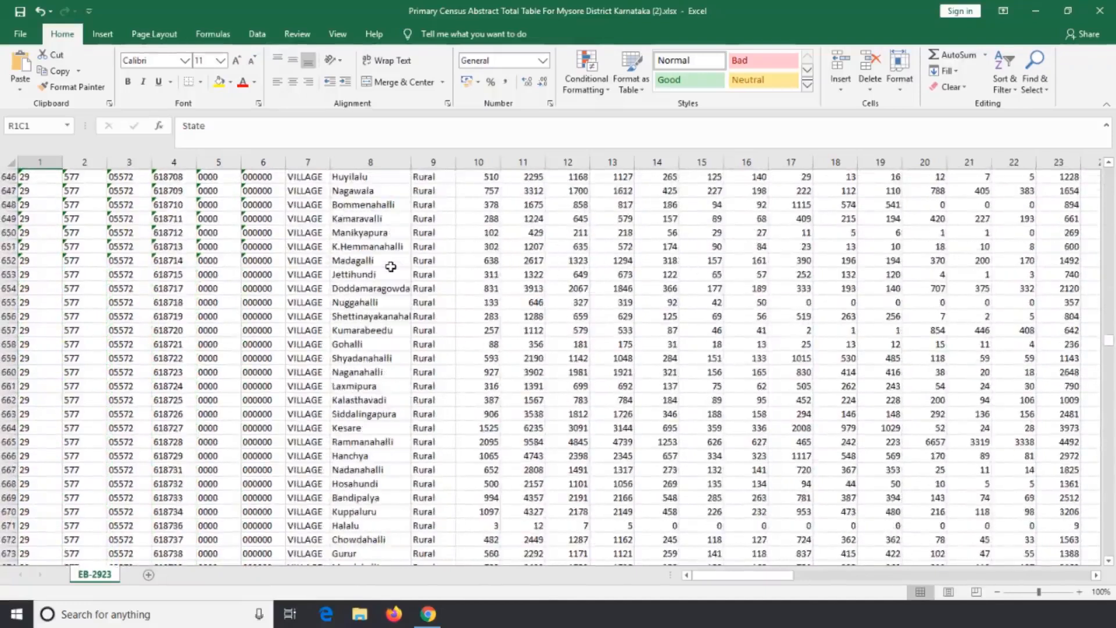
pyautogui.scroll(-20, 390, 266)
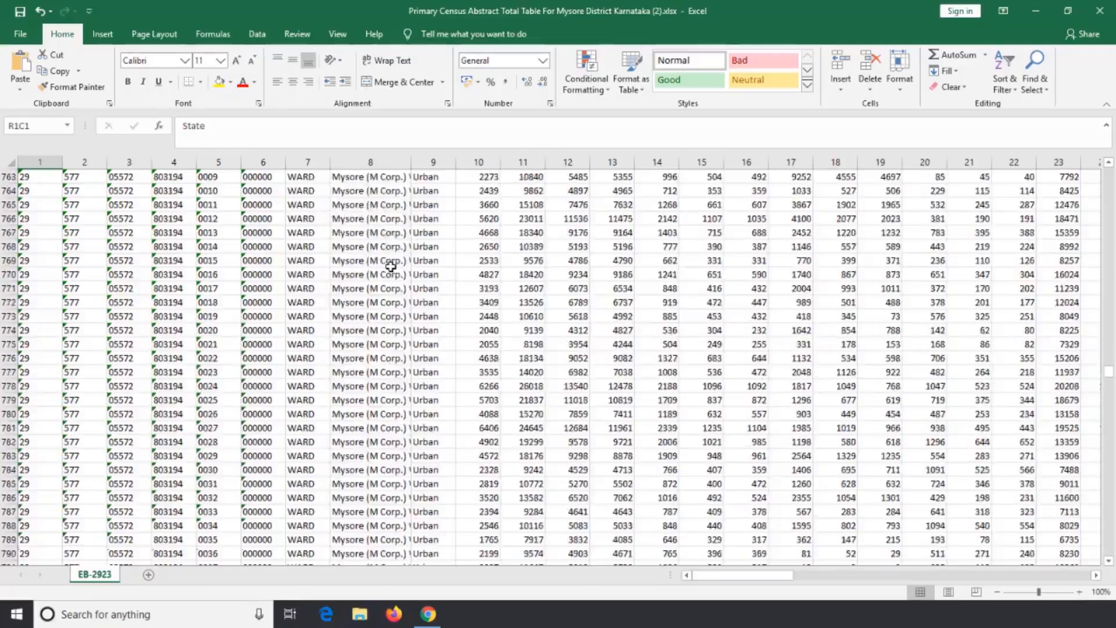
pyautogui.scroll(6, 372, 284)
pyautogui.click(371, 287)
# Inspect the Mysore (M Corp.) ward no. 0065 row and select its name cell in row 819.
pyautogui.scroll(-9, 367, 302)
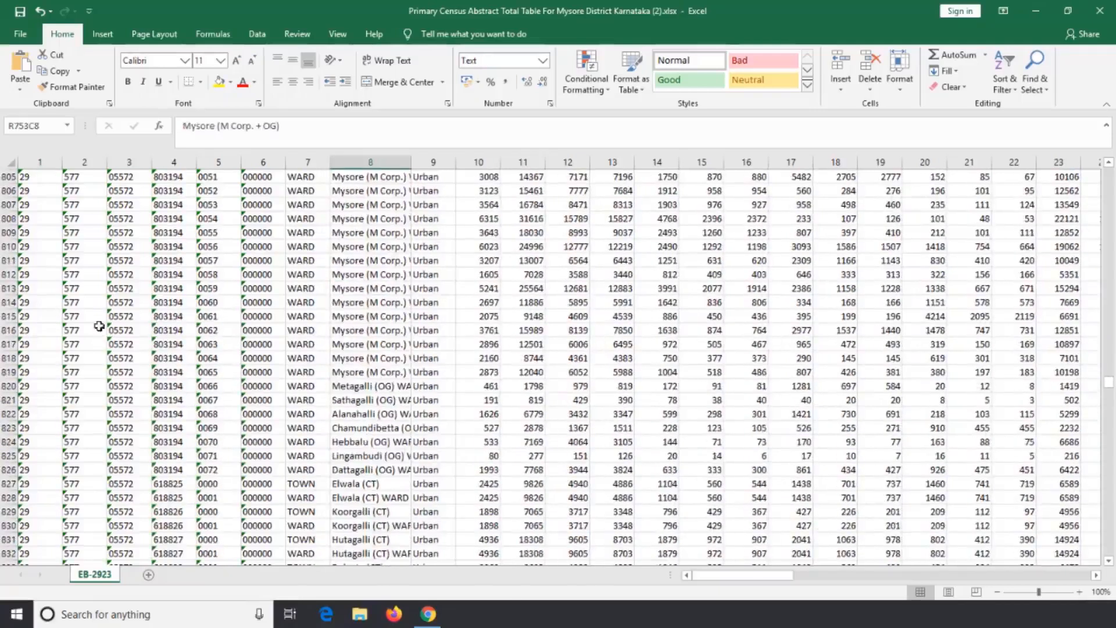
pyautogui.click(364, 372)
pyautogui.click(10, 372)
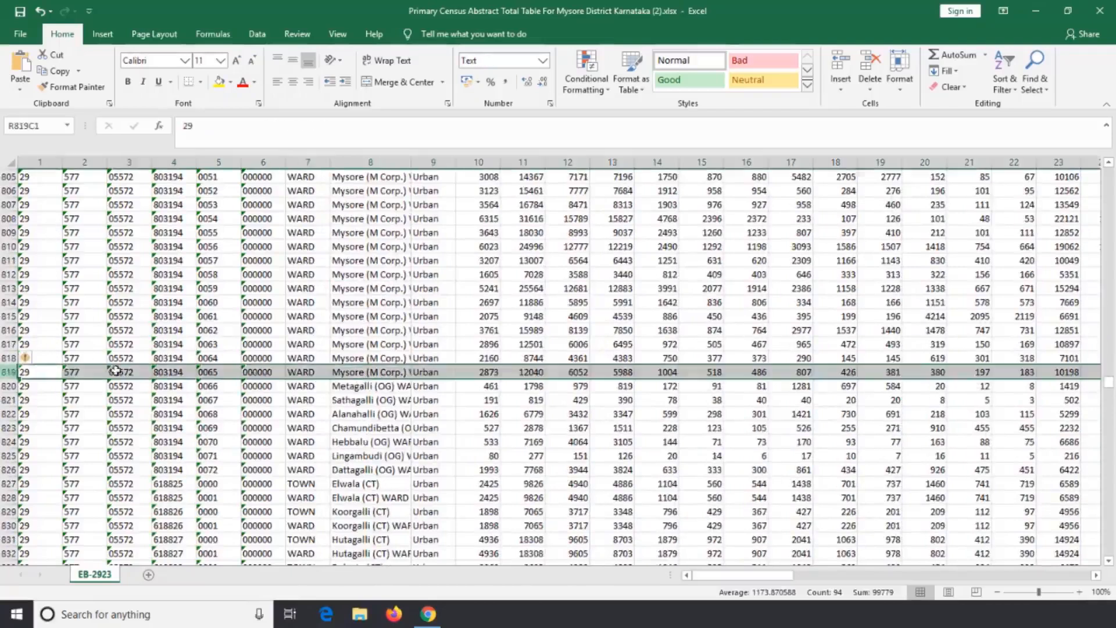
pyautogui.click(352, 372)
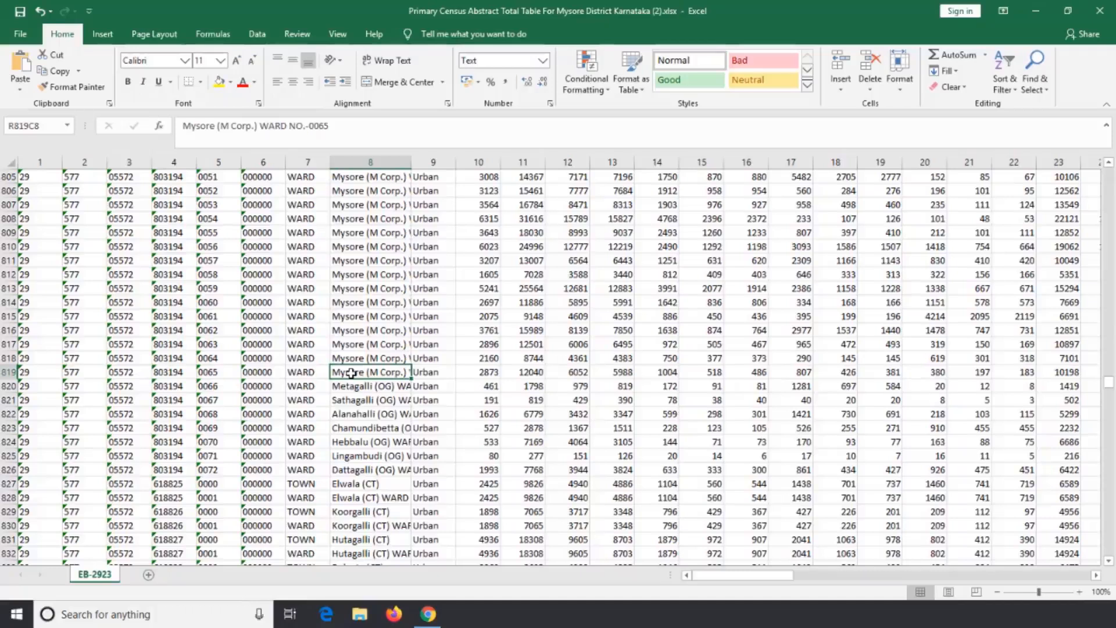
# Return to the start of the sheet and select the Mysore district Total row.
pyautogui.scroll(20, 351, 373)
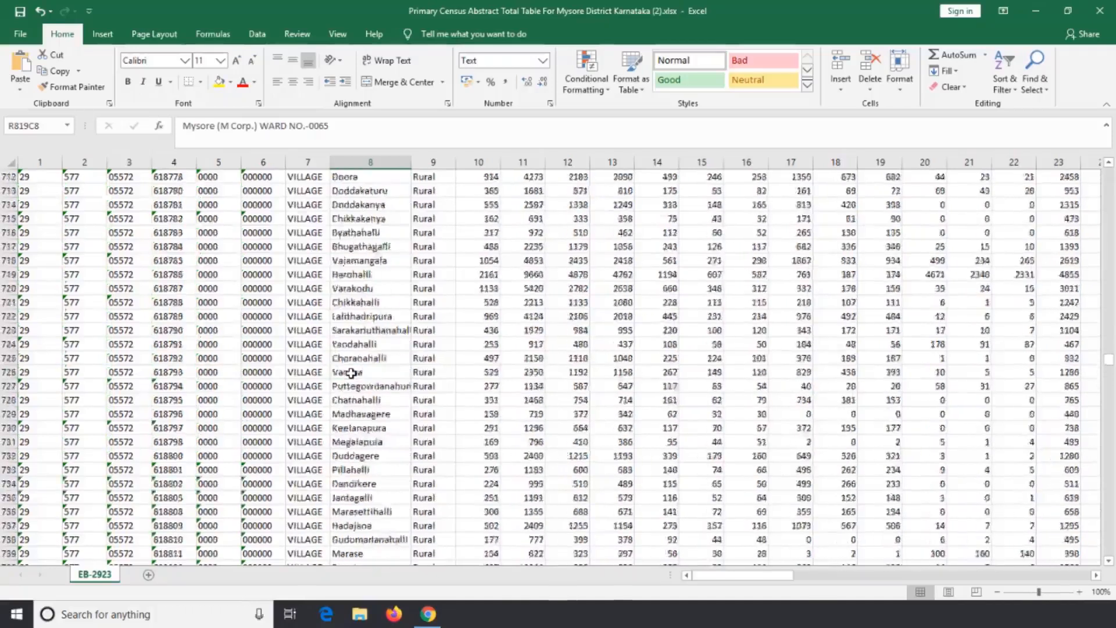
pyautogui.scroll(20, 351, 373)
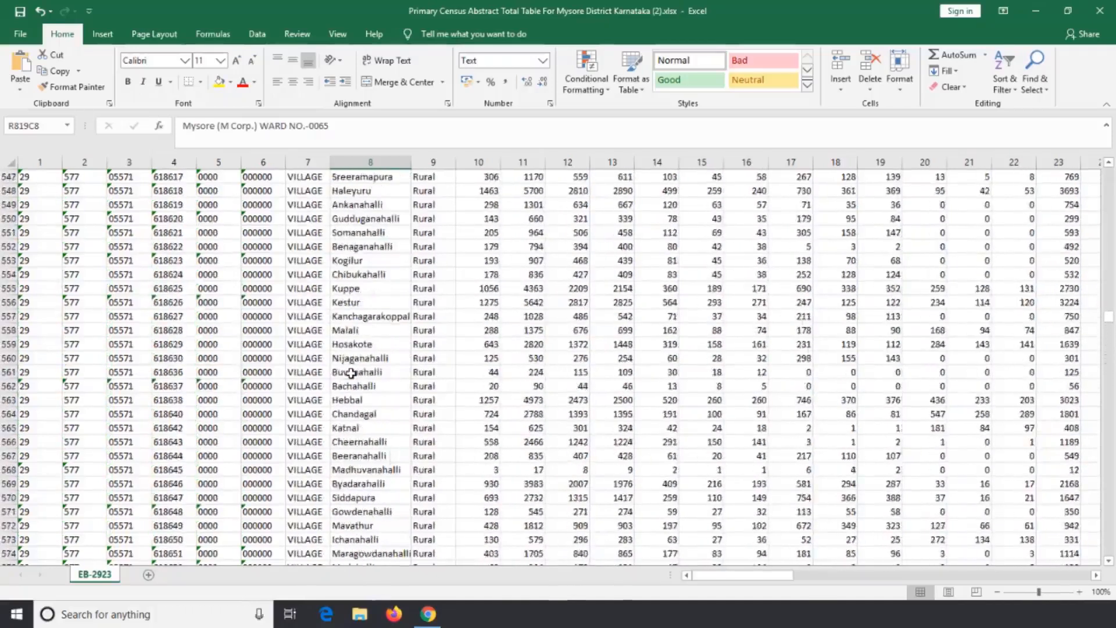
pyautogui.scroll(20, 351, 372)
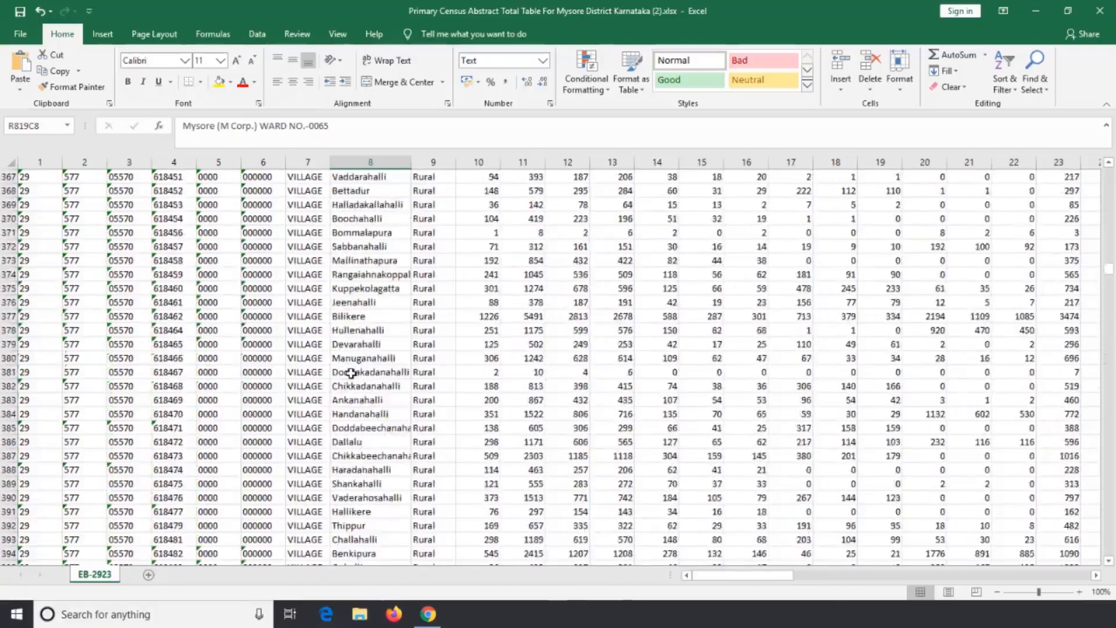
pyautogui.scroll(20, 351, 372)
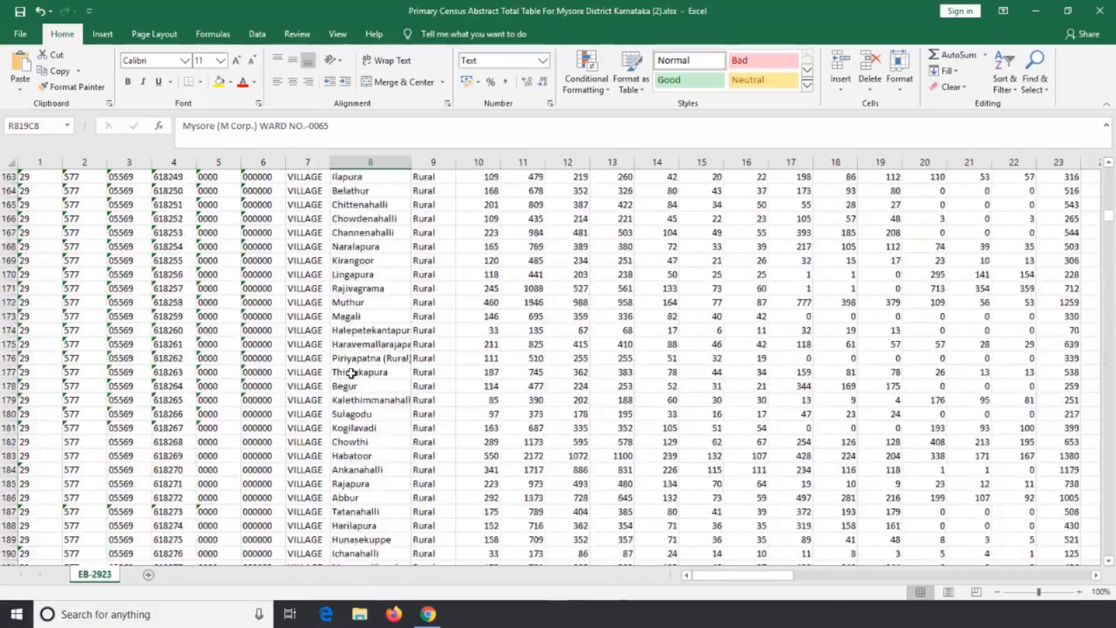
pyautogui.scroll(12, 351, 373)
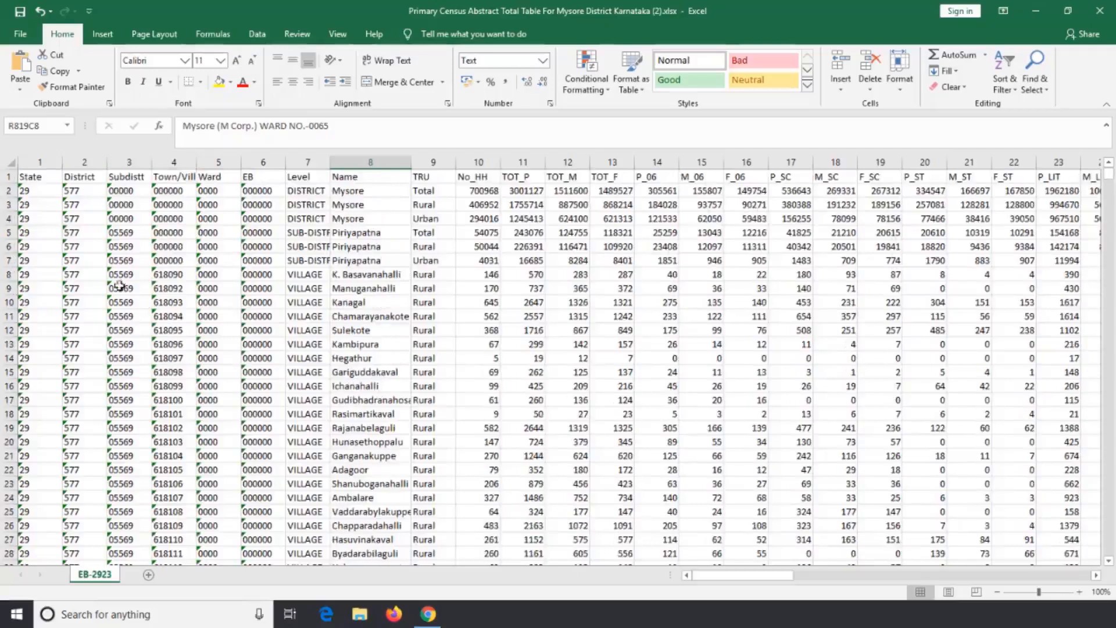
pyautogui.click(6, 190)
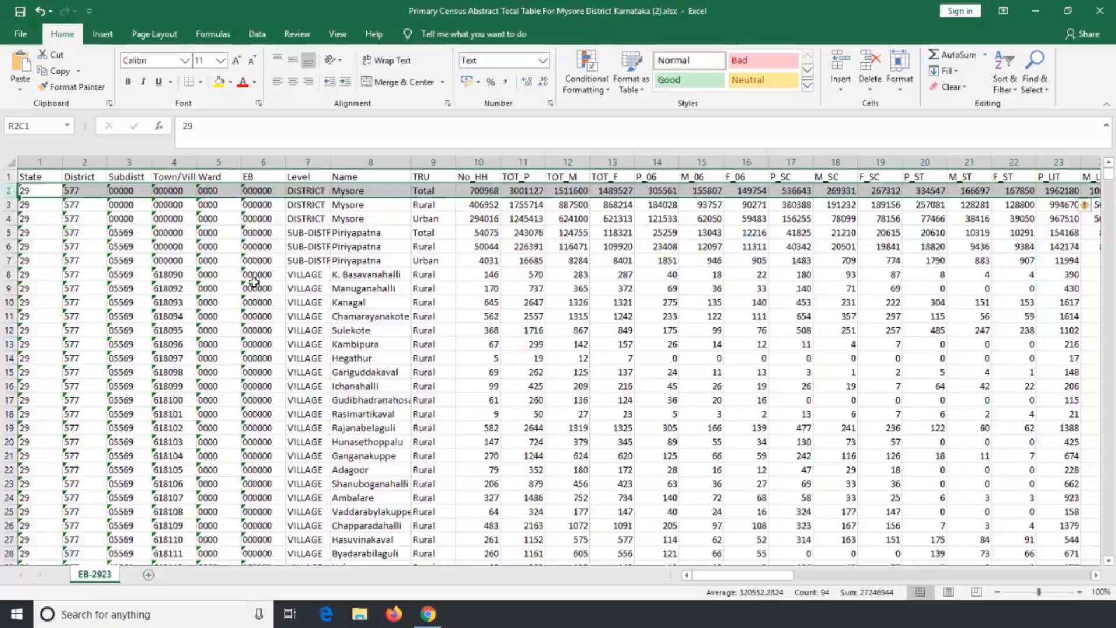
# Delete rows 2 to 754, all the rows between the header and the first Mysore (M Corp.) ward row.
pyautogui.scroll(-20, 254, 282)
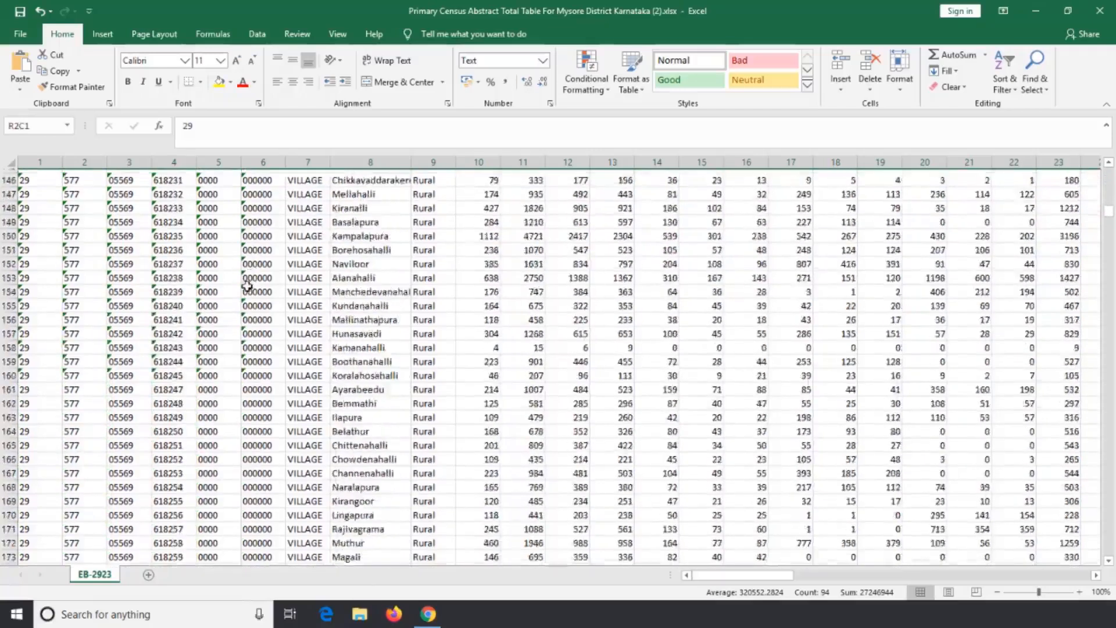
pyautogui.scroll(-20, 242, 284)
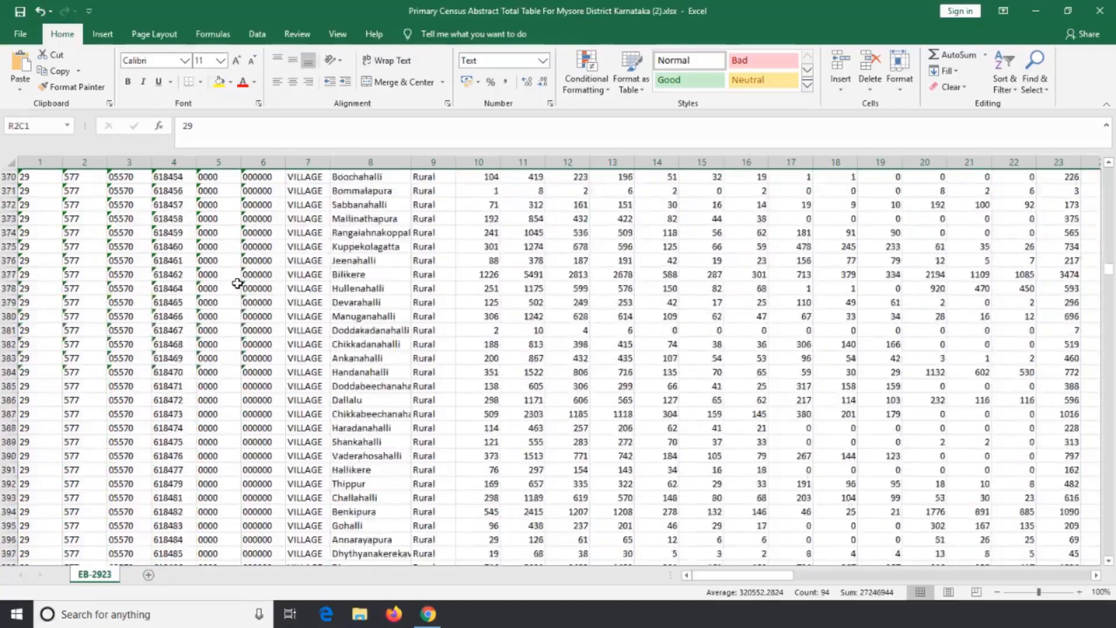
pyautogui.scroll(-20, 237, 282)
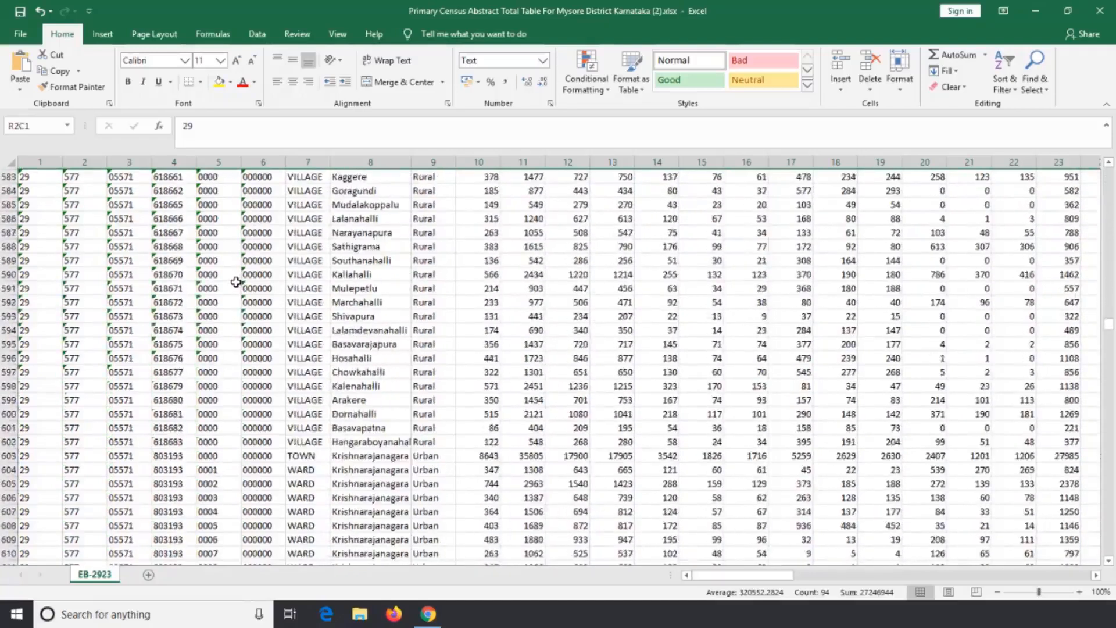
pyautogui.scroll(-20, 235, 282)
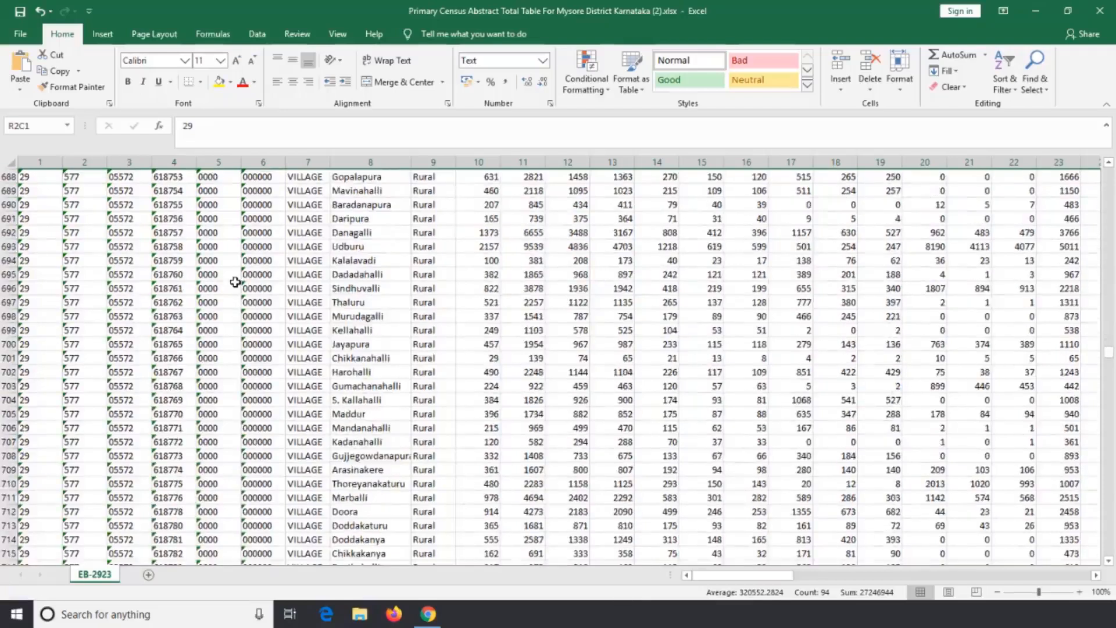
pyautogui.scroll(-17, 235, 282)
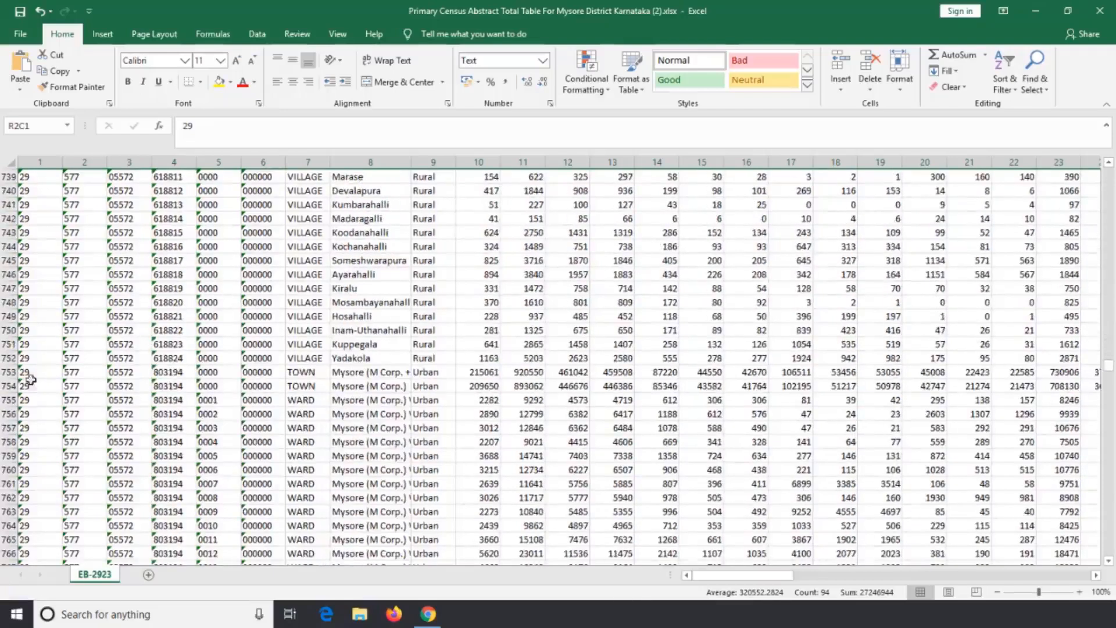
pyautogui.keyDown('shift'); pyautogui.click(8, 386); pyautogui.keyUp('shift')
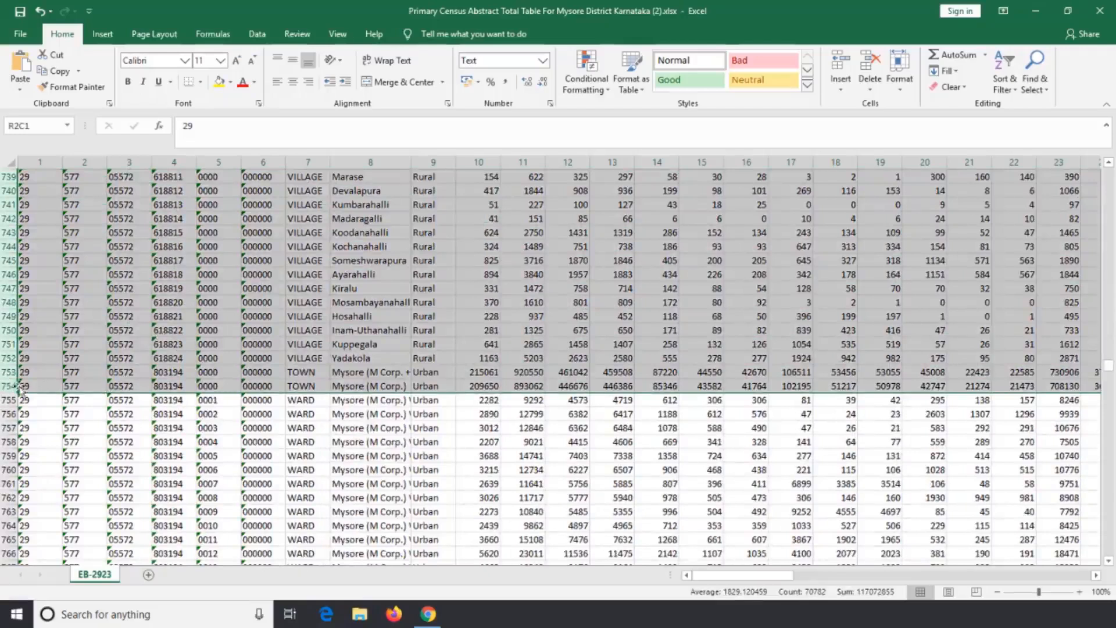
pyautogui.scroll(20, 92, 342)
pyautogui.scroll(-20, 91, 341)
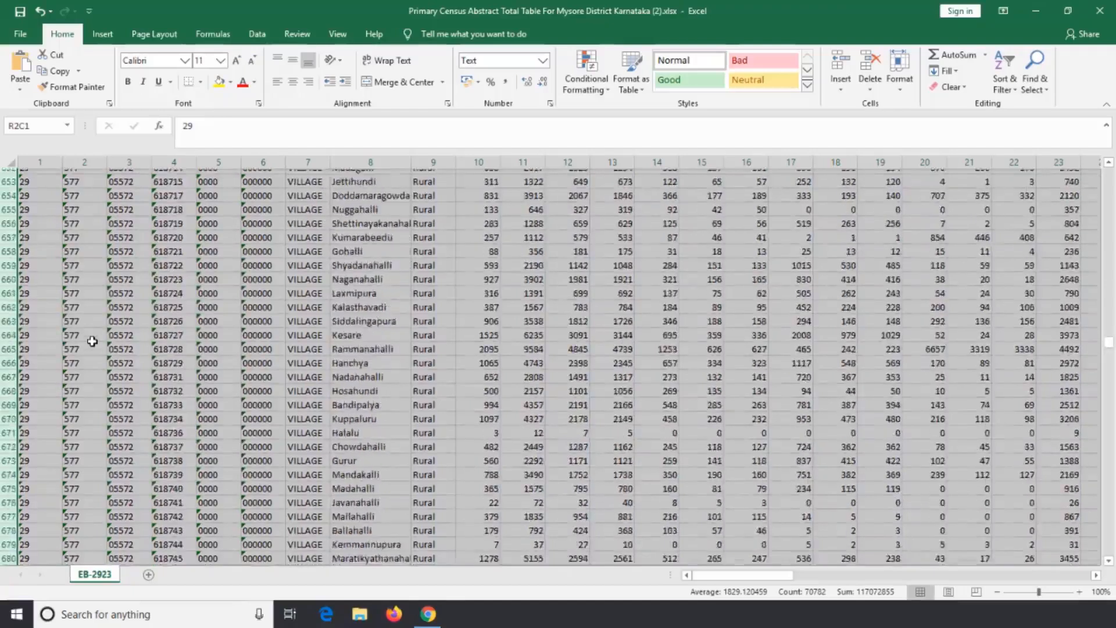
pyautogui.scroll(18, 91, 340)
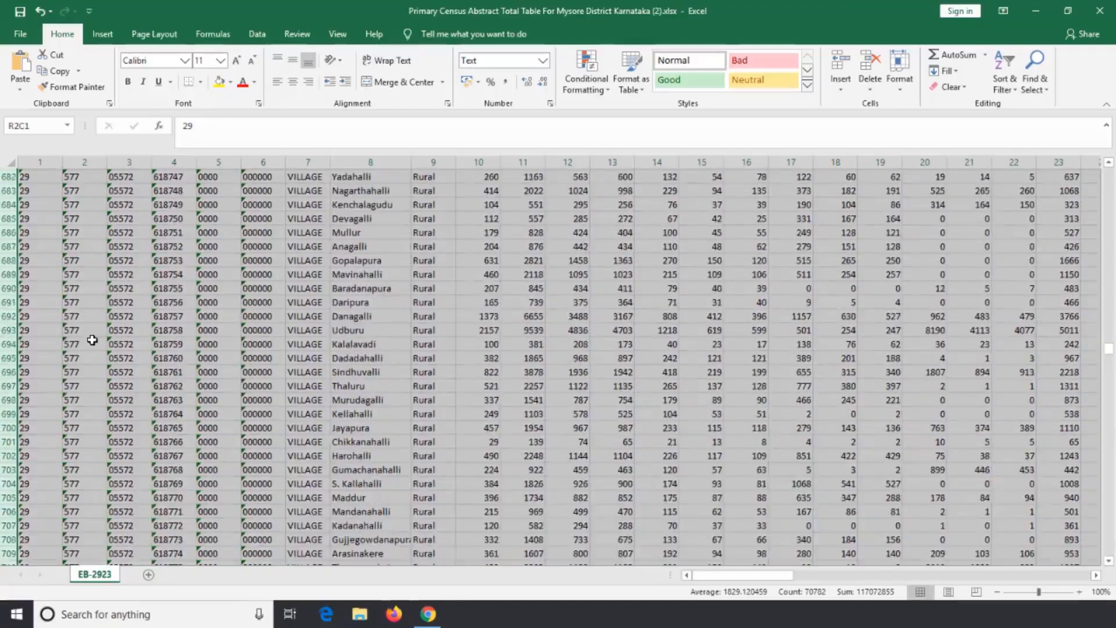
pyautogui.rightClick(6, 359)
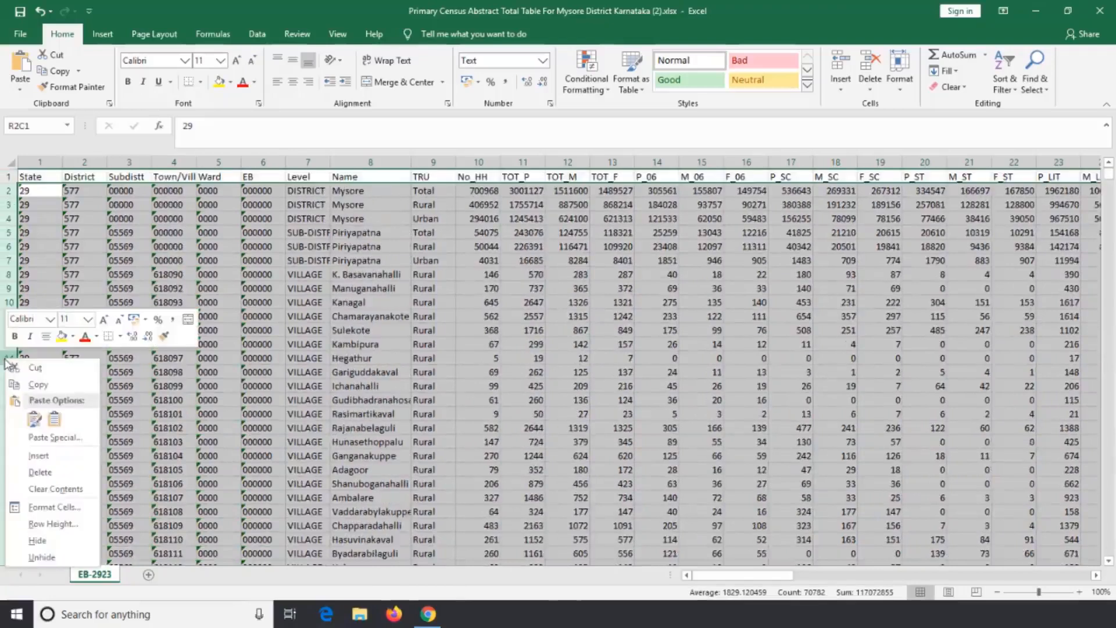
pyautogui.click(41, 472)
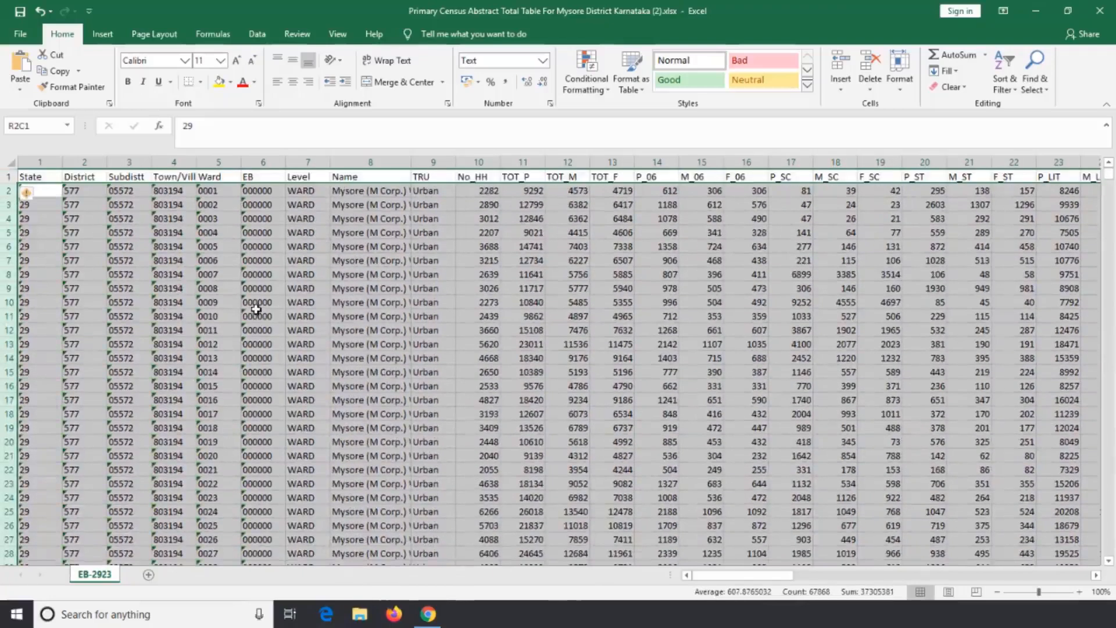
# Check the rows following the Mysore wards and widen the Name column to show the full ward names.
pyautogui.click(337, 233)
pyautogui.scroll(-19, 311, 322)
pyautogui.scroll(-8, 311, 322)
pyautogui.scroll(6, 312, 323)
pyautogui.scroll(-2, 309, 332)
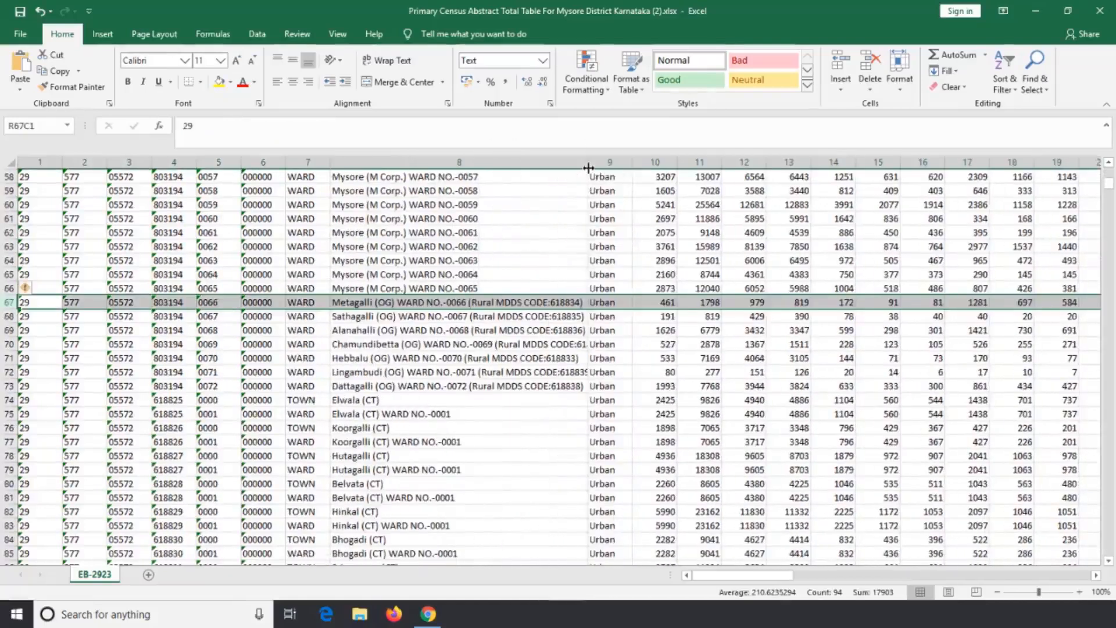
pyautogui.moveTo(588, 167); pyautogui.dragTo(611, 167)
# Delete rows 67 to 723, all the data after the last Mysore (M Corp.) ward.
pyautogui.scroll(-20, 96, 360)
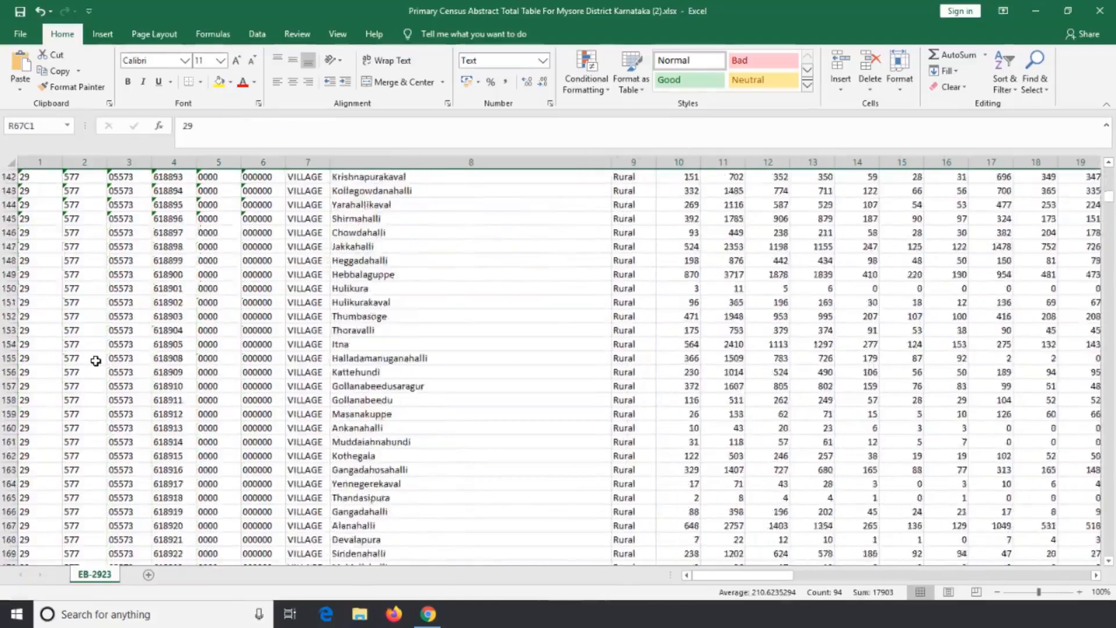
pyautogui.scroll(-20, 96, 360)
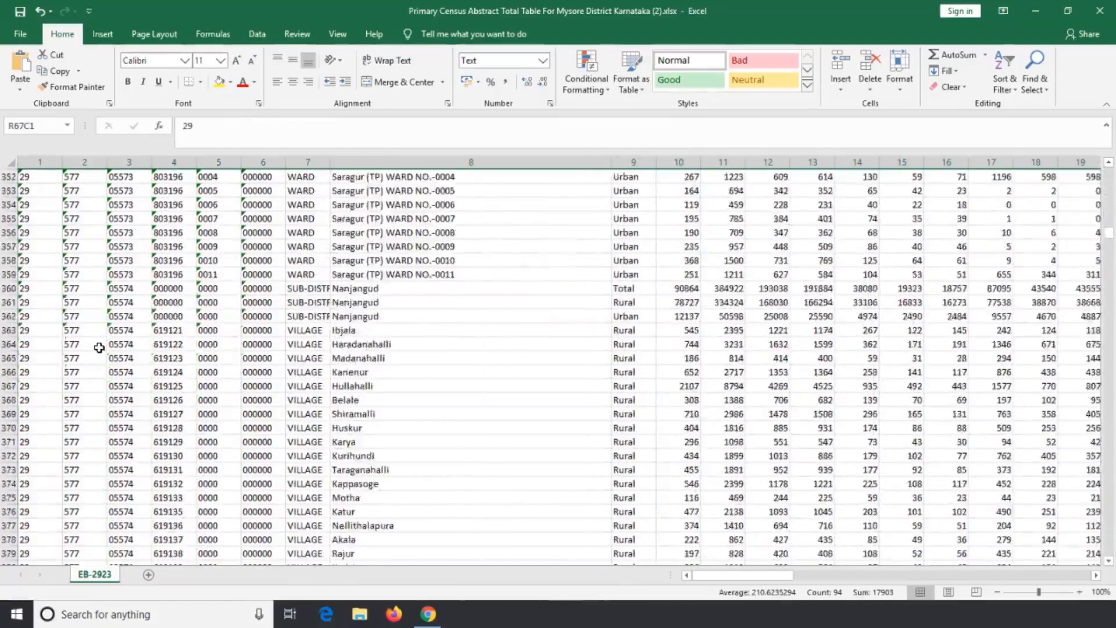
pyautogui.scroll(-20, 99, 348)
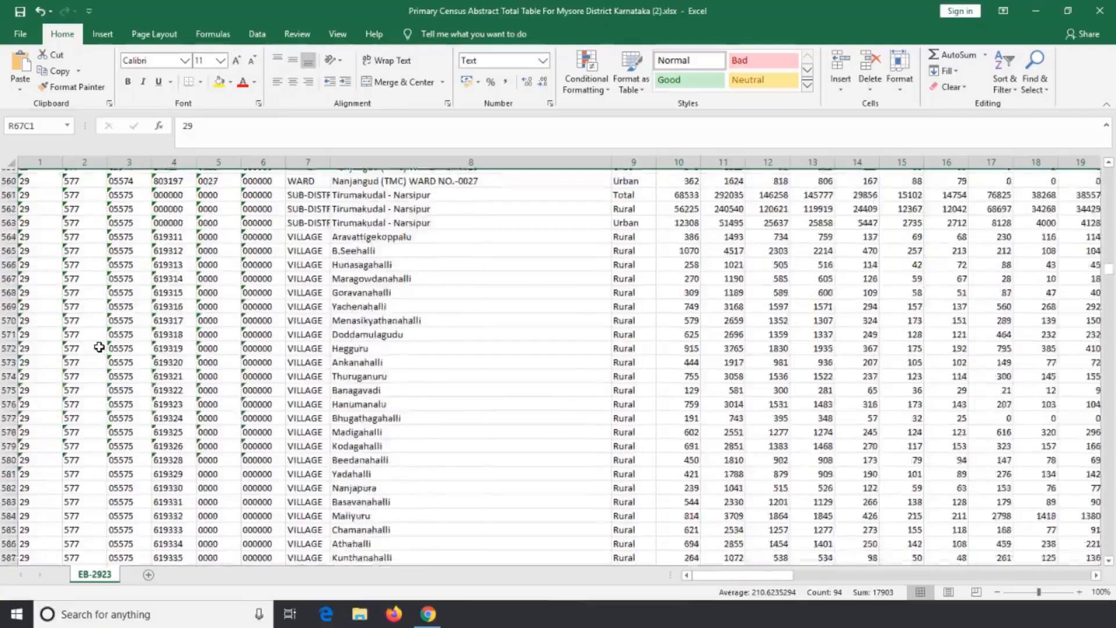
pyautogui.scroll(-20, 99, 344)
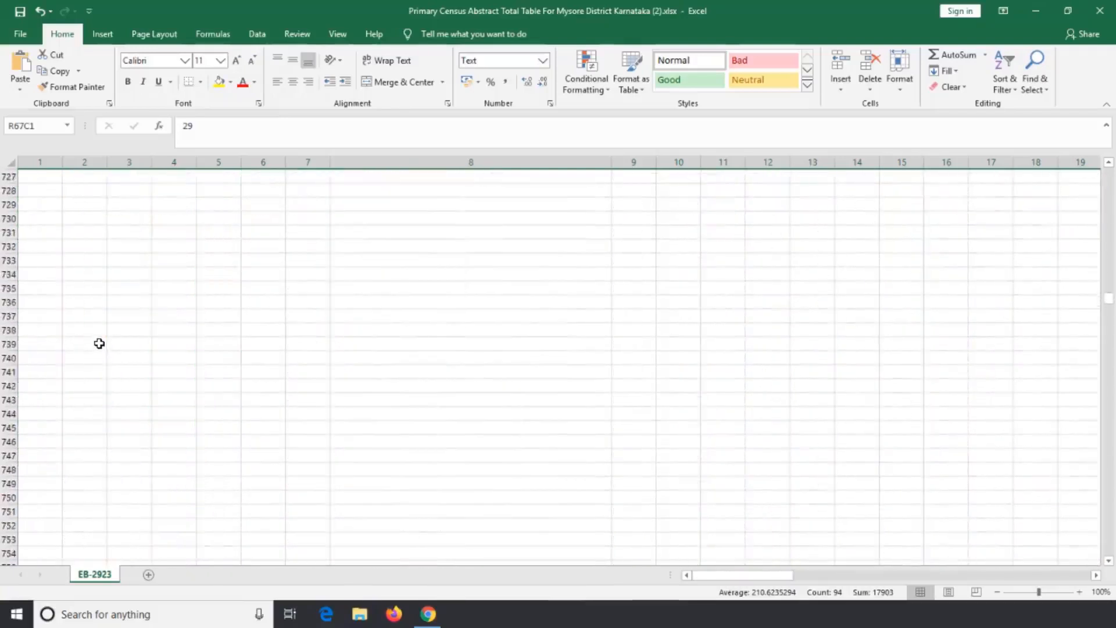
pyautogui.scroll(4, 99, 344)
pyautogui.keyDown('shift'); pyautogui.click(12, 287); pyautogui.keyUp('shift')
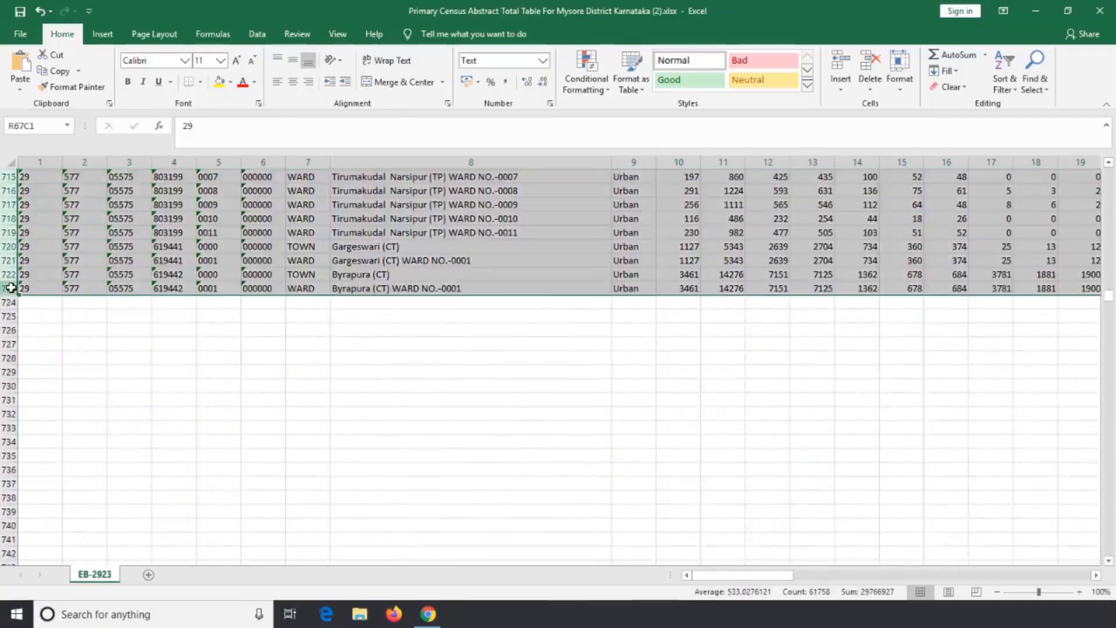
pyautogui.rightClick(11, 262)
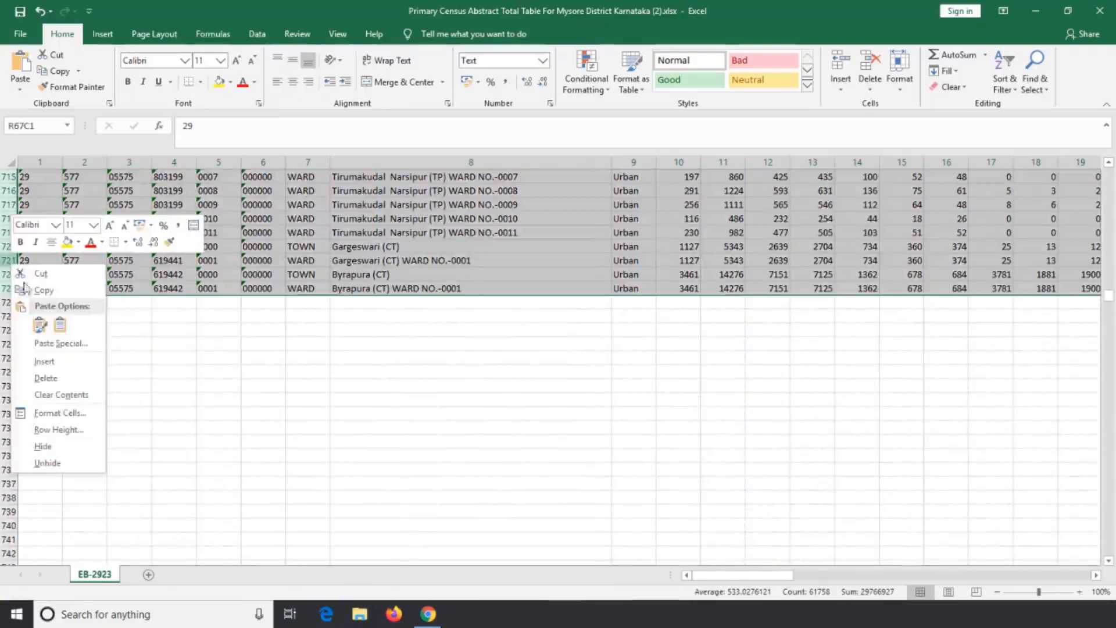
pyautogui.click(58, 379)
pyautogui.scroll(17, 249, 332)
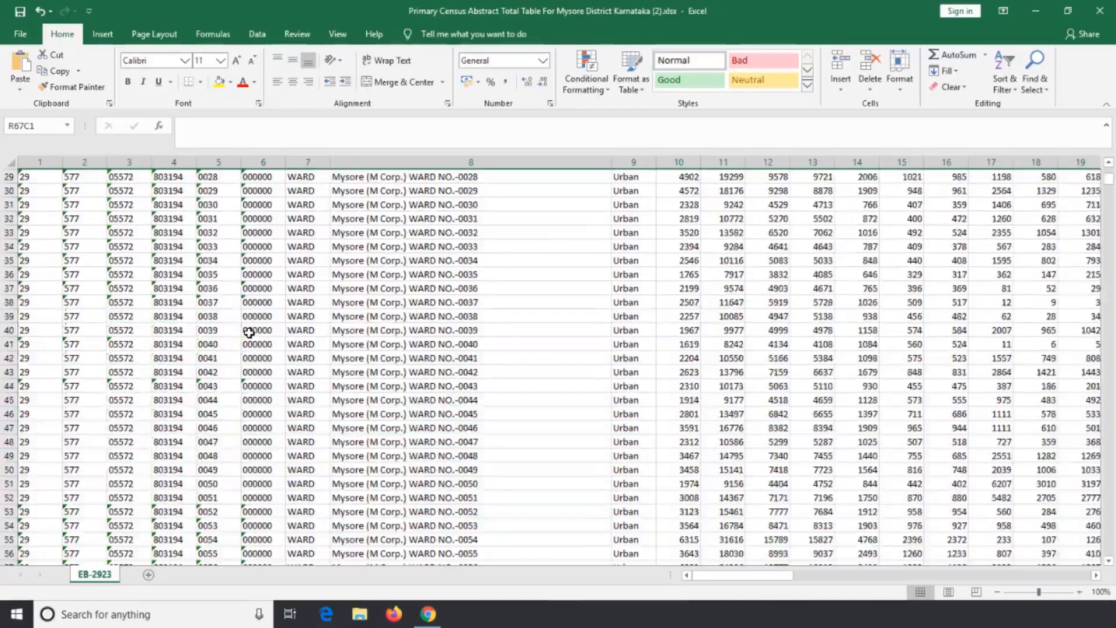
# Review the header cells from State to Level and widen the Town/Village column to fit its heading.
pyautogui.moveTo(58, 179); pyautogui.dragTo(488, 167)
pyautogui.moveTo(590, 169); pyautogui.dragTo(591, 169)
pyautogui.click(41, 179)
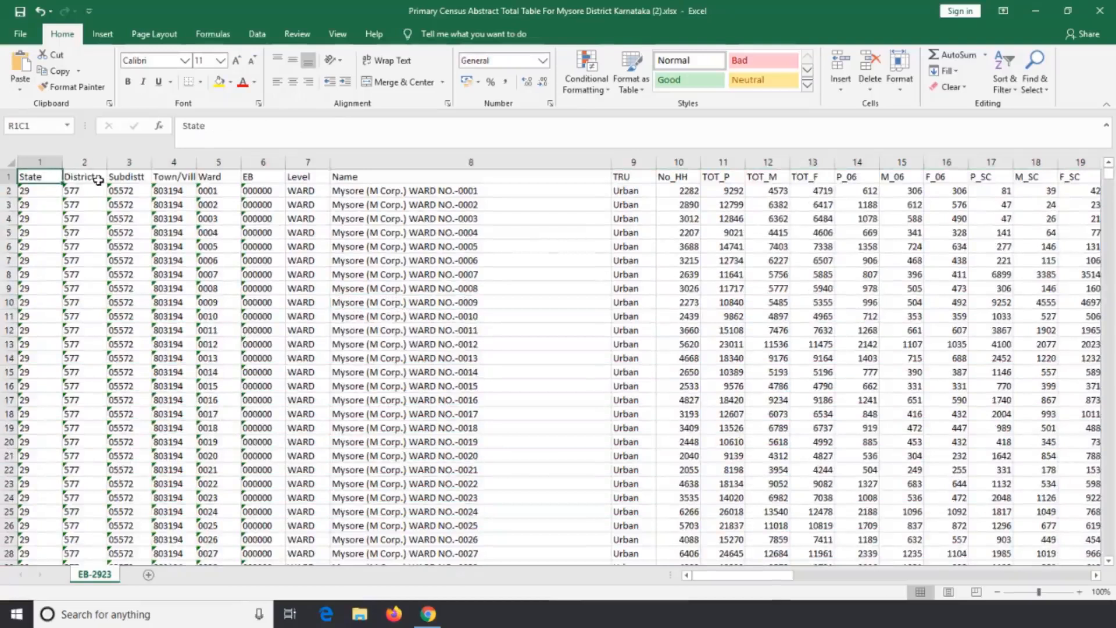
pyautogui.click(97, 180)
pyautogui.click(125, 178)
pyautogui.click(185, 177)
pyautogui.moveTo(196, 168); pyautogui.dragTo(227, 169)
pyautogui.click(250, 178)
pyautogui.click(296, 177)
pyautogui.click(346, 176)
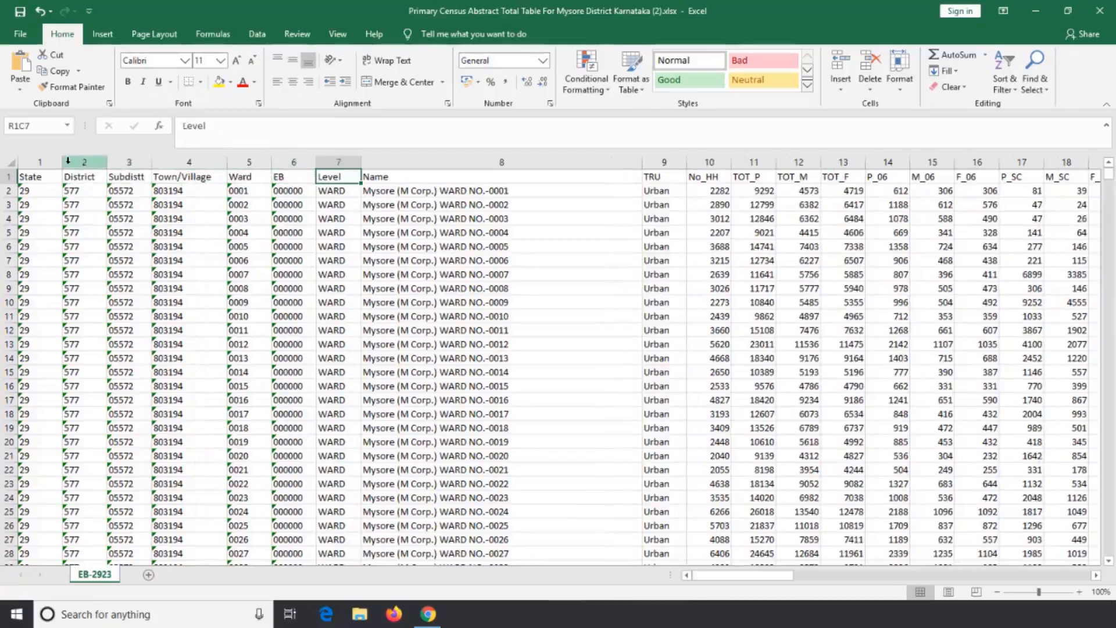
# Delete the State, District and Subdistt columns.
pyautogui.click(42, 163)
pyautogui.rightClick(42, 162)
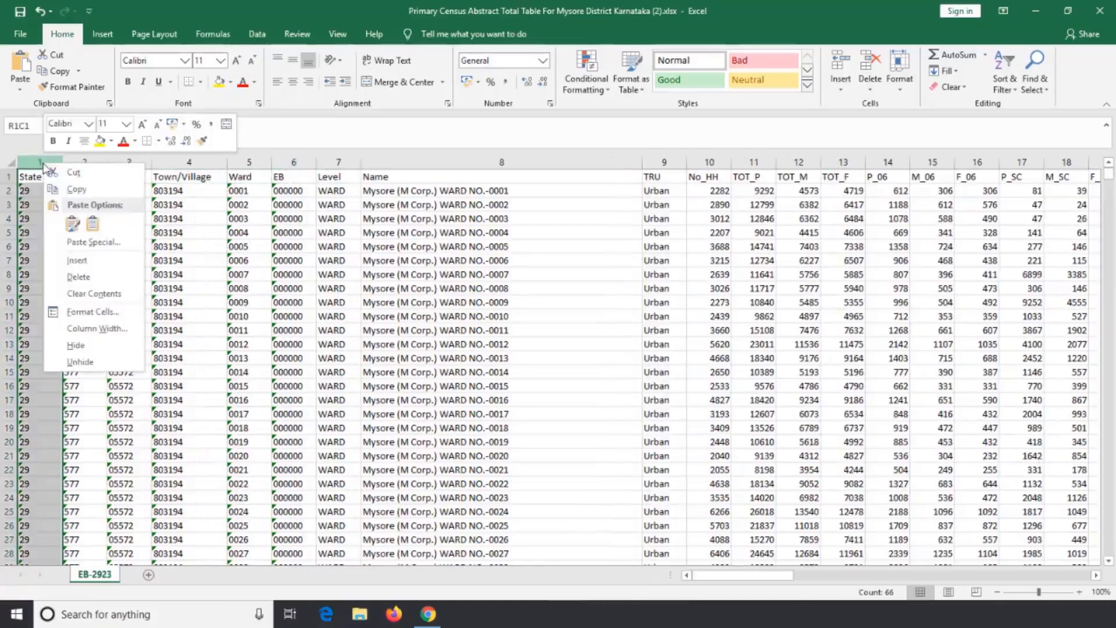
pyautogui.click(92, 282)
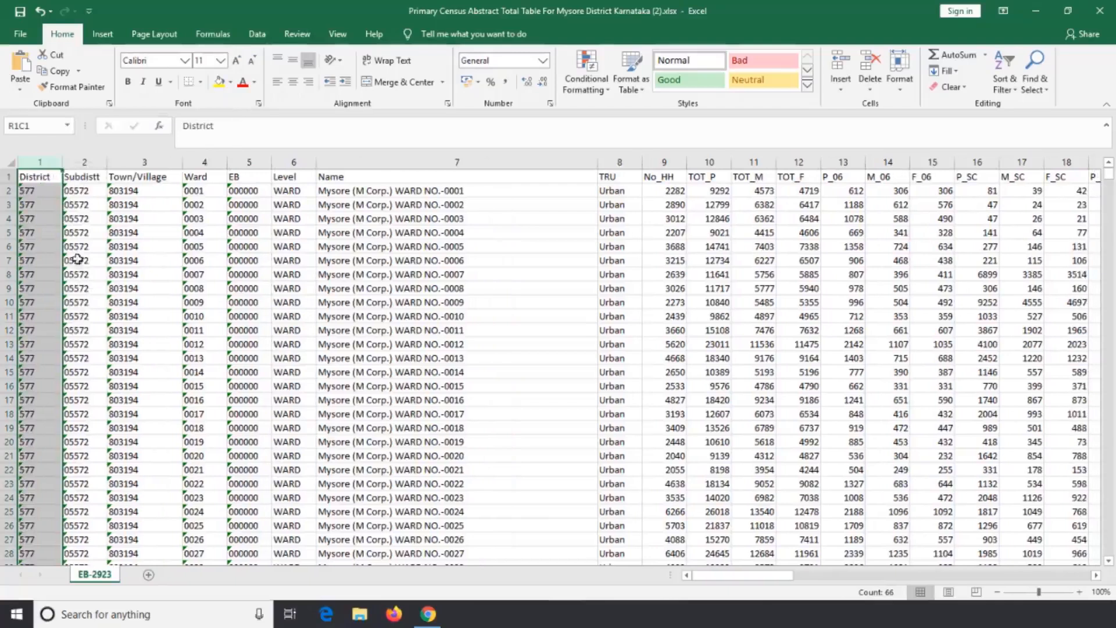
pyautogui.rightClick(45, 165)
pyautogui.click(75, 265)
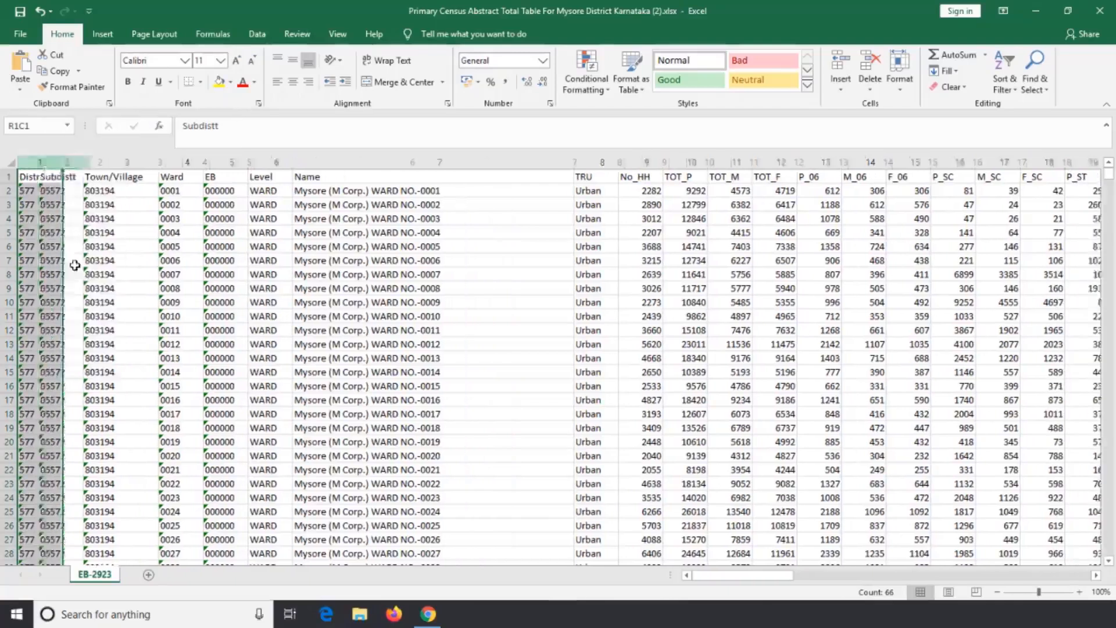
pyautogui.rightClick(43, 167)
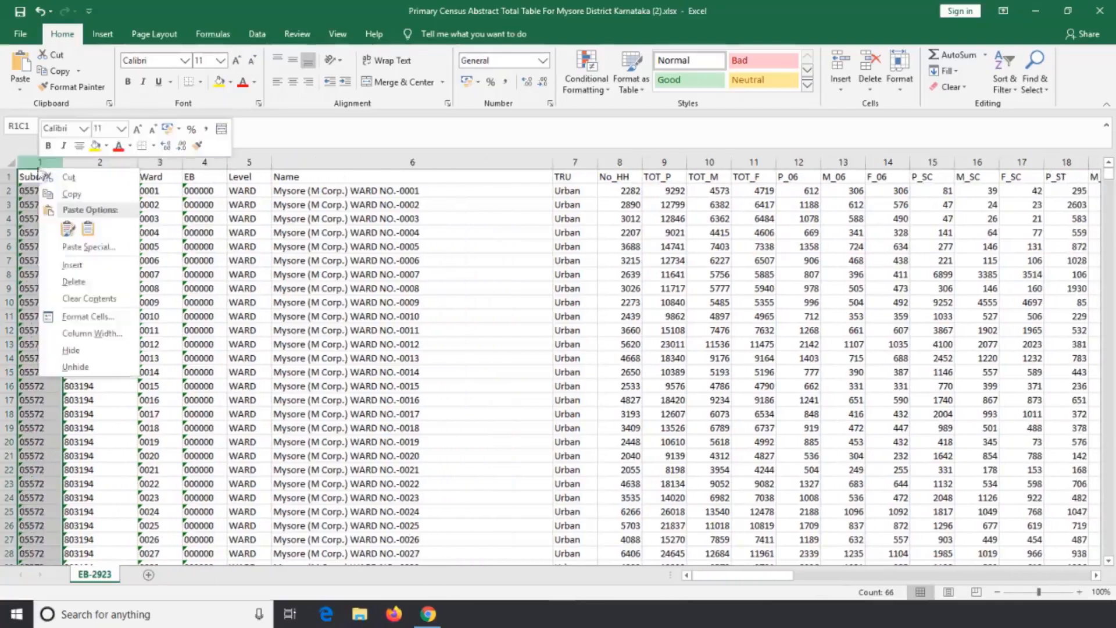
pyautogui.click(76, 279)
# Delete the Town/Village, Ward, EB and Level columns so that Name is the first column.
pyautogui.rightClick(45, 168)
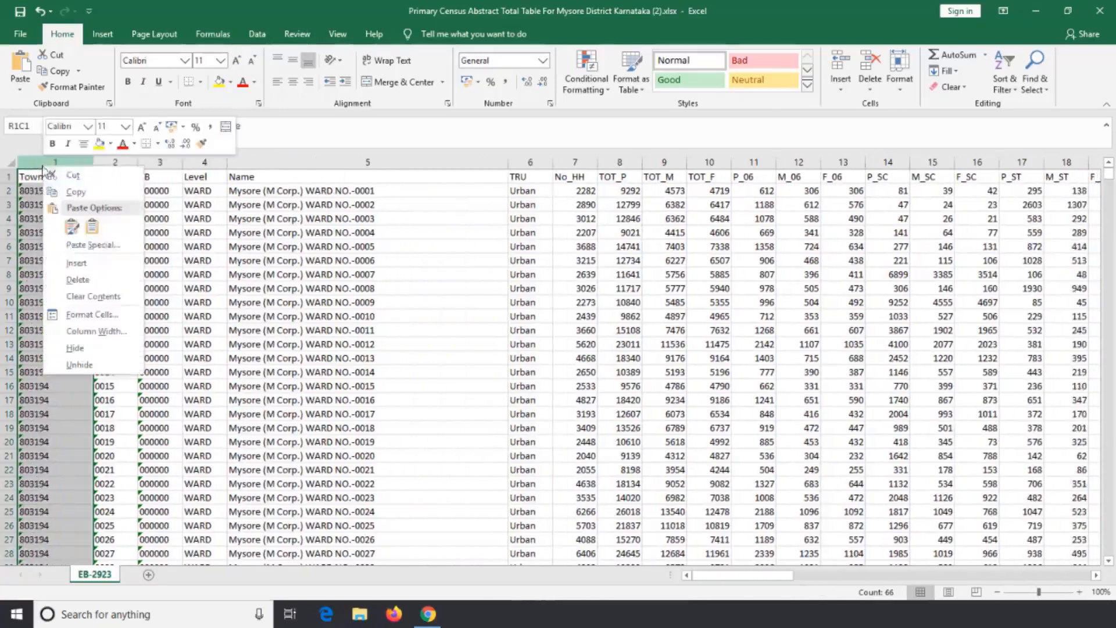
pyautogui.click(77, 279)
pyautogui.rightClick(51, 168)
pyautogui.click(85, 280)
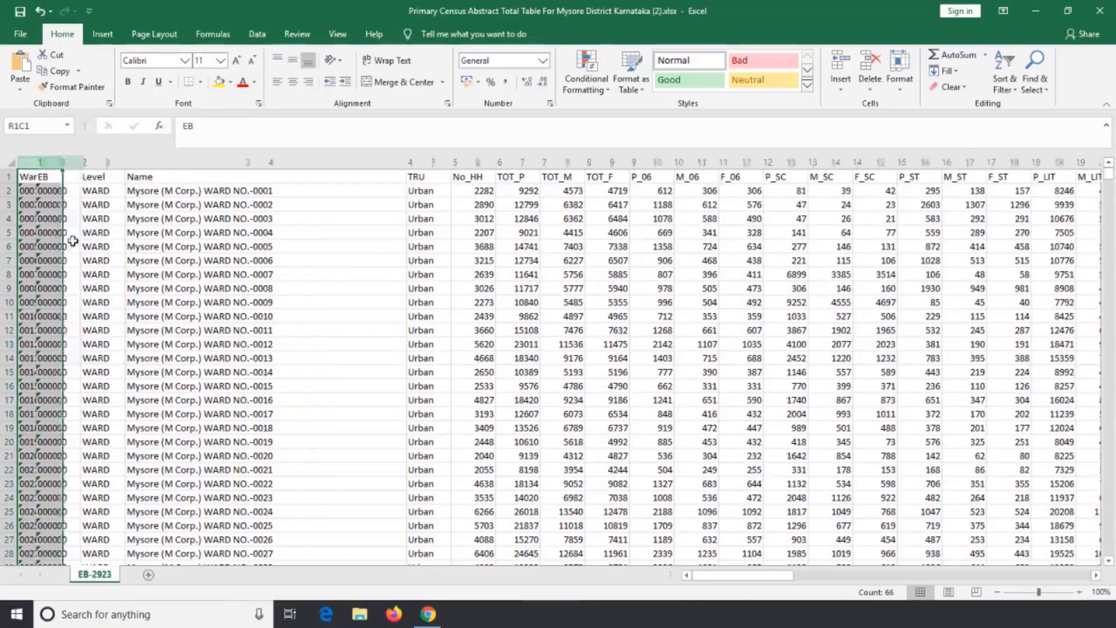
pyautogui.rightClick(51, 168)
pyautogui.click(88, 281)
pyautogui.rightClick(44, 168)
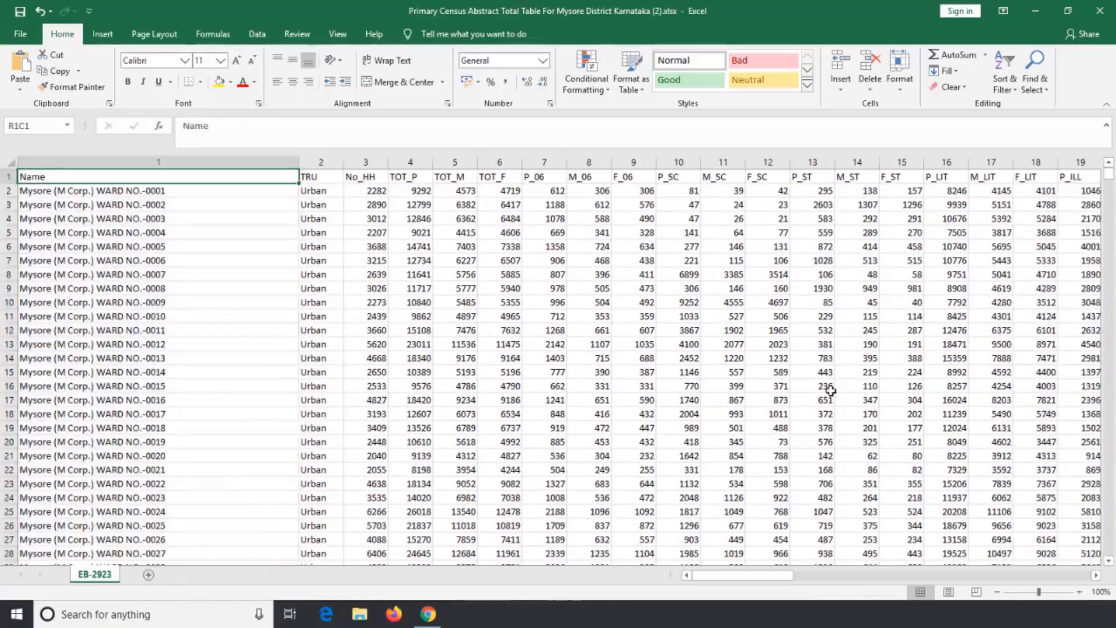
# Rename the Name column heading as Ward_No and select the first ward name cell below it.
pyautogui.write('Ward_No')
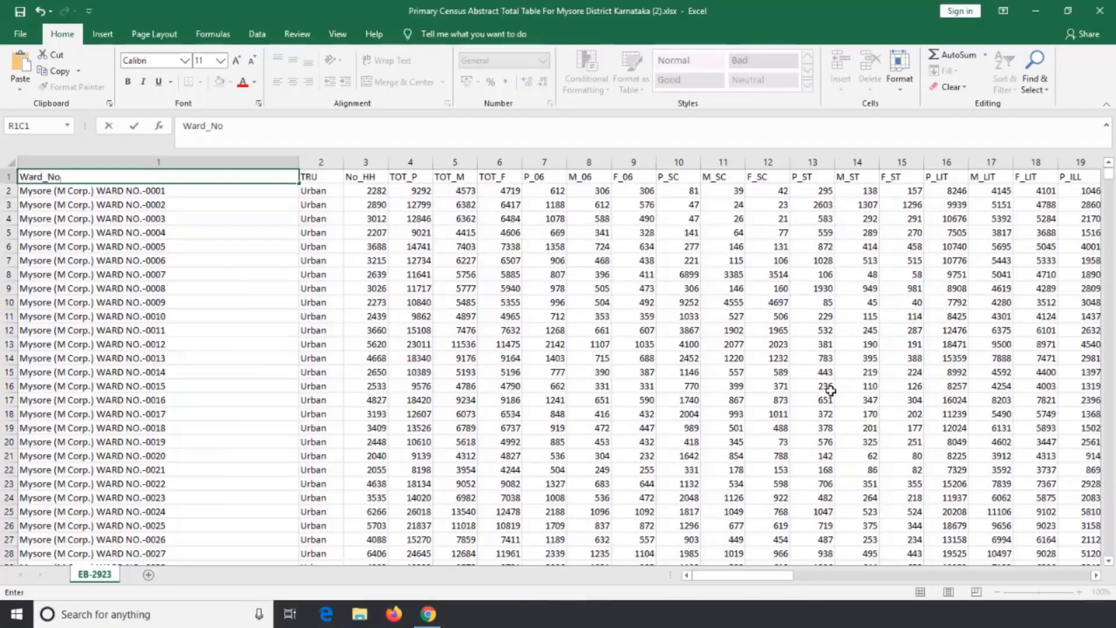
pyautogui.click(175, 188)
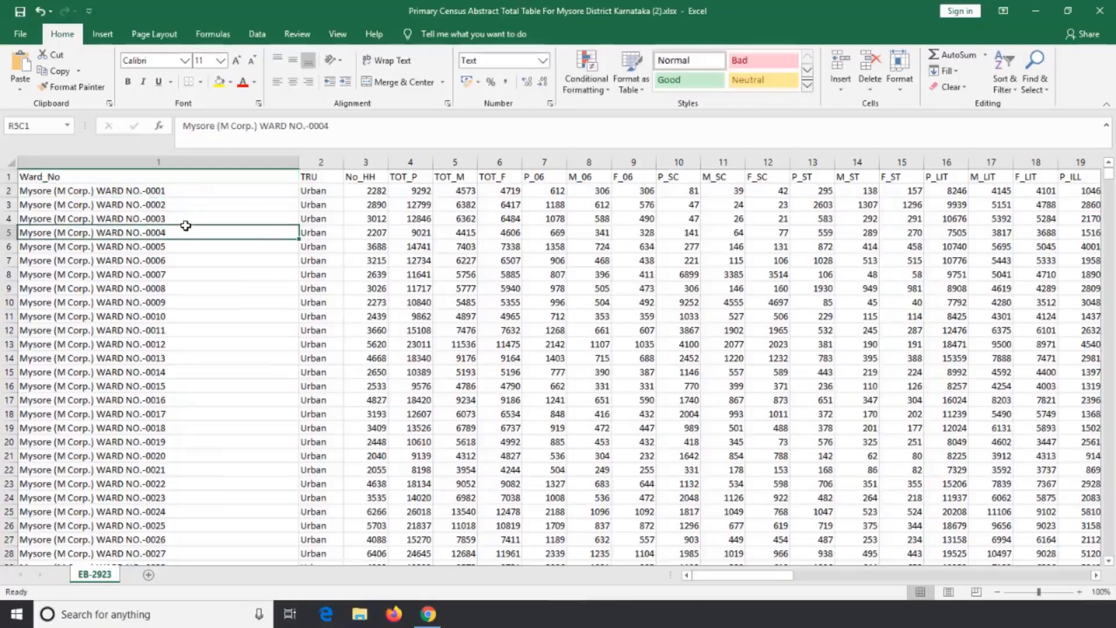
pyautogui.scroll(-7, 193, 278)
pyautogui.scroll(7, 193, 278)
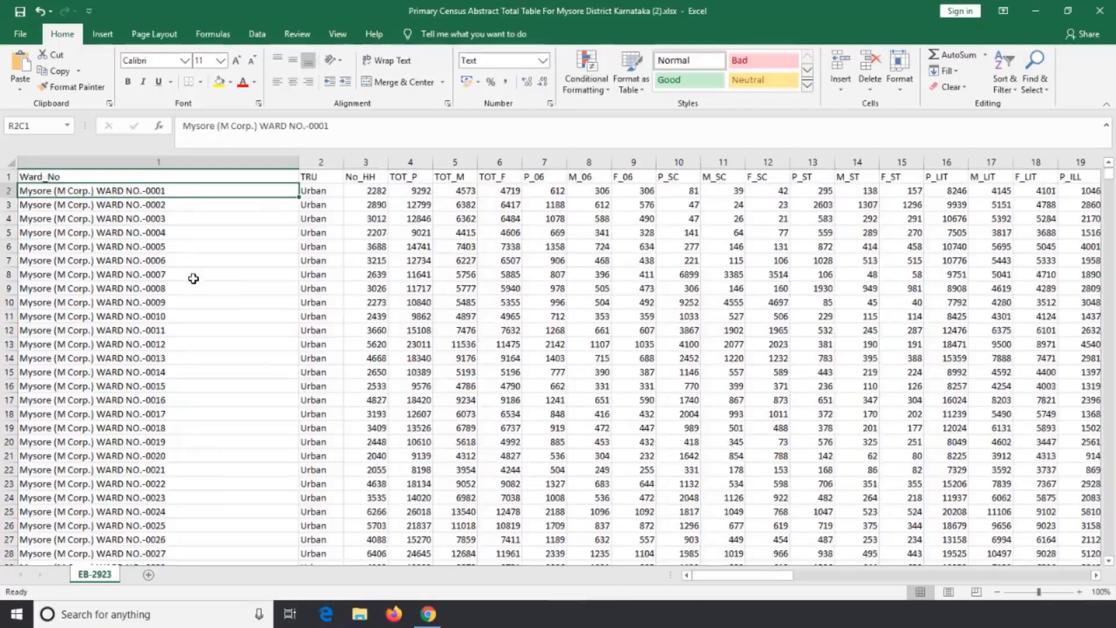
# Replace the ward names in the Ward_No column with consecutive ward numbers from 1 to 65, one per row.
pyautogui.write('1 2 3 4 5')
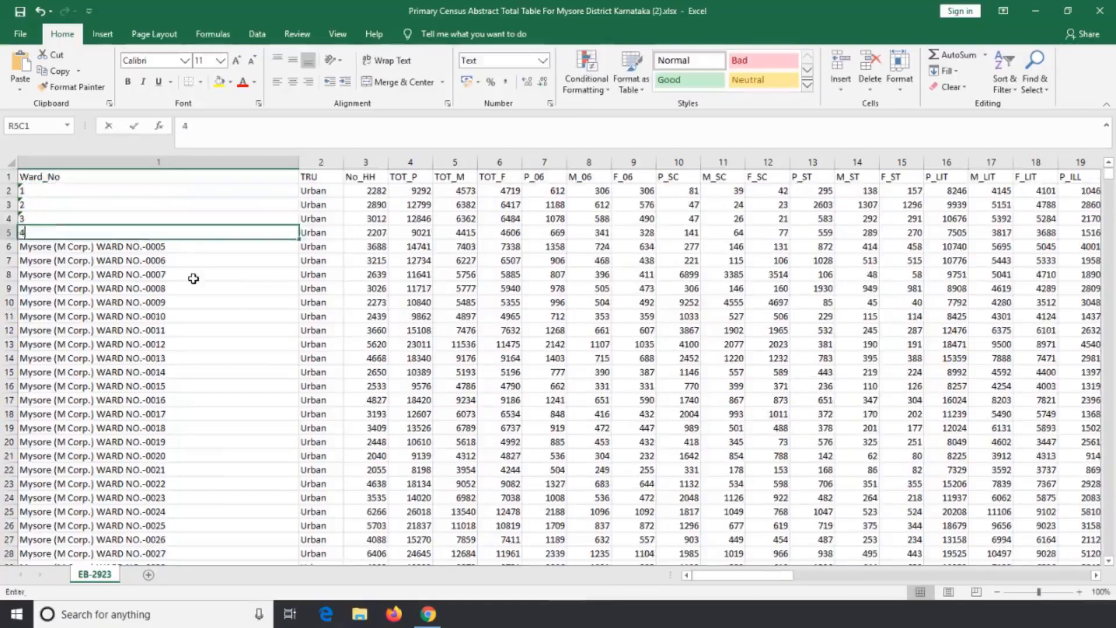
pyautogui.write(' 6 7 8 ')
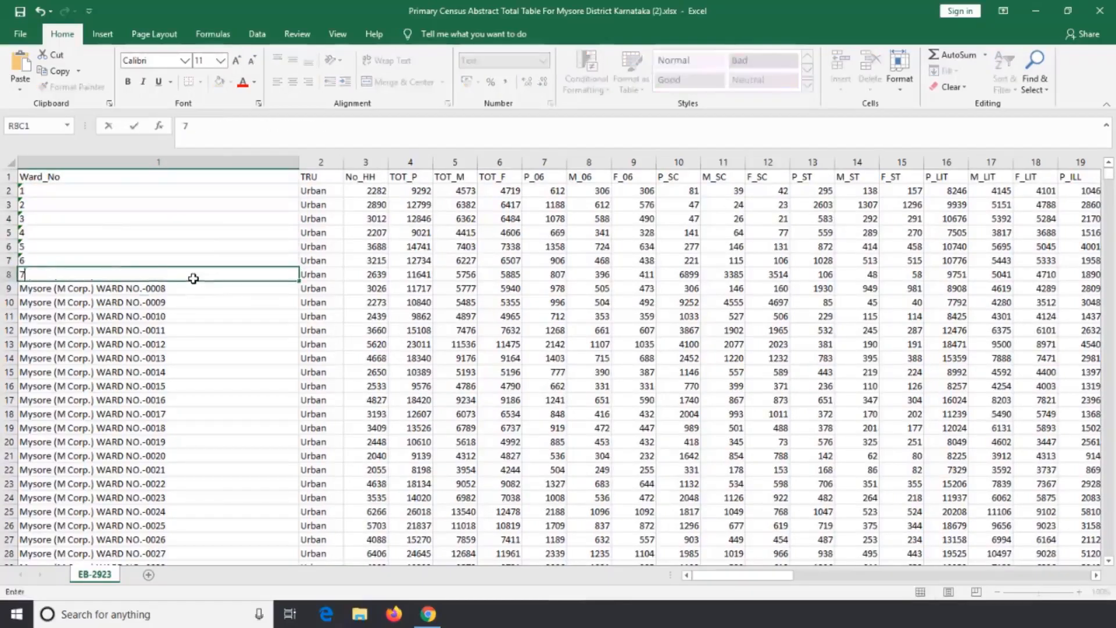
pyautogui.write('9')
pyautogui.press('Return')
pyautogui.write('10')
pyautogui.press('Return')
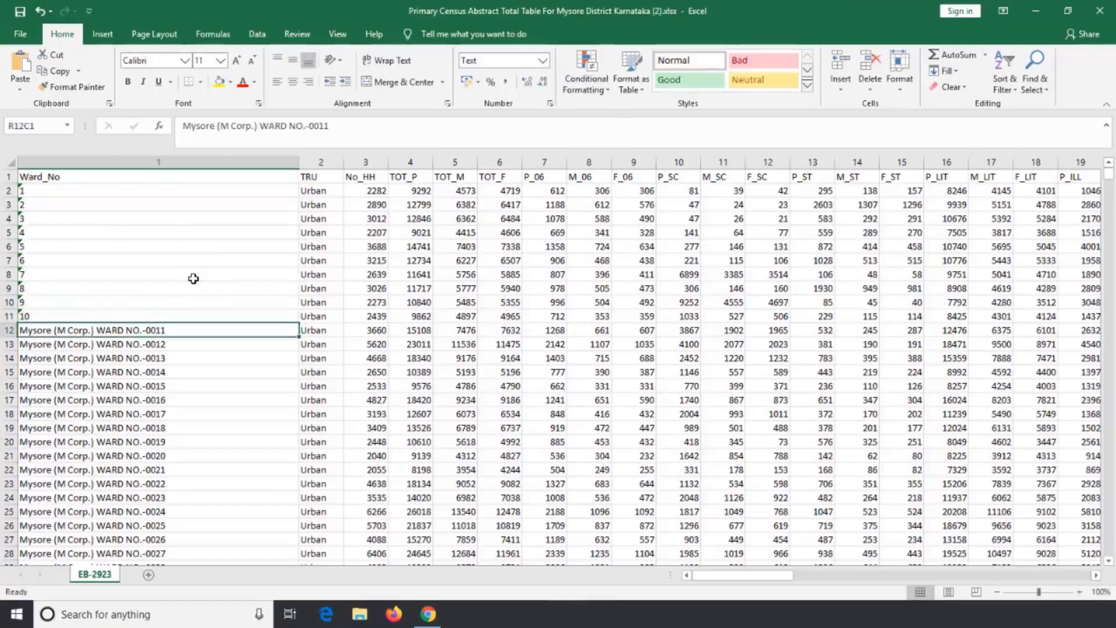
pyautogui.write('11')
pyautogui.press('Return')
pyautogui.write('12')
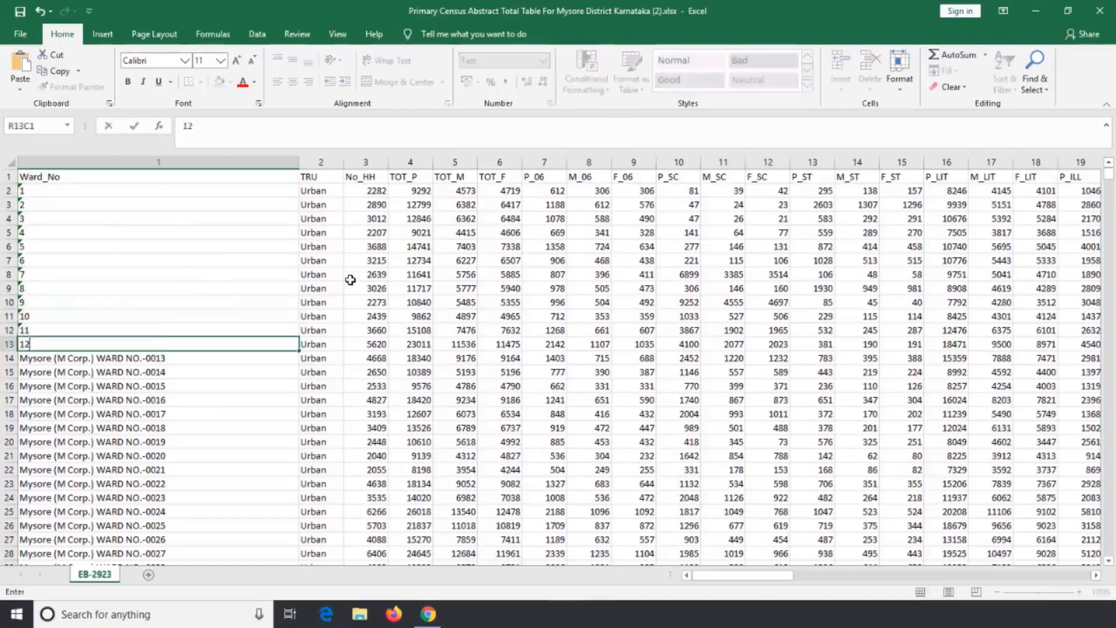
pyautogui.press('Return')
pyautogui.write('13 14 15 16 17')
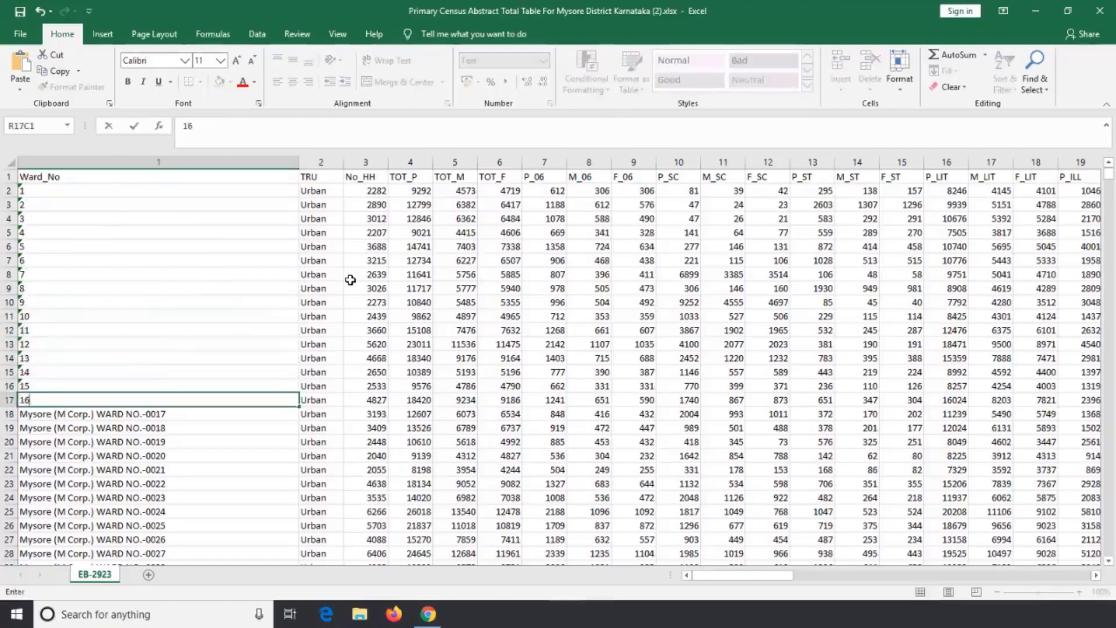
pyautogui.press('Return')
pyautogui.write('18')
pyautogui.press('Return')
pyautogui.write('19')
pyautogui.press('Return')
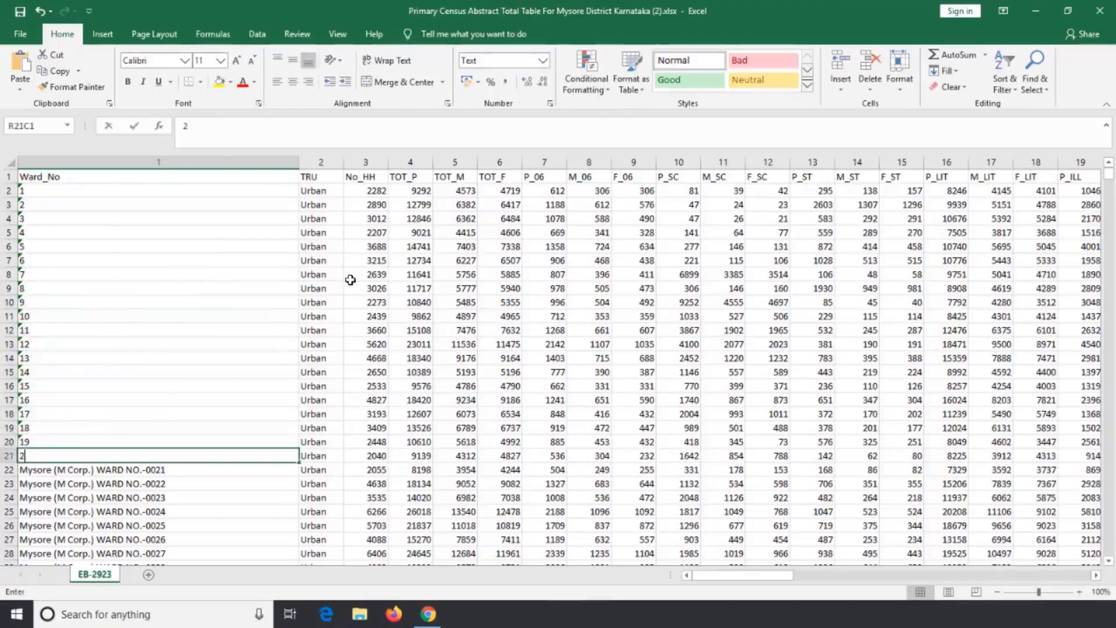
pyautogui.write('20')
pyautogui.press('Return')
pyautogui.write('21')
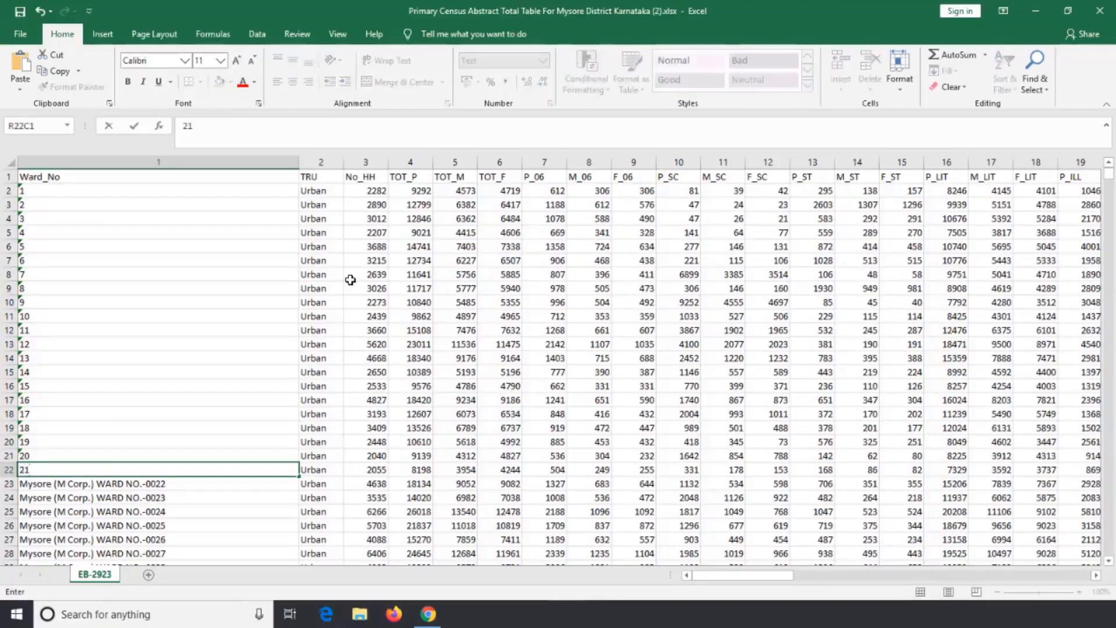
pyautogui.press('Return')
pyautogui.write('22')
pyautogui.press('Return')
pyautogui.write('23')
pyautogui.press('Return')
pyautogui.write('2')
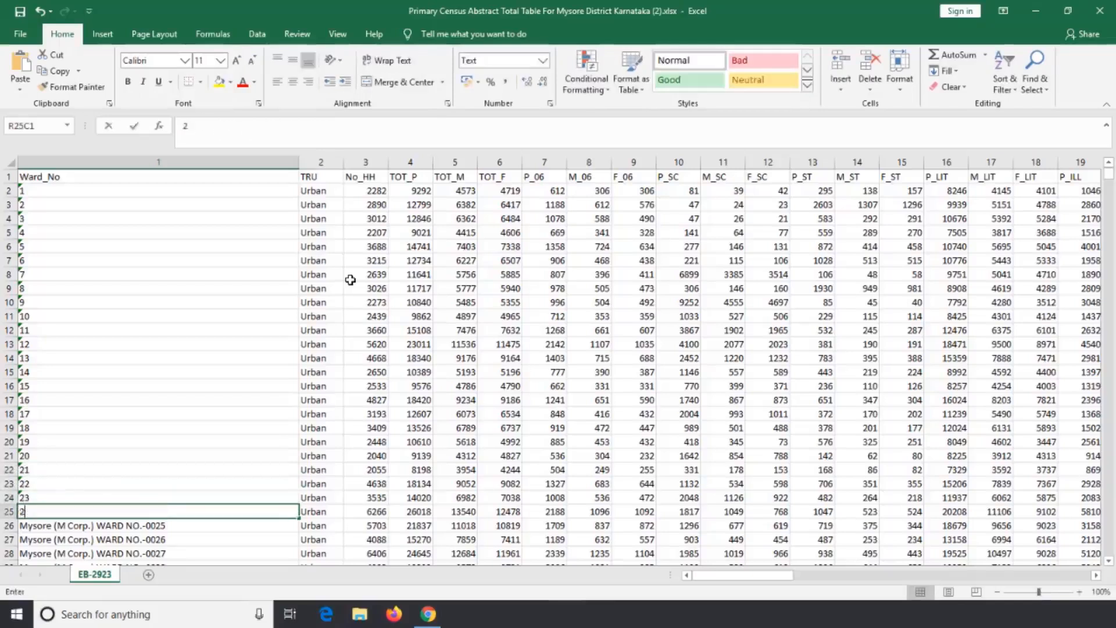
pyautogui.write('4')
pyautogui.press('Return')
pyautogui.write('25')
pyautogui.press('Return')
pyautogui.write('26')
pyautogui.press('Return')
pyautogui.write('2')
pyautogui.press('Return')
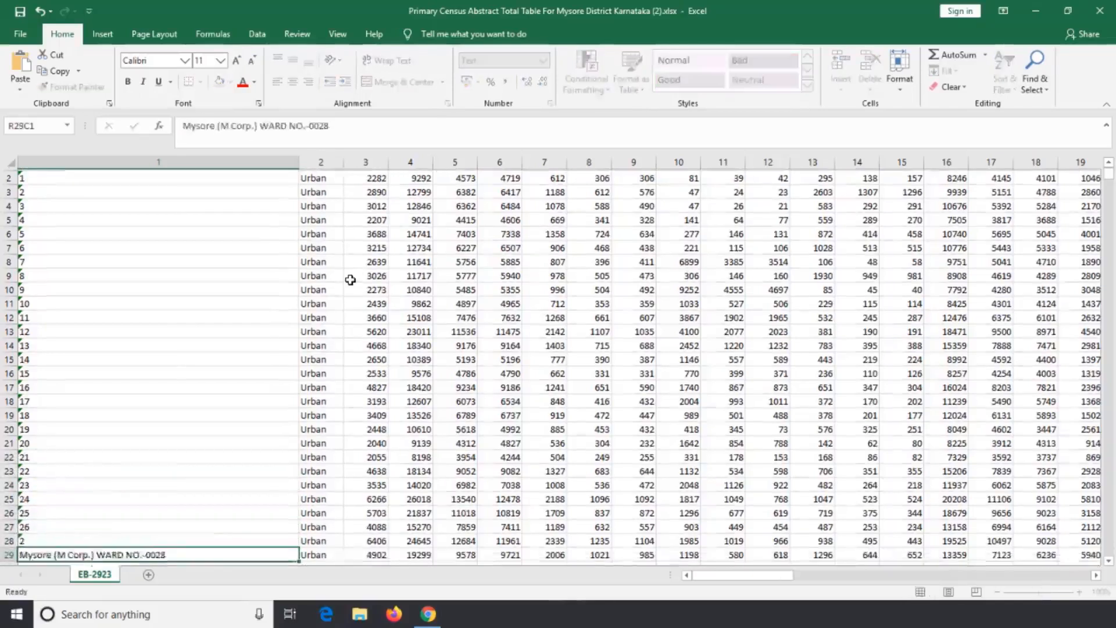
pyautogui.write('28')
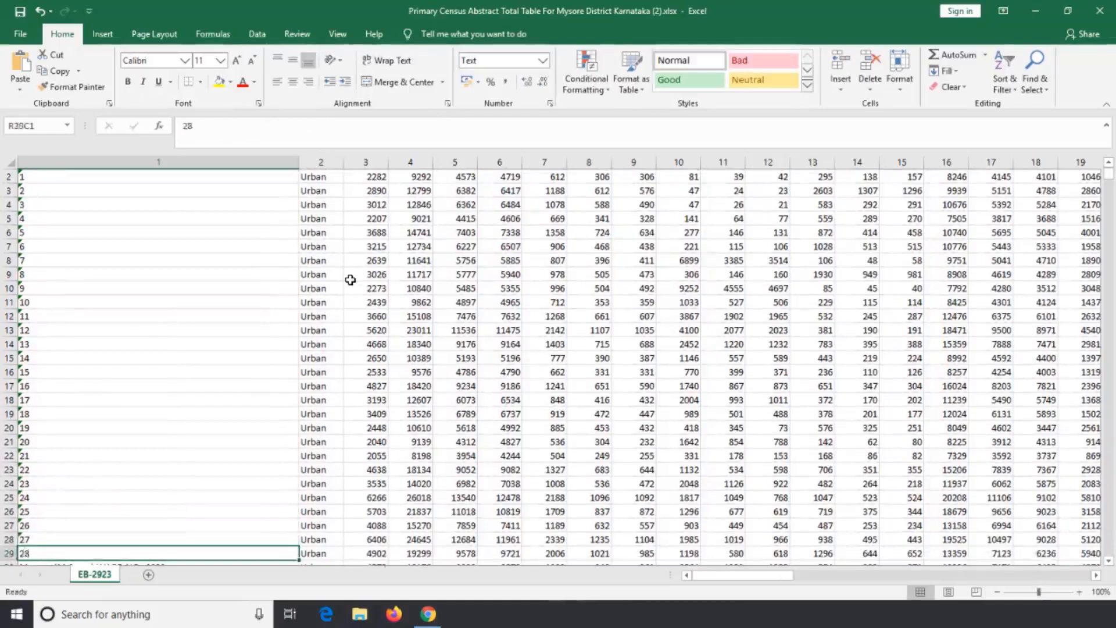
pyautogui.press('Return')
pyautogui.write('29')
pyautogui.press('Return')
pyautogui.write('20')
pyautogui.press('Return')
pyautogui.write('31')
pyautogui.press('Return')
pyautogui.write('32')
pyautogui.press('Return')
pyautogui.write('33')
pyautogui.press('Return')
pyautogui.write('34')
pyautogui.press('Return')
pyautogui.write('35')
pyautogui.press('Return')
pyautogui.write('36')
pyautogui.press('Return')
pyautogui.write('37')
pyautogui.press('Return')
pyautogui.write('38')
pyautogui.press('Return')
pyautogui.write('39')
pyautogui.press('Return')
pyautogui.write('40')
pyautogui.press('Return')
pyautogui.write('41')
pyautogui.press('Return')
pyautogui.write('42')
pyautogui.press('Return')
pyautogui.write('43')
pyautogui.press('Return')
pyautogui.write('44')
pyautogui.press('Return')
pyautogui.write('45')
pyautogui.press('Return')
pyautogui.write('46')
pyautogui.press('Return')
pyautogui.write('47')
pyautogui.press('Return')
pyautogui.write('48')
pyautogui.press('Return')
pyautogui.write('4')
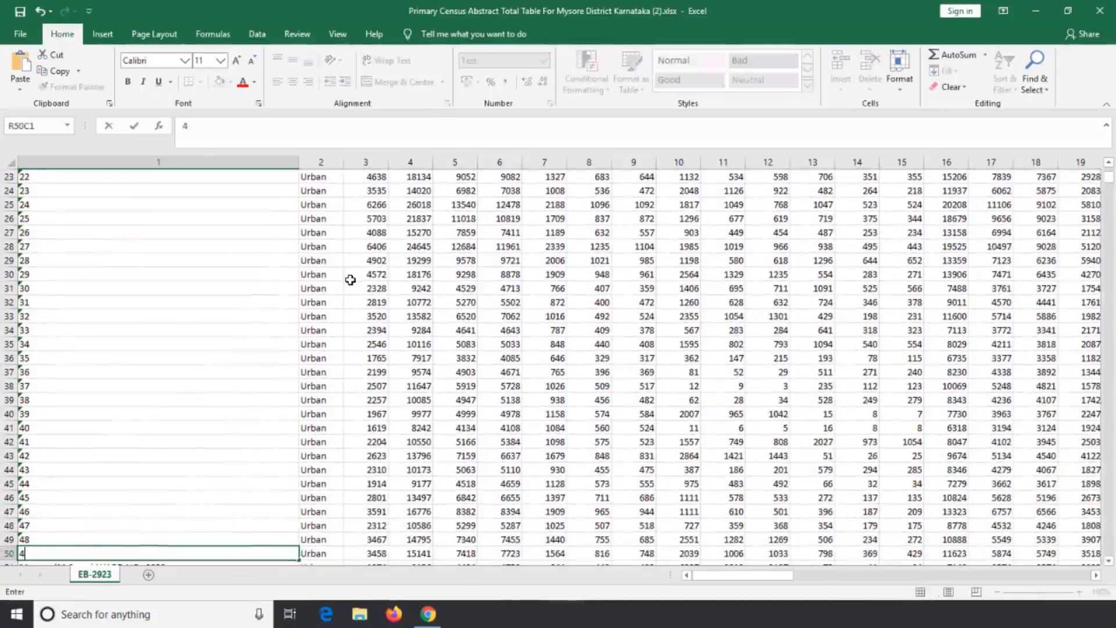
pyautogui.write('9')
pyautogui.press('Return')
pyautogui.write('50')
pyautogui.press('Return')
pyautogui.write('51')
pyautogui.hotkey('ctrl', 'Return')
pyautogui.press('Return')
pyautogui.write('52')
pyautogui.press('Return')
pyautogui.write('53')
pyautogui.press('Return')
pyautogui.write('54')
pyautogui.press('Return')
pyautogui.write('55')
pyautogui.press('Return')
pyautogui.write('56')
pyautogui.press('Return')
pyautogui.write('57')
pyautogui.press('Return')
pyautogui.write('58')
pyautogui.press('Return')
pyautogui.write('59')
pyautogui.press('Return')
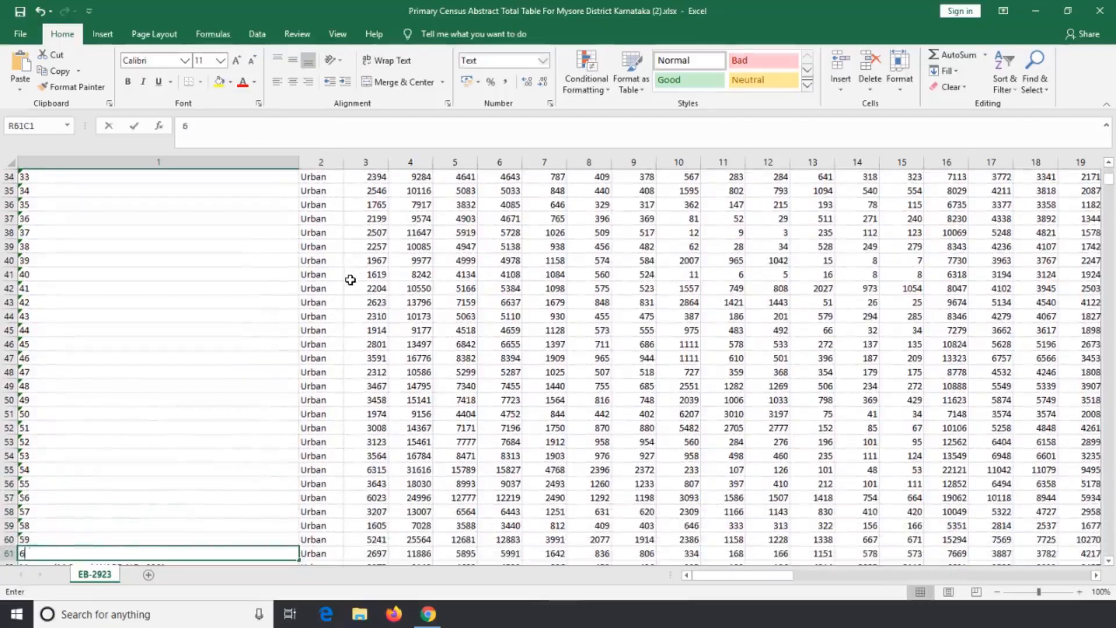
pyautogui.write('62')
pyautogui.write('0')
pyautogui.press('Return')
pyautogui.write('61')
pyautogui.press('Return')
pyautogui.write('62')
pyautogui.press('Return')
pyautogui.write('63')
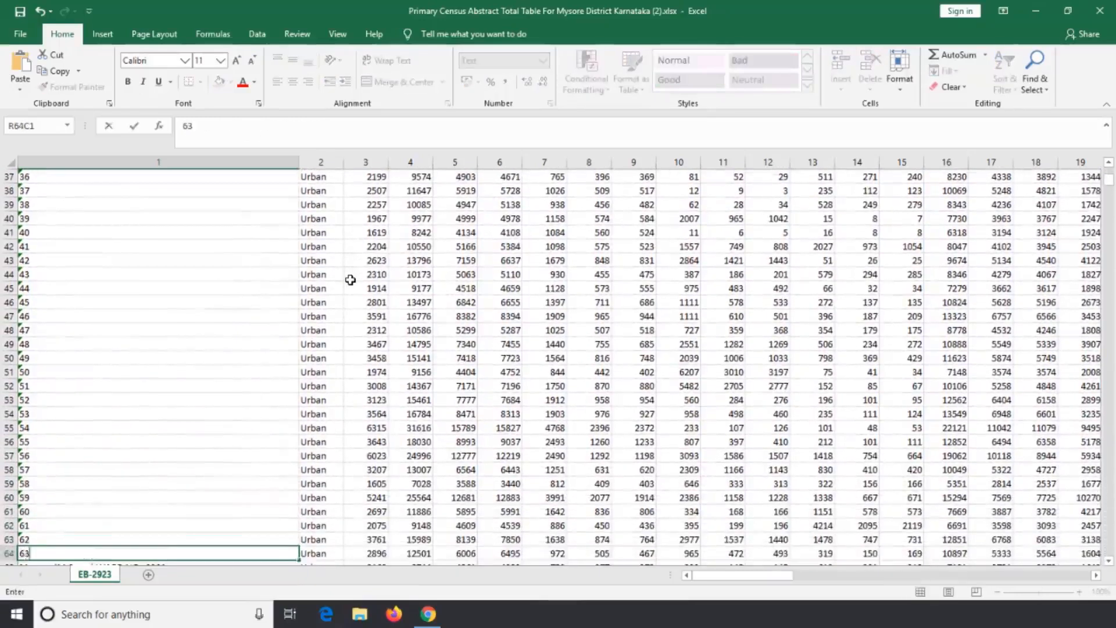
pyautogui.press('Return')
pyautogui.write('64')
pyautogui.press('Return')
# Return to the start of the sheet and narrow the Ward_No column to suit the short ward numbers.
pyautogui.press('Up')
pyautogui.press('Up')
pyautogui.scroll(13, 145, 271)
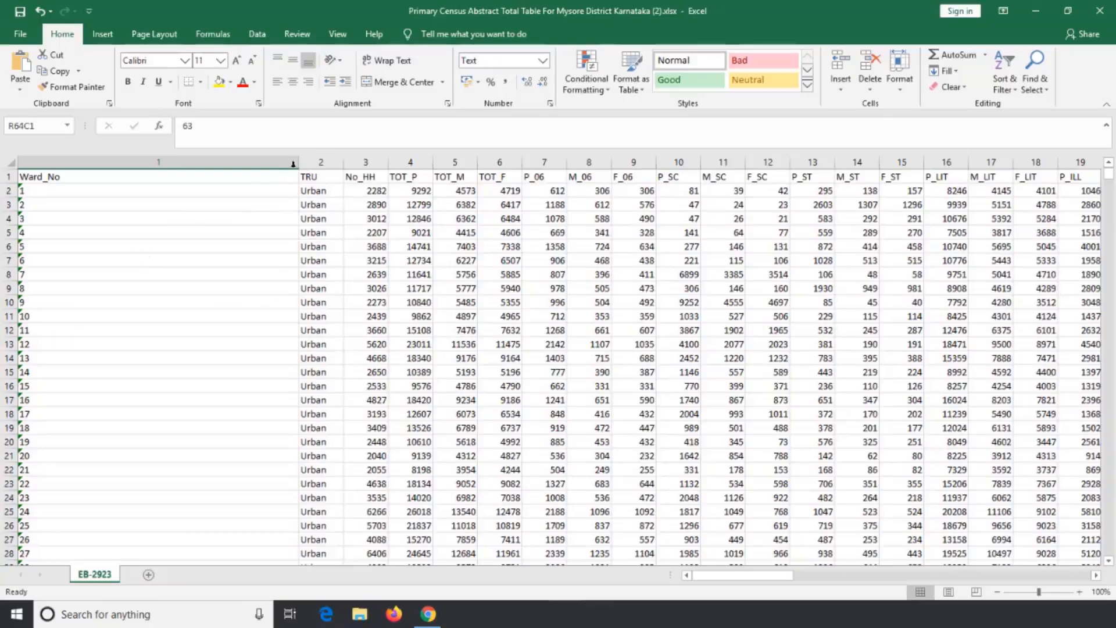
pyautogui.moveTo(296, 164); pyautogui.dragTo(103, 165)
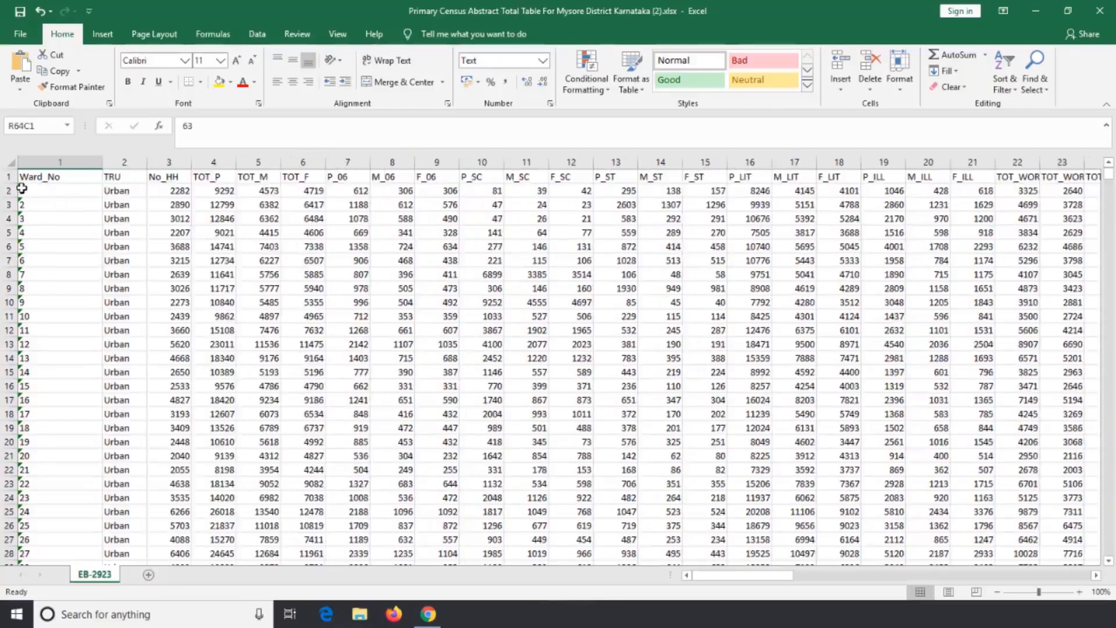
# Convert ward number 1 in the first data row from text to a number.
pyautogui.click(73, 190)
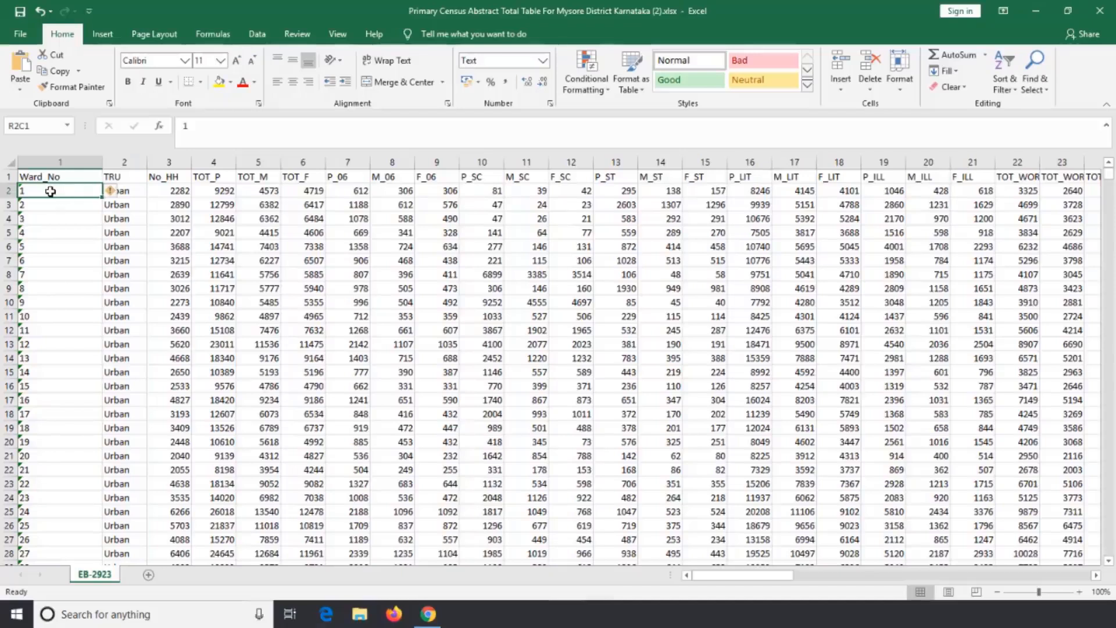
pyautogui.click(114, 193)
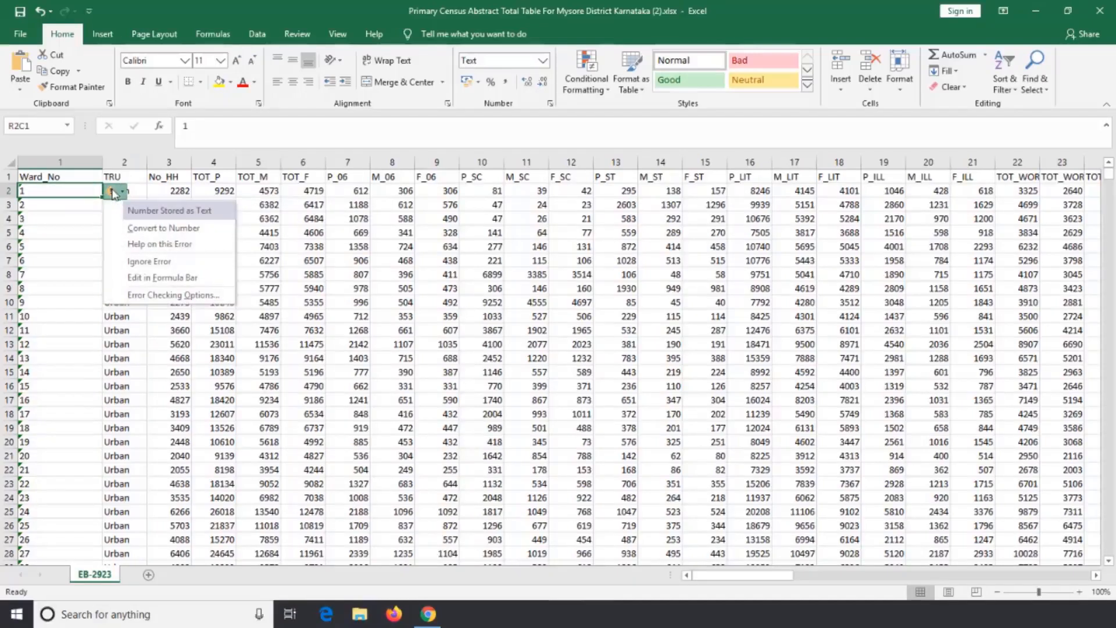
pyautogui.click(187, 230)
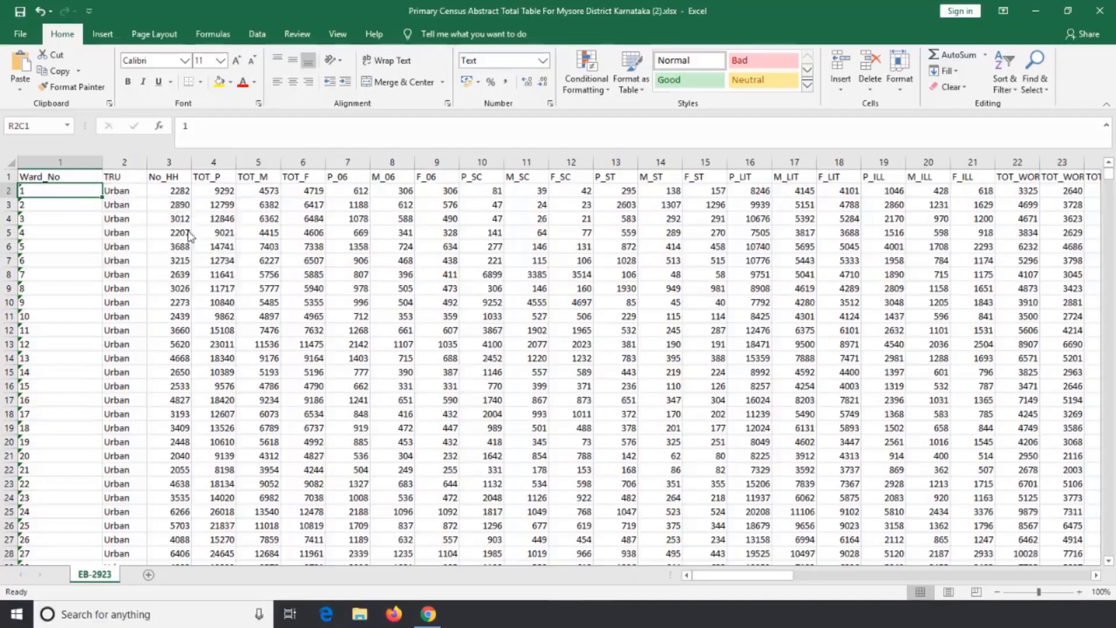
# Convert ward numbers 2 to 65 from text to numbers and fit the Ward_No column width to its contents.
pyautogui.click(78, 205)
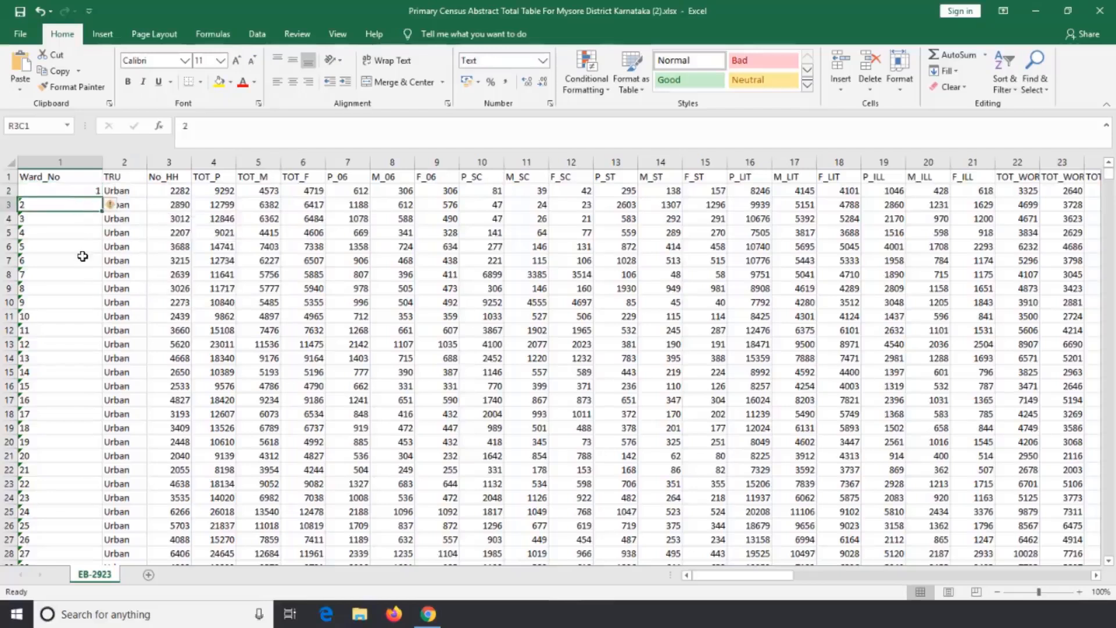
pyautogui.scroll(-20, 83, 257)
pyautogui.scroll(6, 76, 314)
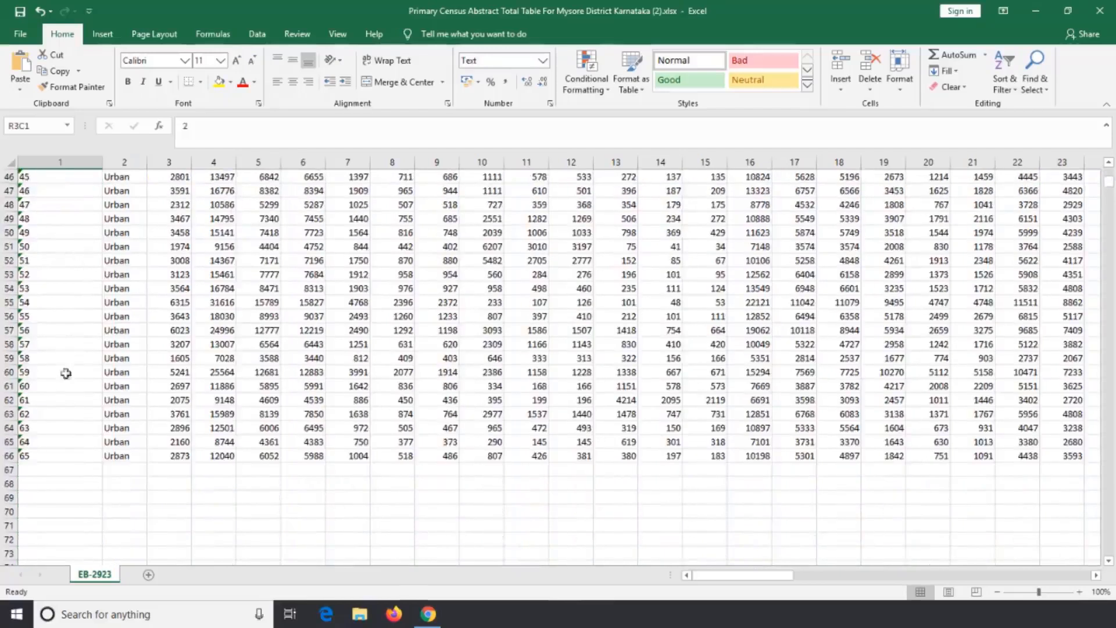
pyautogui.keyDown('shift'); pyautogui.click(59, 454); pyautogui.keyUp('shift')
pyautogui.scroll(15, 73, 349)
pyautogui.click(112, 204)
pyautogui.click(141, 242)
pyautogui.click(111, 219)
pyautogui.doubleClick(101, 162)
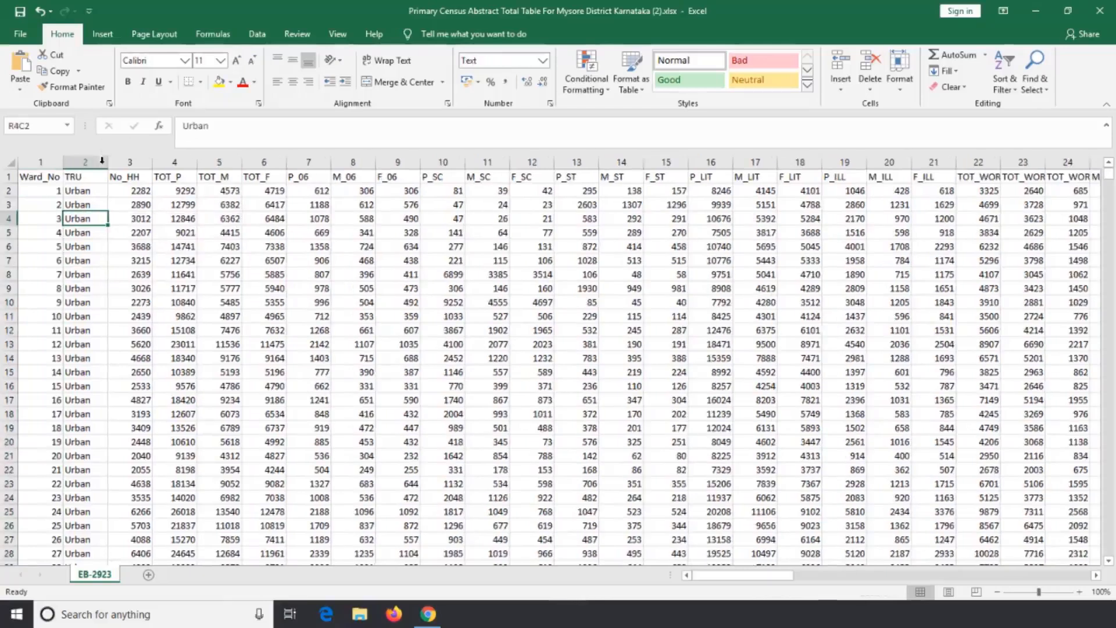
# Delete the TRU column so that No_HH directly follows Ward_No.
pyautogui.click(93, 175)
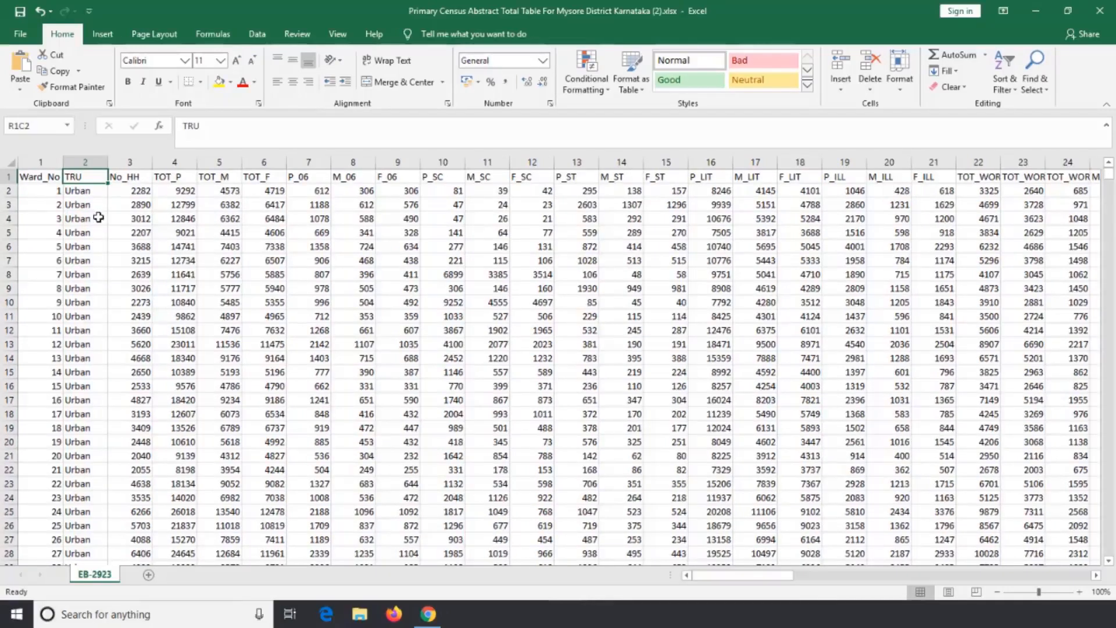
pyautogui.click(85, 162)
pyautogui.rightClick(85, 165)
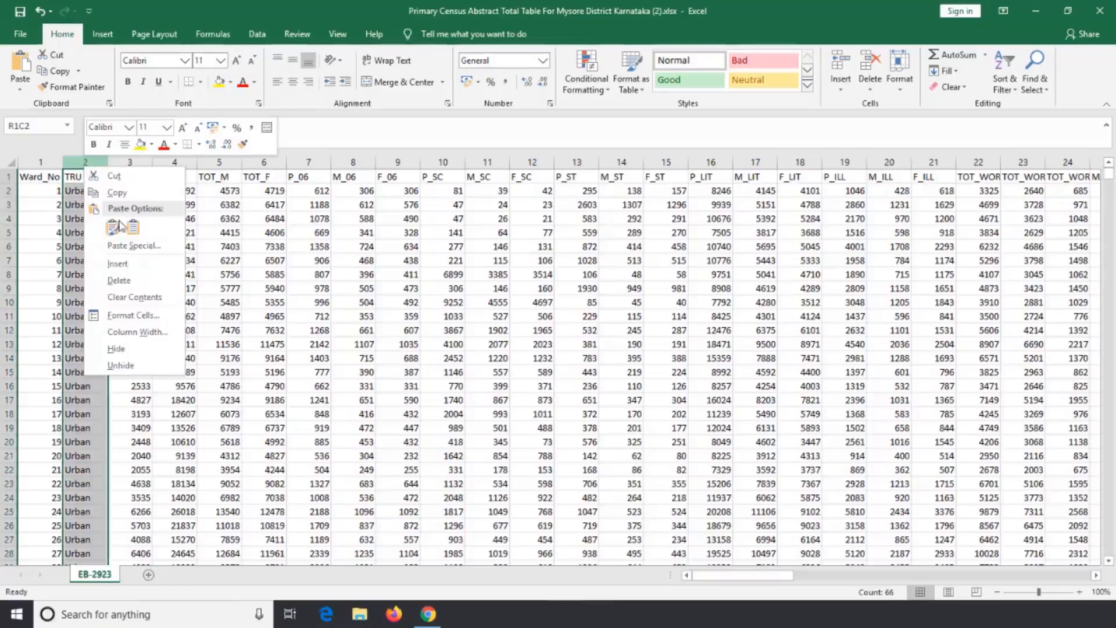
pyautogui.click(136, 279)
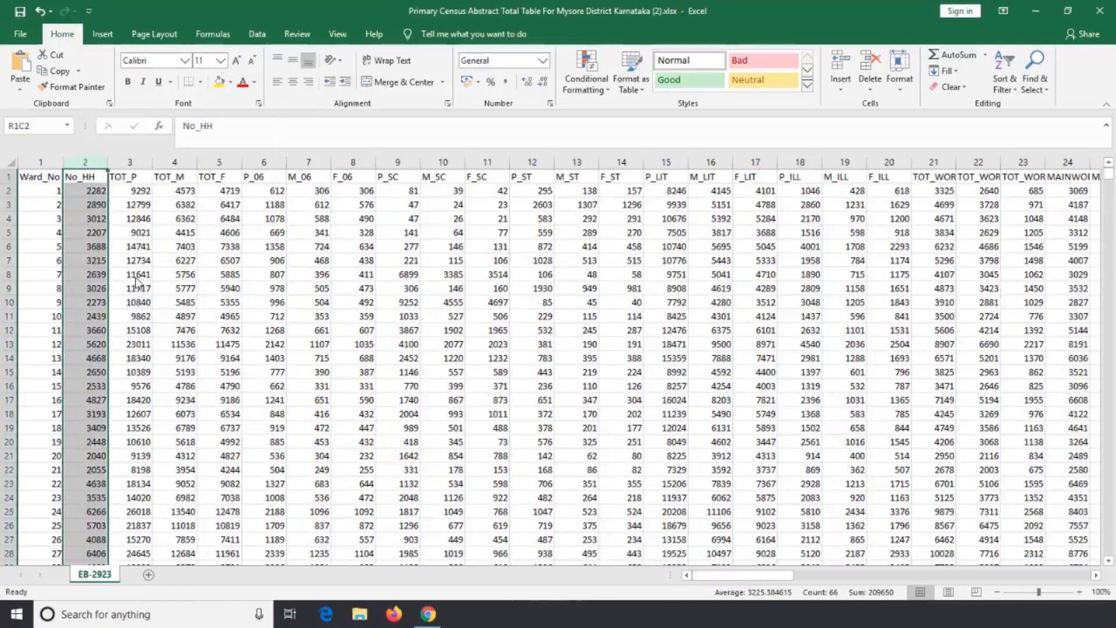
# Look over the headings and data of the remaining census columns.
pyautogui.click(263, 254)
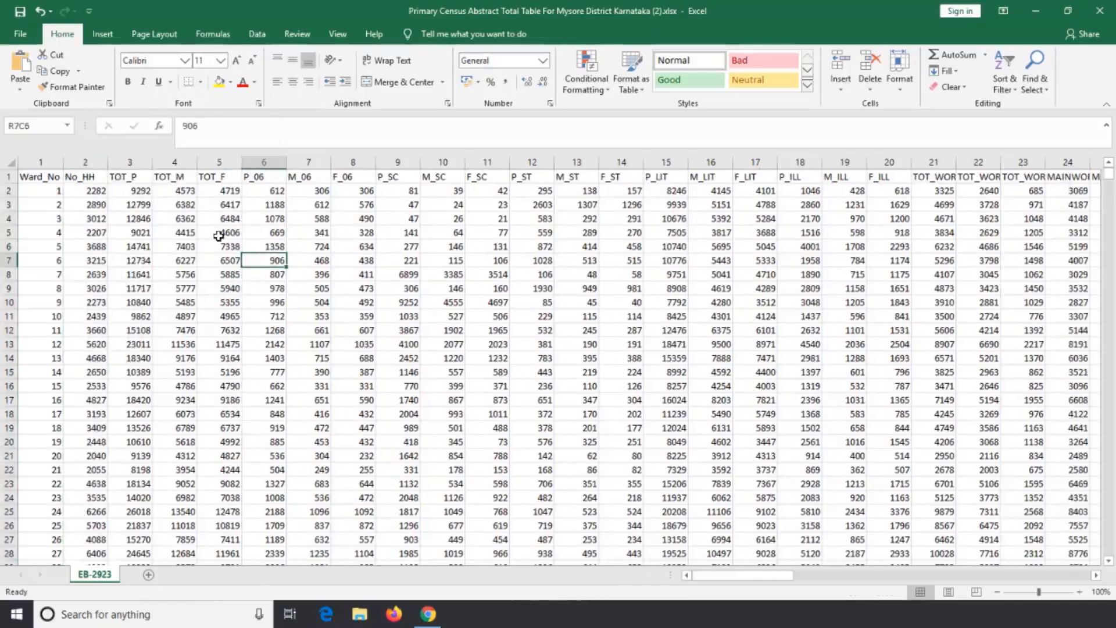
pyautogui.click(407, 219)
pyautogui.moveTo(100, 176); pyautogui.dragTo(754, 163)
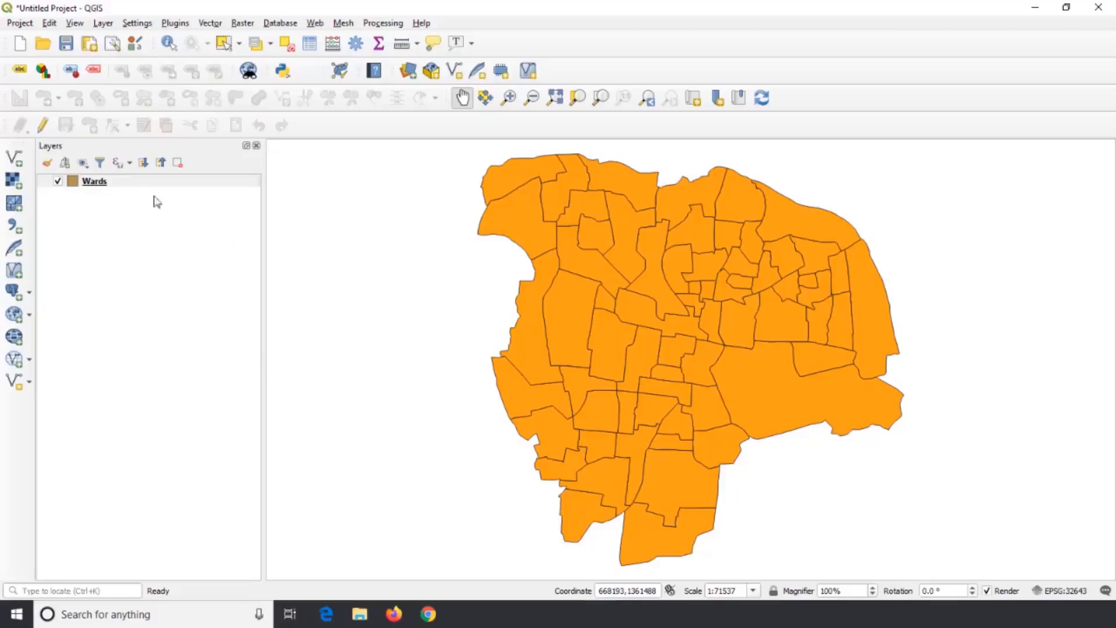
# Switch to QGIS and examine the Wards layer's attribute table and its Add Field options, leaving the fields unchanged.
pyautogui.rightClick(118, 181)
pyautogui.click(181, 319)
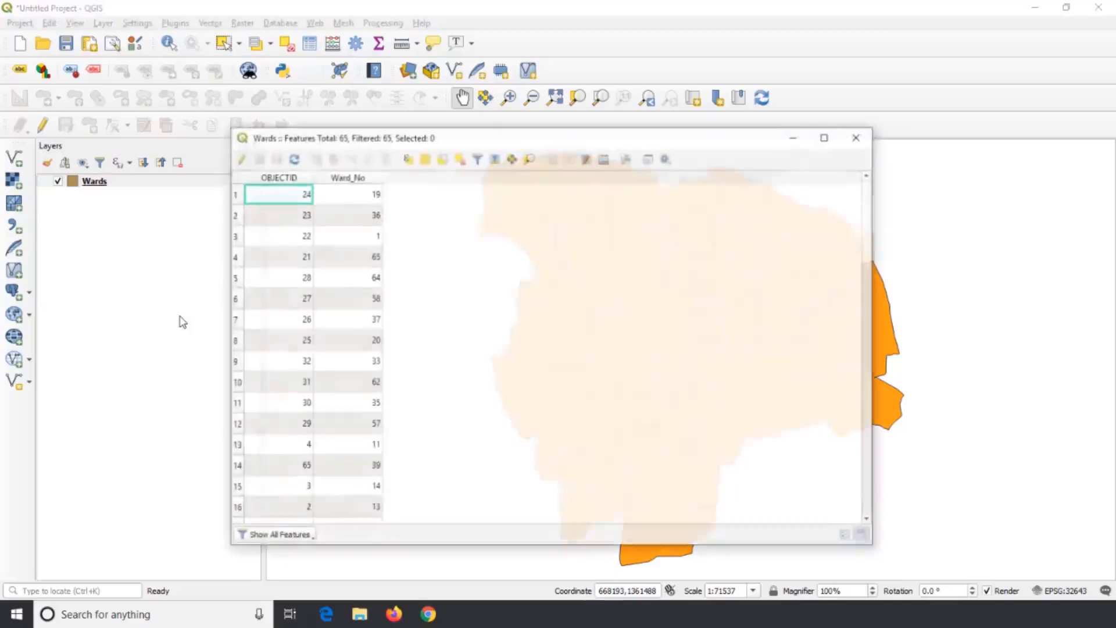
pyautogui.click(239, 158)
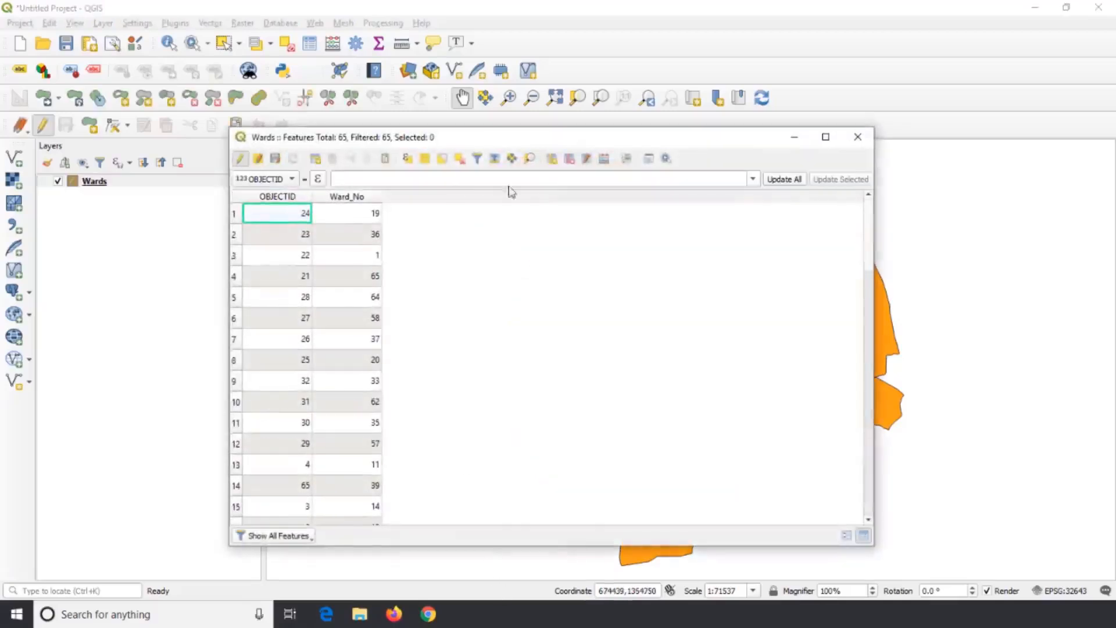
pyautogui.click(551, 158)
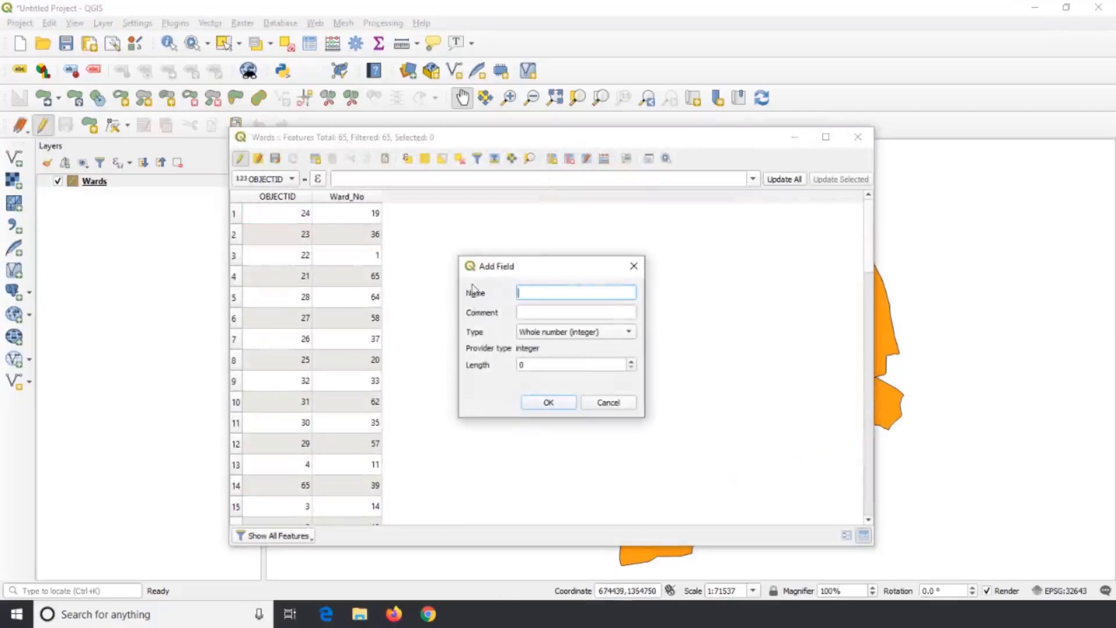
pyautogui.click(632, 274)
pyautogui.click(240, 158)
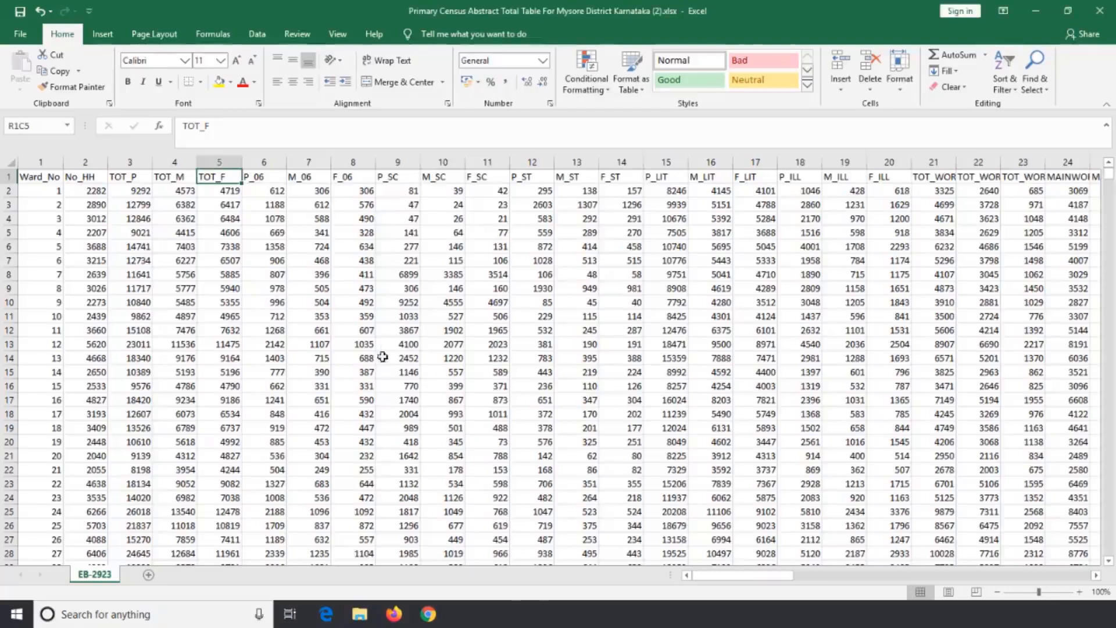
# Switch back to Excel, examine the extent of the whole table from the Ward_No heading, and return to the first cell.
pyautogui.click(53, 177)
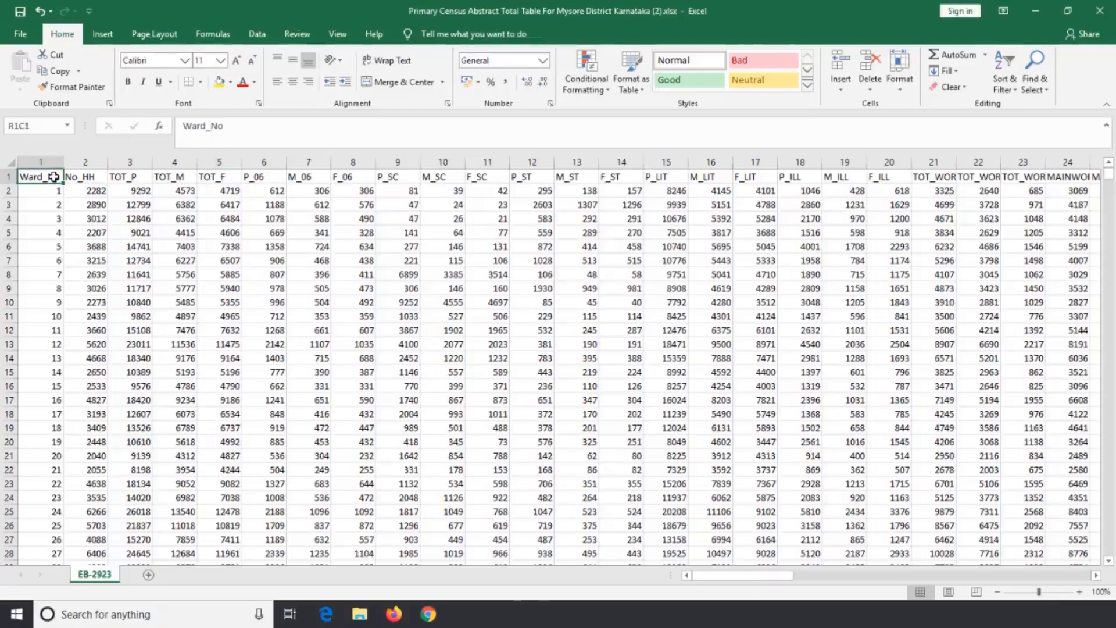
pyautogui.hotkey('ctrl', 'shift', 'Right')
pyautogui.hotkey('ctrl', 'shift', 'Down')
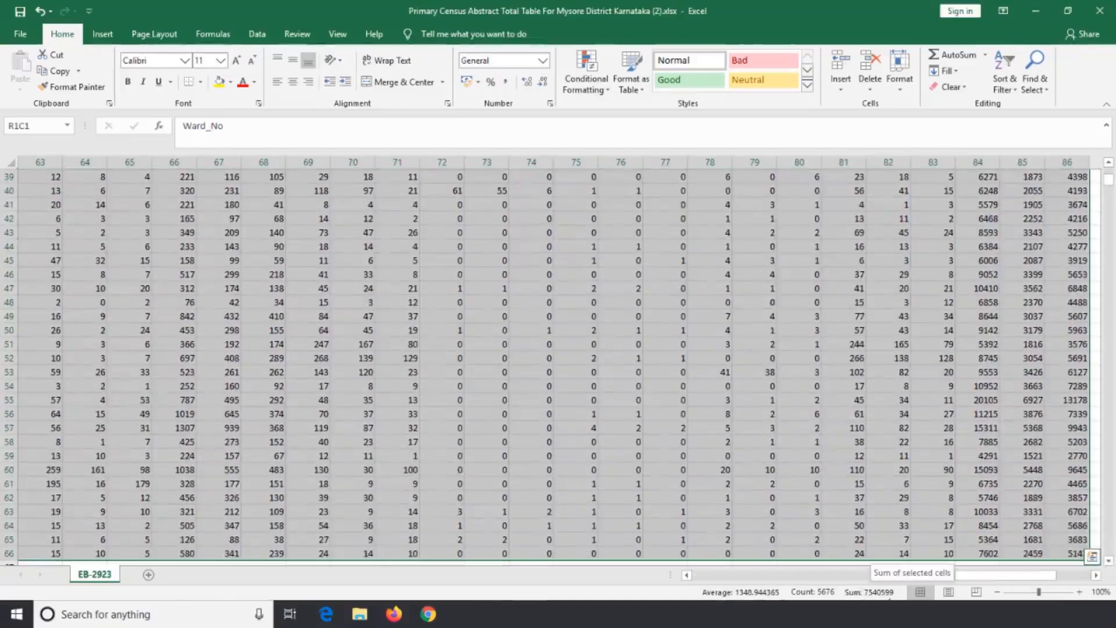
pyautogui.click(579, 414)
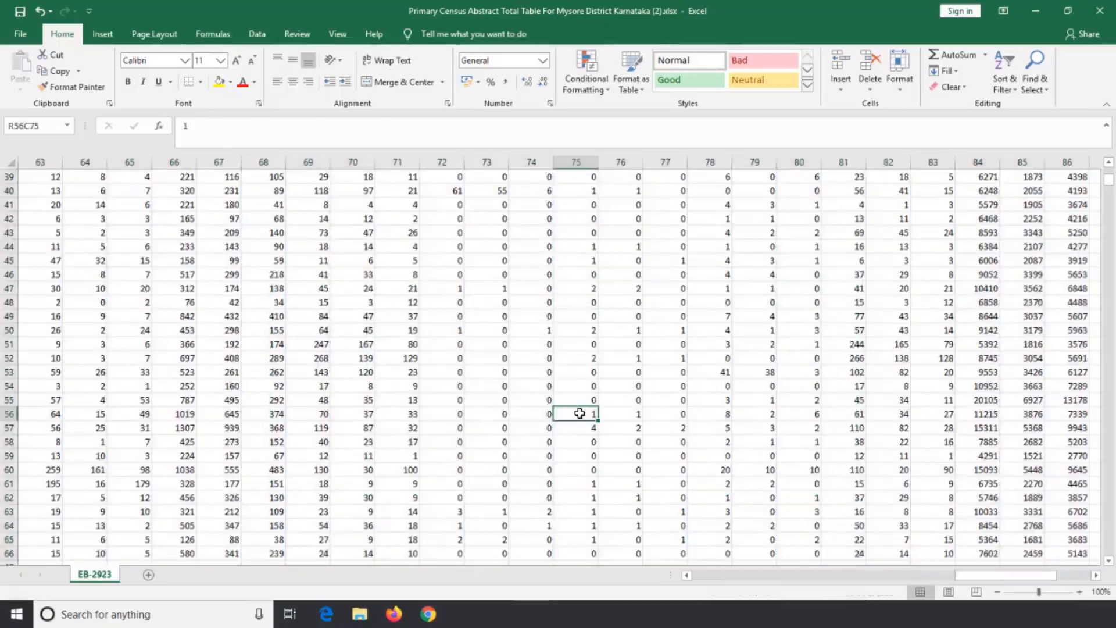
pyautogui.hotkey('ctrl', 'Home')
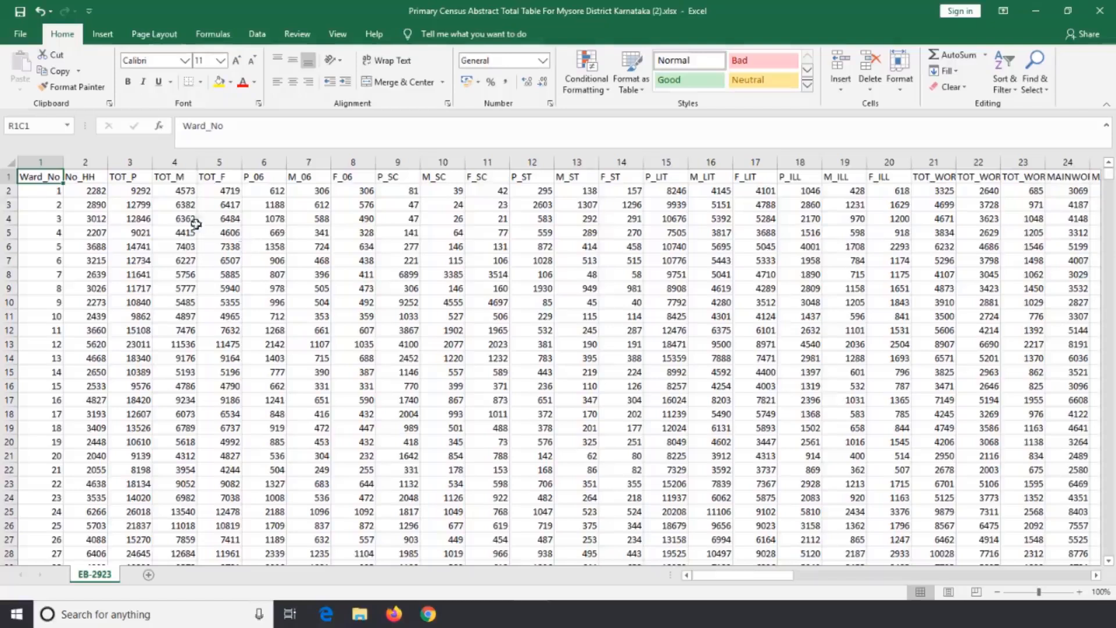
# Save the cleaned table in the Desktop Mysore City folder as Pop_Mys in CSV (Comma delimited) format.
pyautogui.click(24, 32)
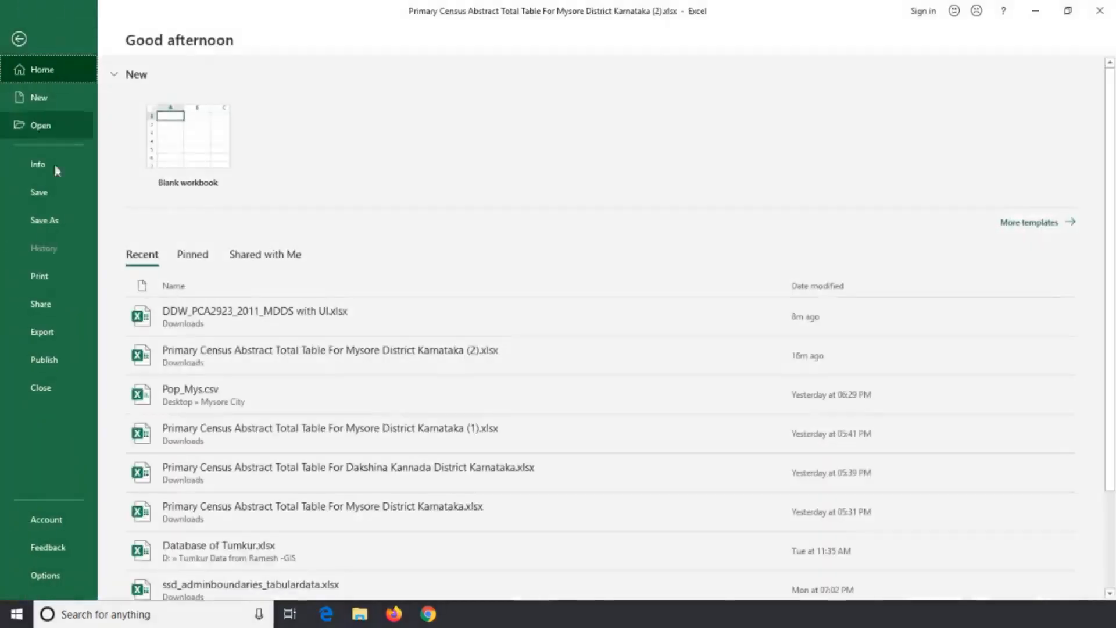
pyautogui.click(64, 218)
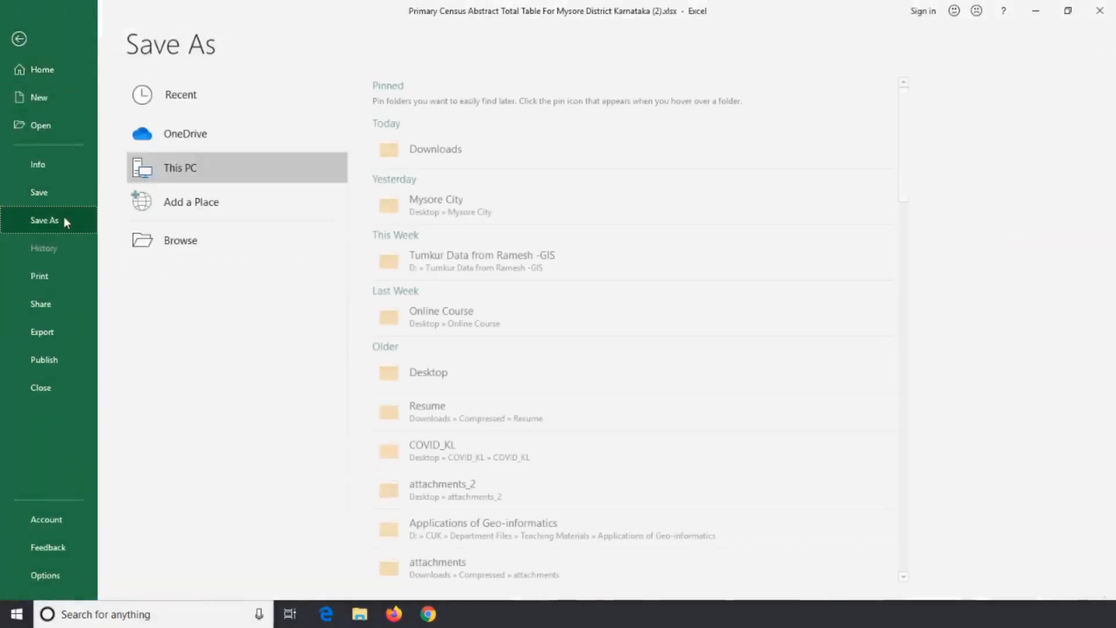
pyautogui.click(398, 216)
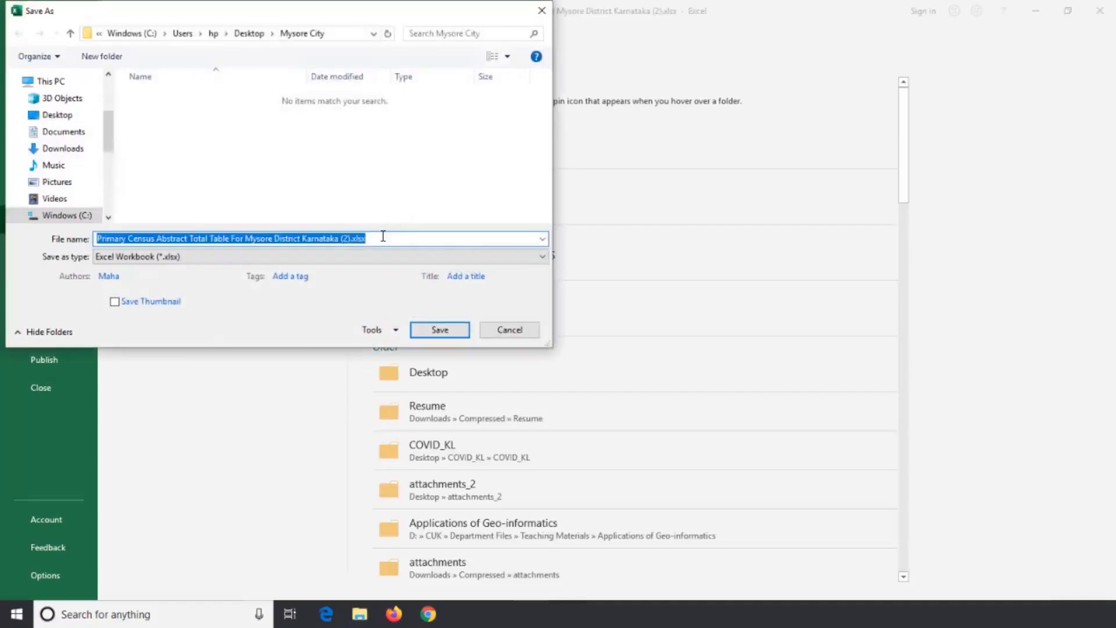
pyautogui.write('Pop_Mys')
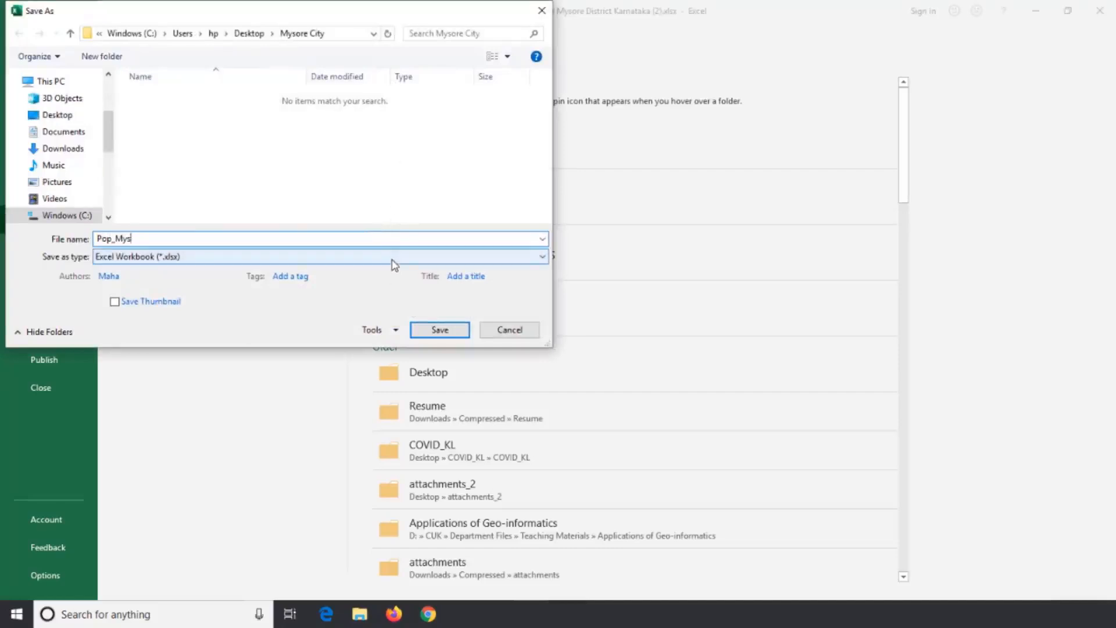
pyautogui.click(392, 262)
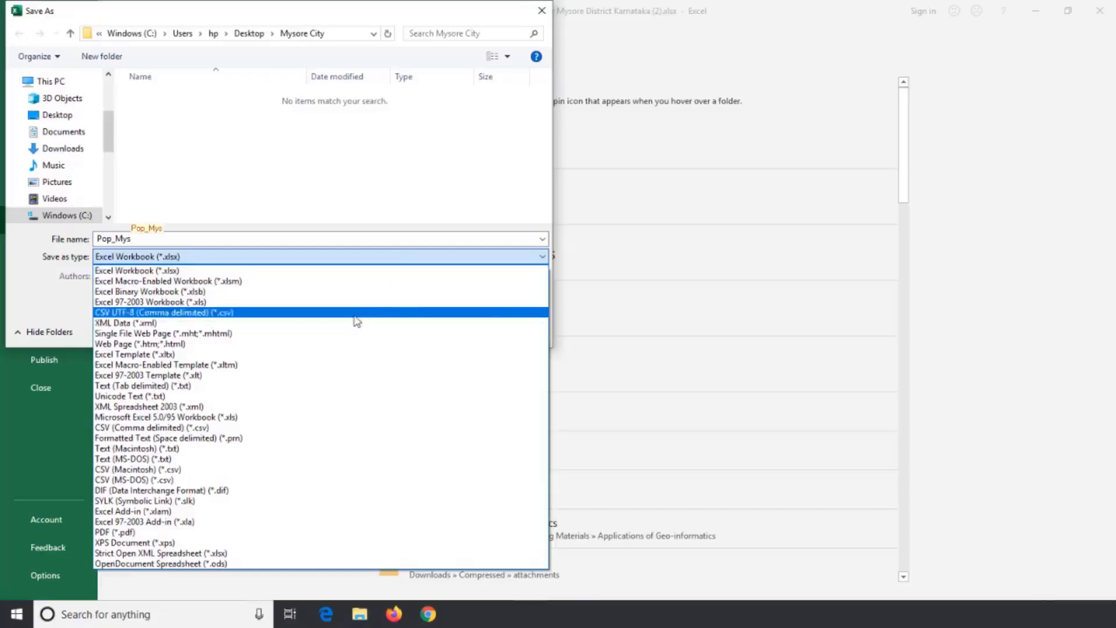
pyautogui.click(326, 428)
pyautogui.click(433, 317)
# Check the Ward_No values in the saved CSV, return to the first cell and close the workbook.
pyautogui.moveTo(22, 180); pyautogui.dragTo(33, 518)
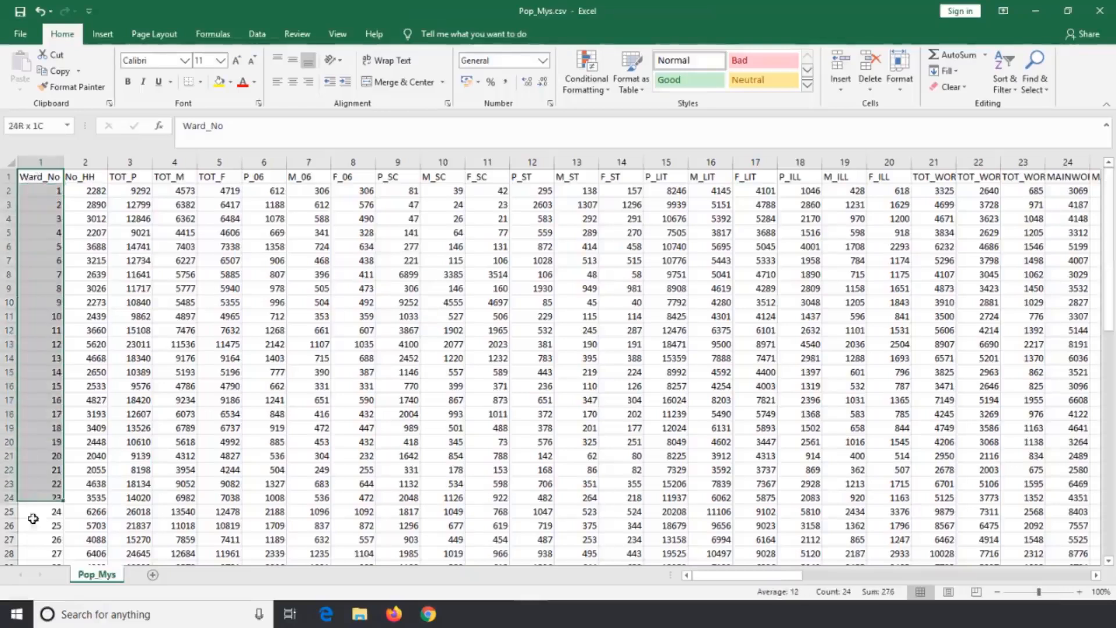
pyautogui.click(37, 207)
pyautogui.click(45, 177)
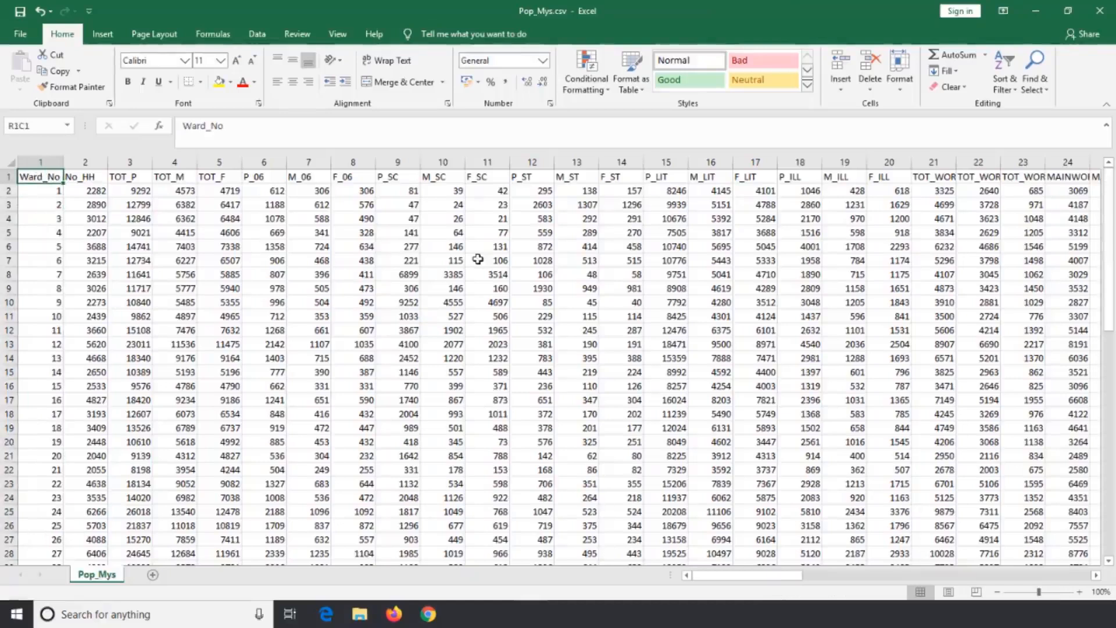
pyautogui.click(1114, 9)
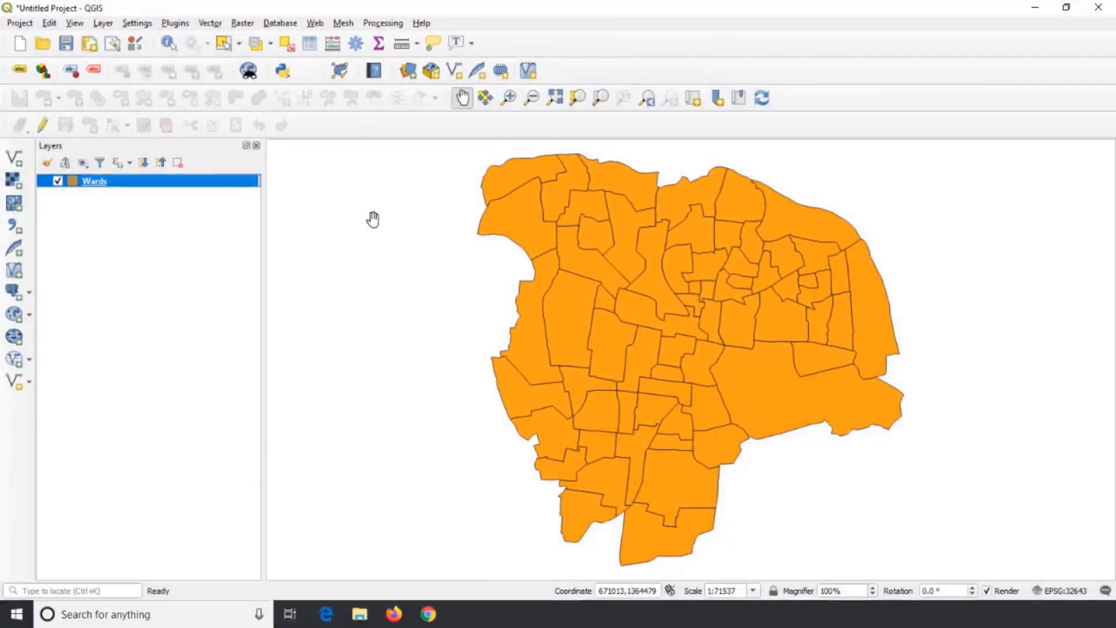
# In QGIS, start adding a delimited text layer with Pop_Mys.csv from the Mysore City folder as its source file.
pyautogui.click(103, 23)
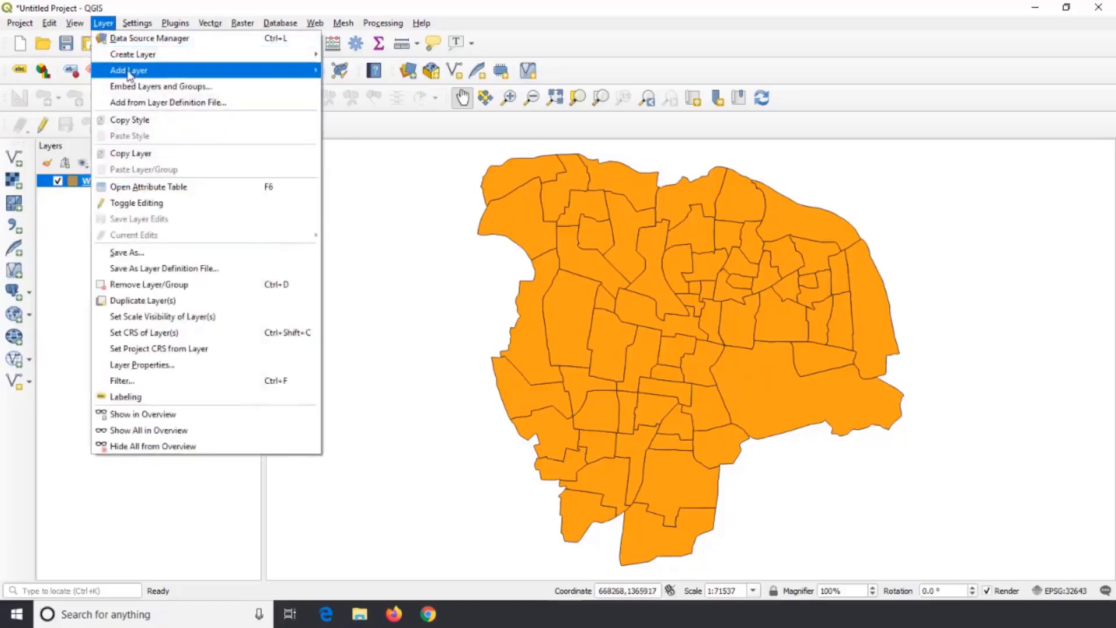
pyautogui.moveTo(131, 71)
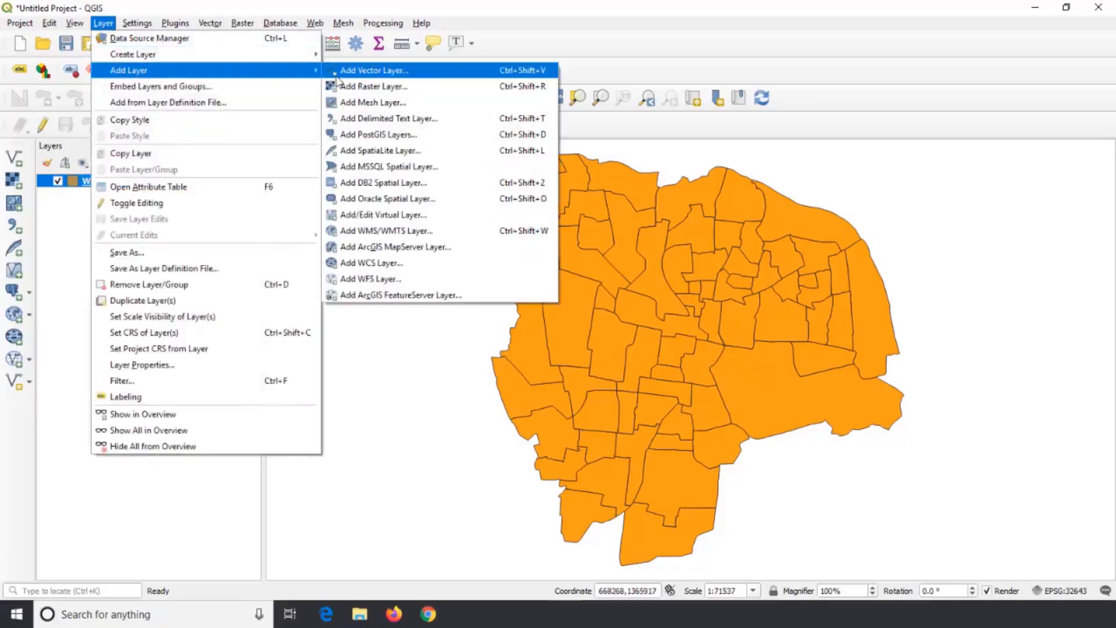
pyautogui.click(372, 119)
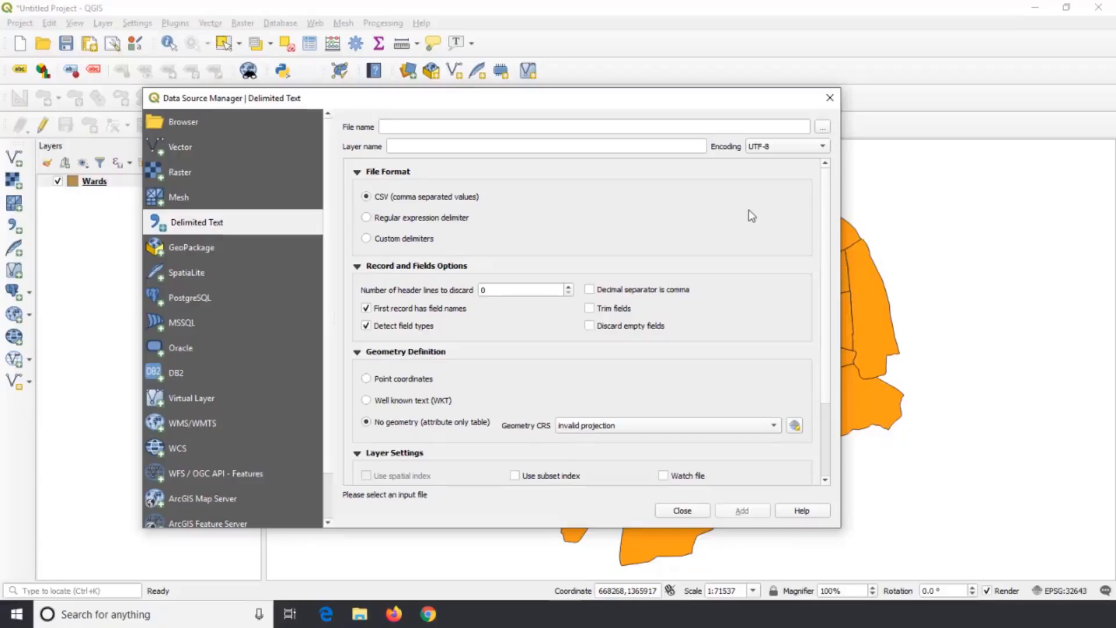
pyautogui.click(823, 127)
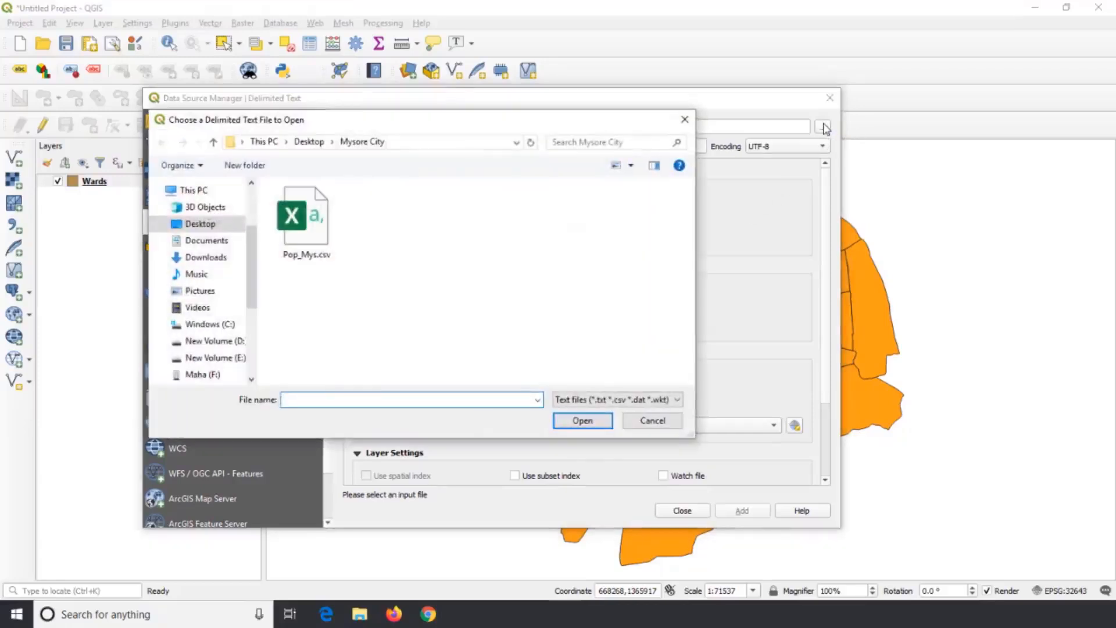
pyautogui.click(317, 227)
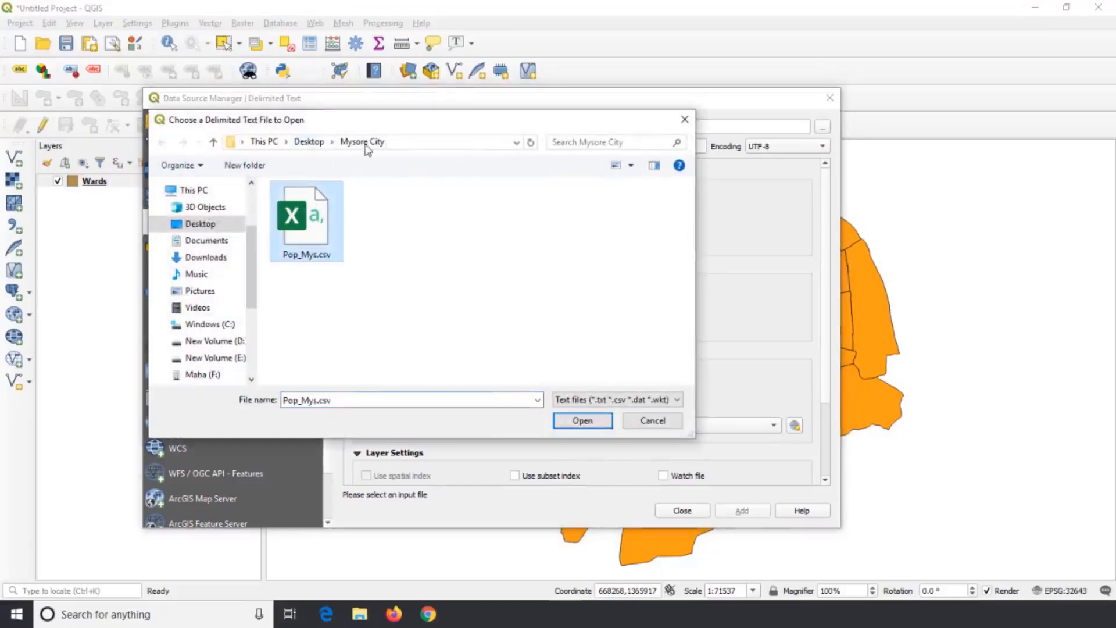
pyautogui.click(582, 420)
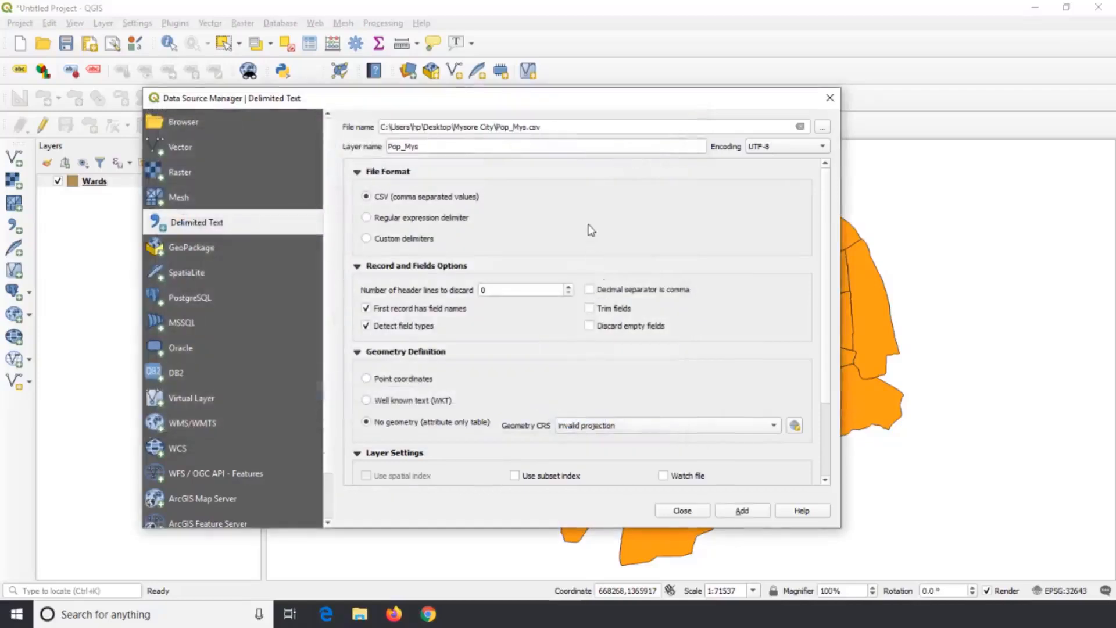
# Review the import options and sample data, and add Pop_Mys as a comma-separated, attribute-only table without geometry.
pyautogui.click(357, 172)
pyautogui.click(357, 172)
pyautogui.scroll(-1, 364, 196)
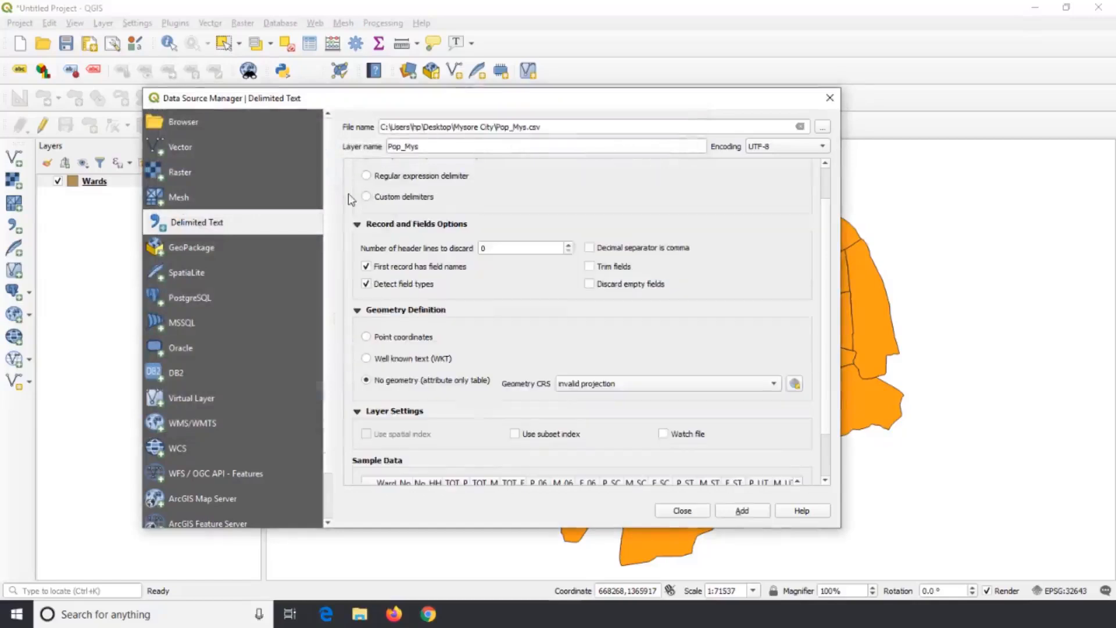
pyautogui.click(357, 227)
pyautogui.click(357, 235)
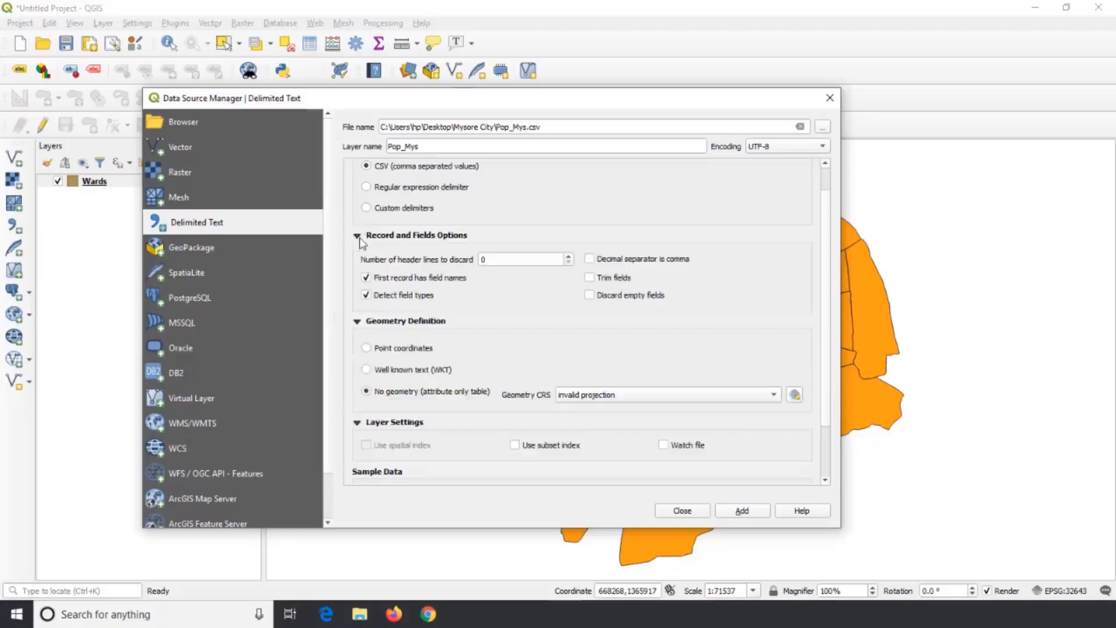
pyautogui.scroll(-1, 427, 291)
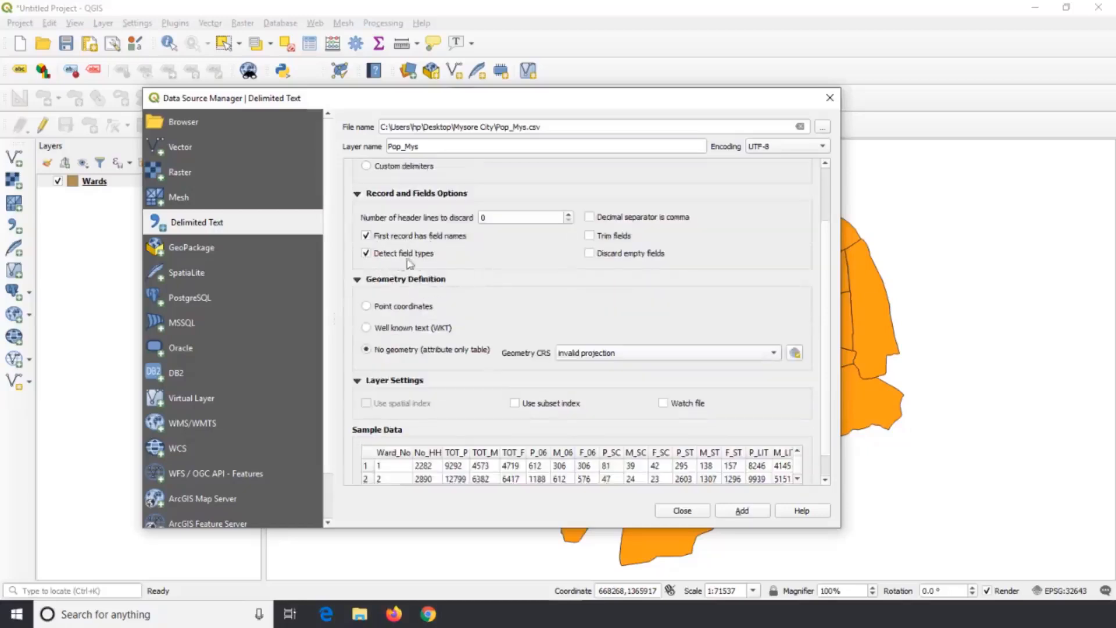
pyautogui.scroll(-1, 429, 263)
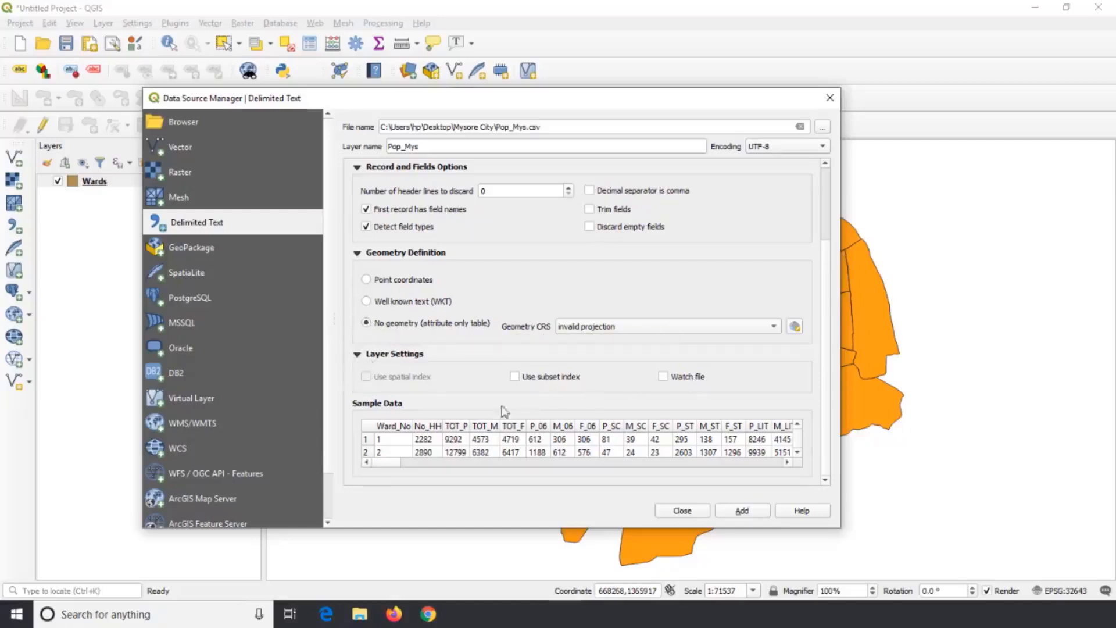
pyautogui.click(400, 440)
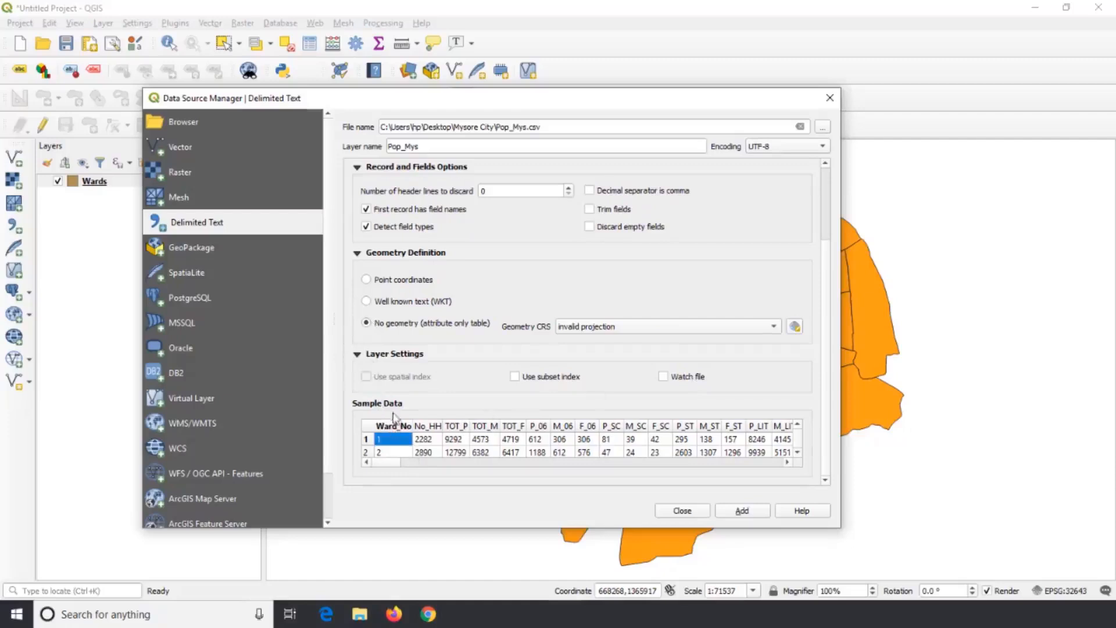
pyautogui.click(427, 439)
pyautogui.click(455, 440)
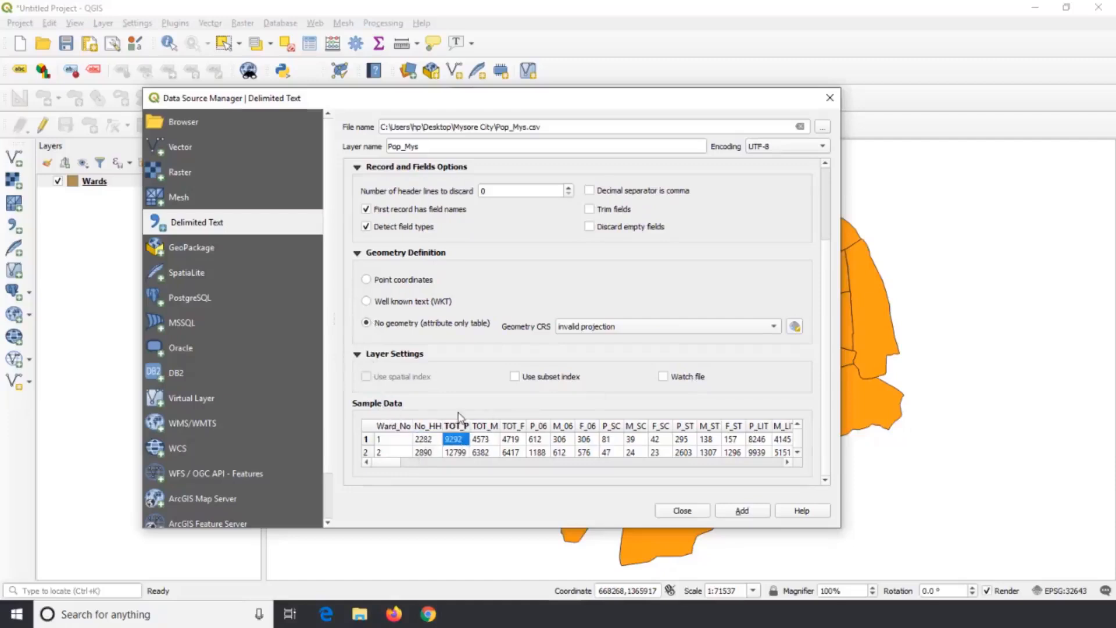
pyautogui.click(742, 512)
pyautogui.click(683, 511)
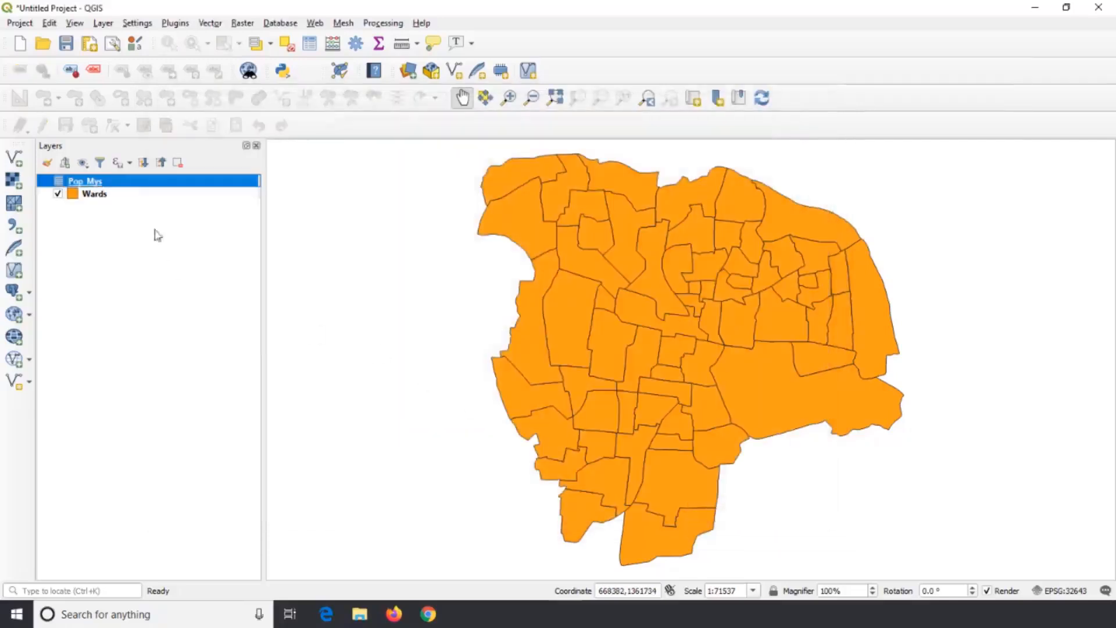
# Join the Pop_Mys table to the Wards layer, using Ward_No as both join field and target field, and check the join's settings.
pyautogui.rightClick(121, 201)
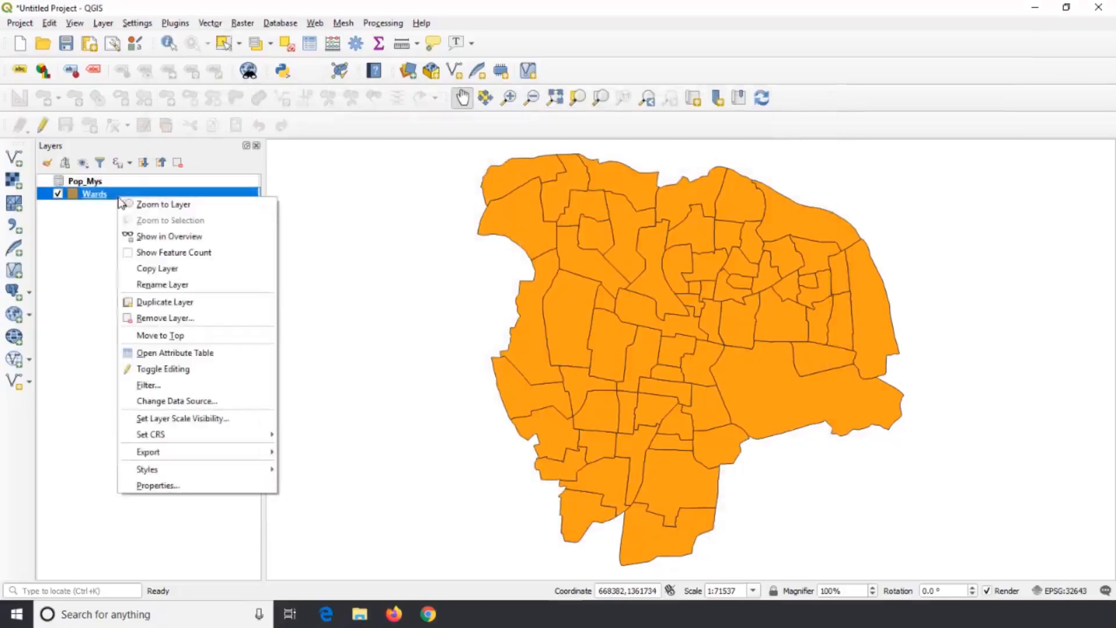
pyautogui.click(198, 486)
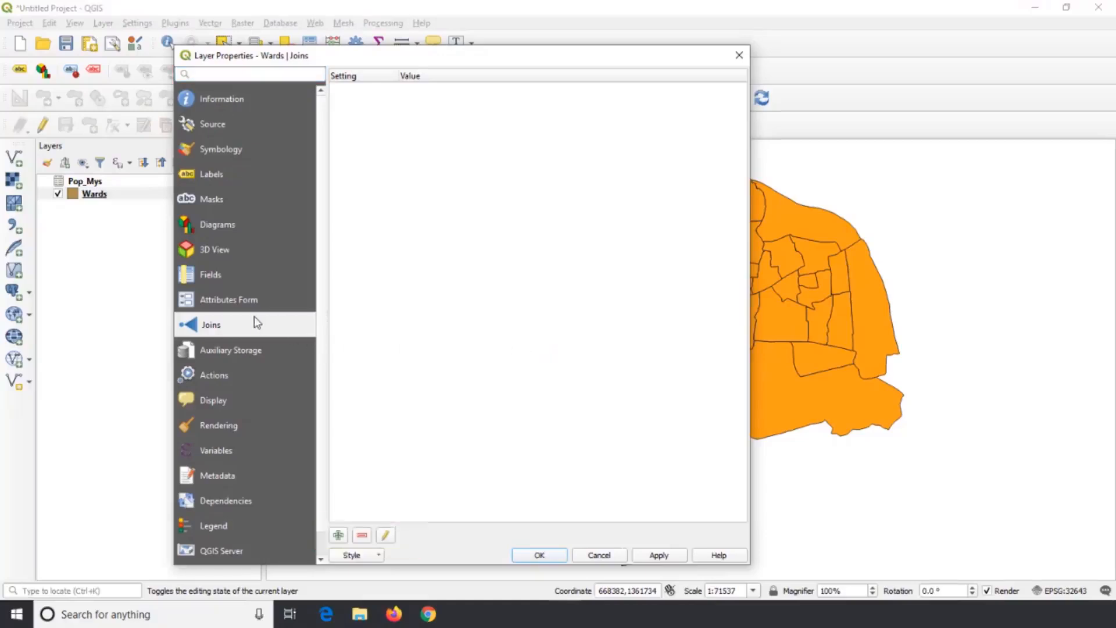
pyautogui.click(336, 535)
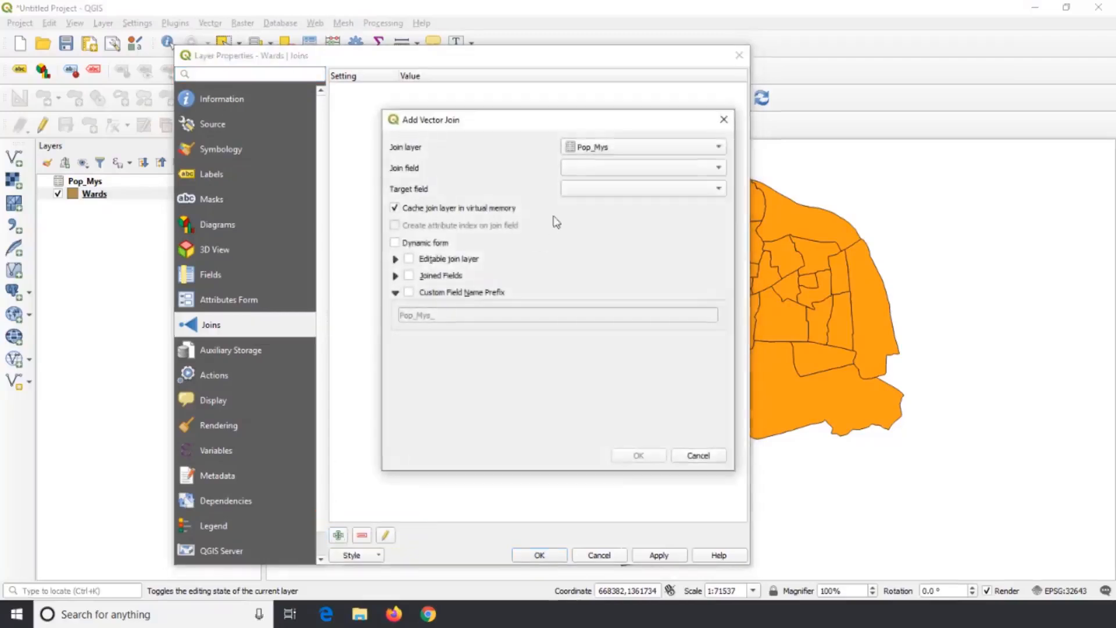
pyautogui.click(617, 150)
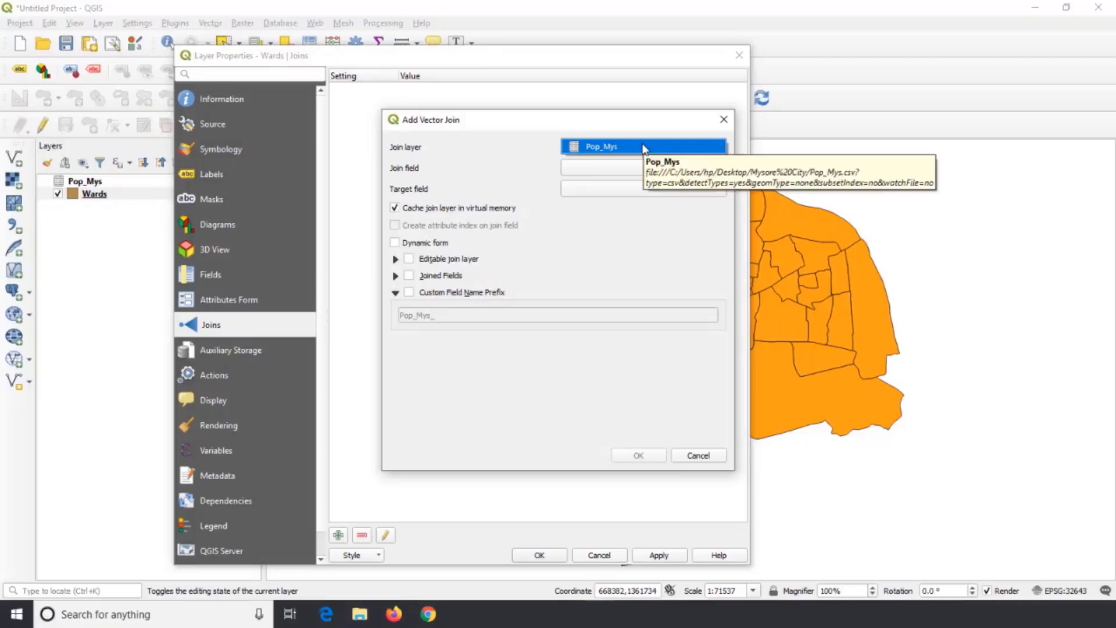
pyautogui.click(617, 151)
pyautogui.click(717, 168)
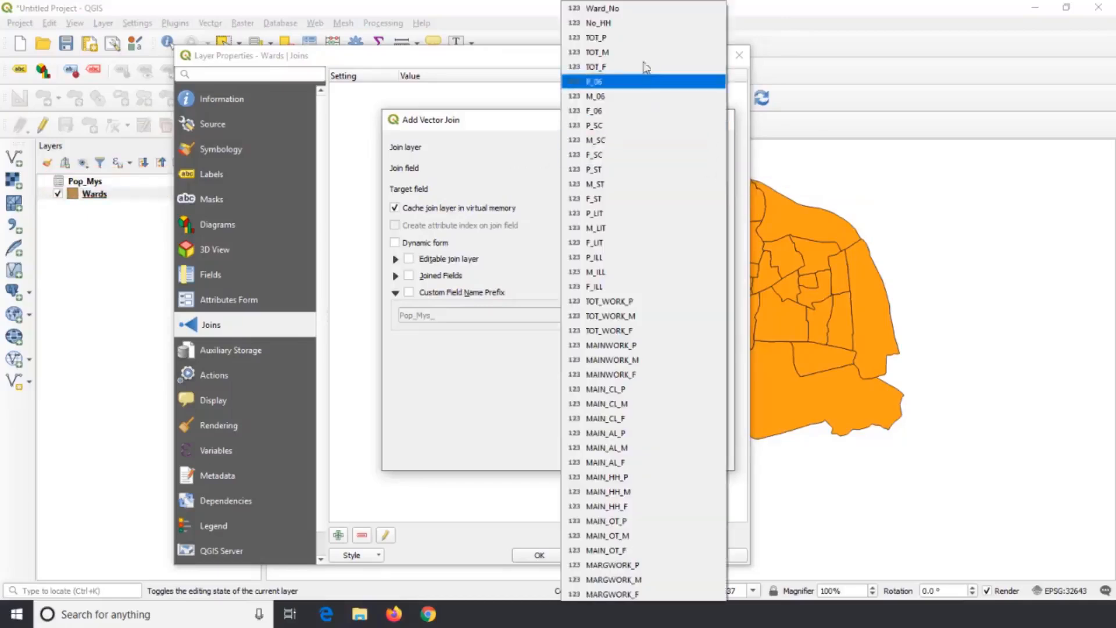
pyautogui.click(636, 12)
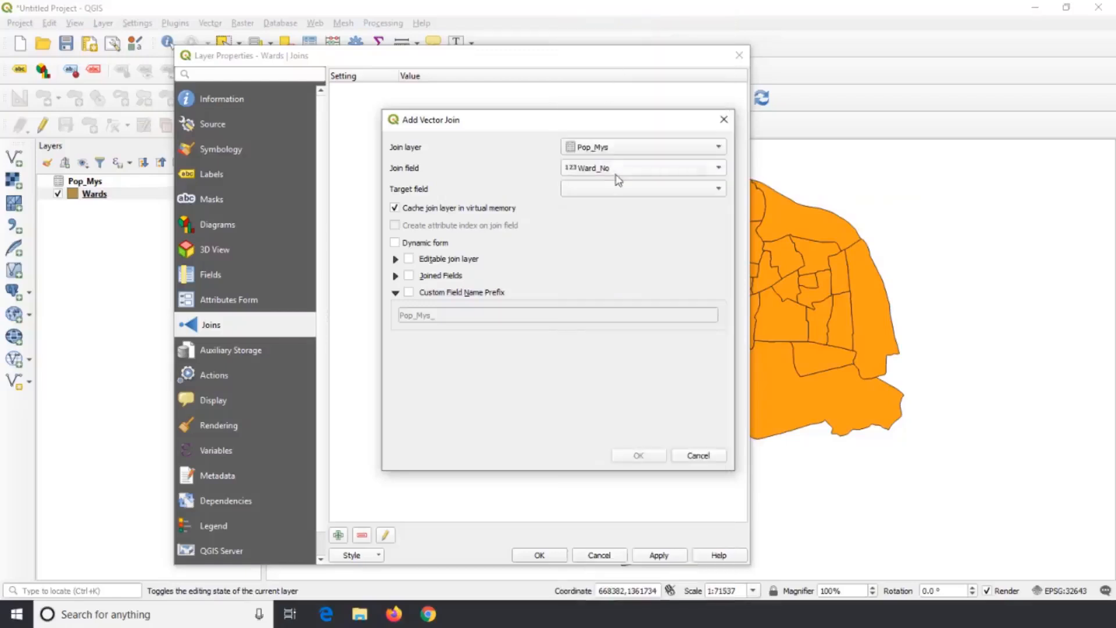
pyautogui.click(691, 192)
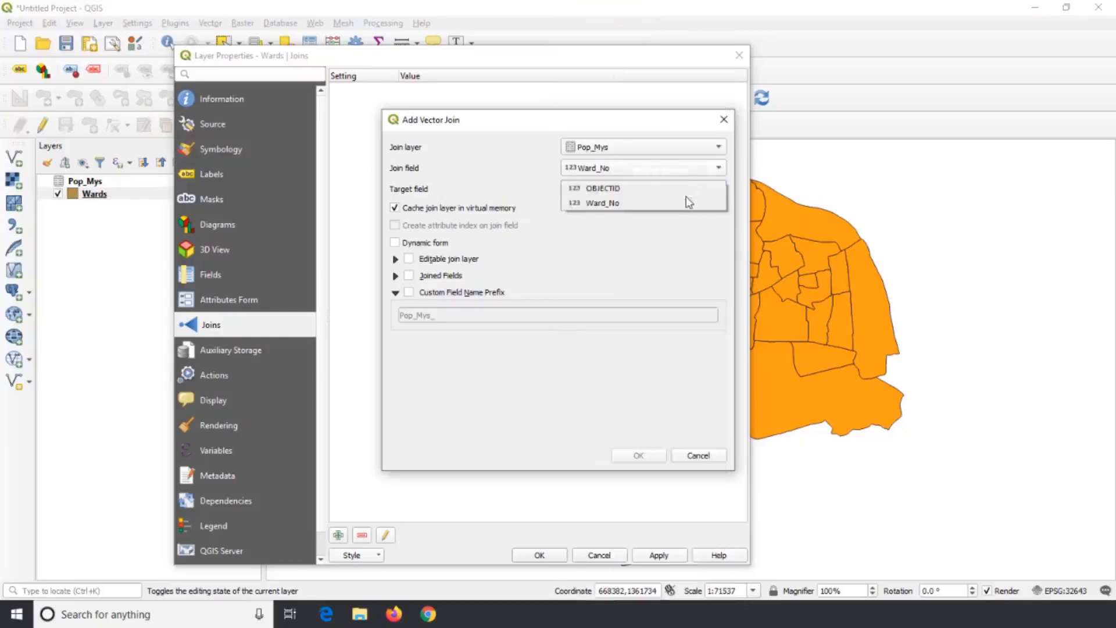
pyautogui.click(670, 204)
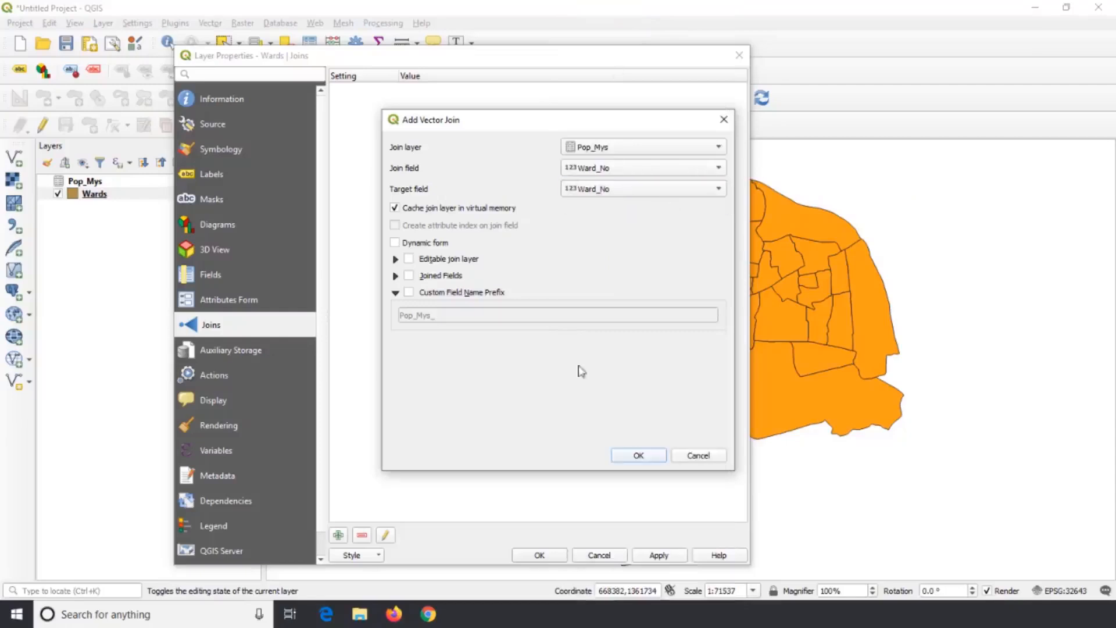
pyautogui.click(639, 455)
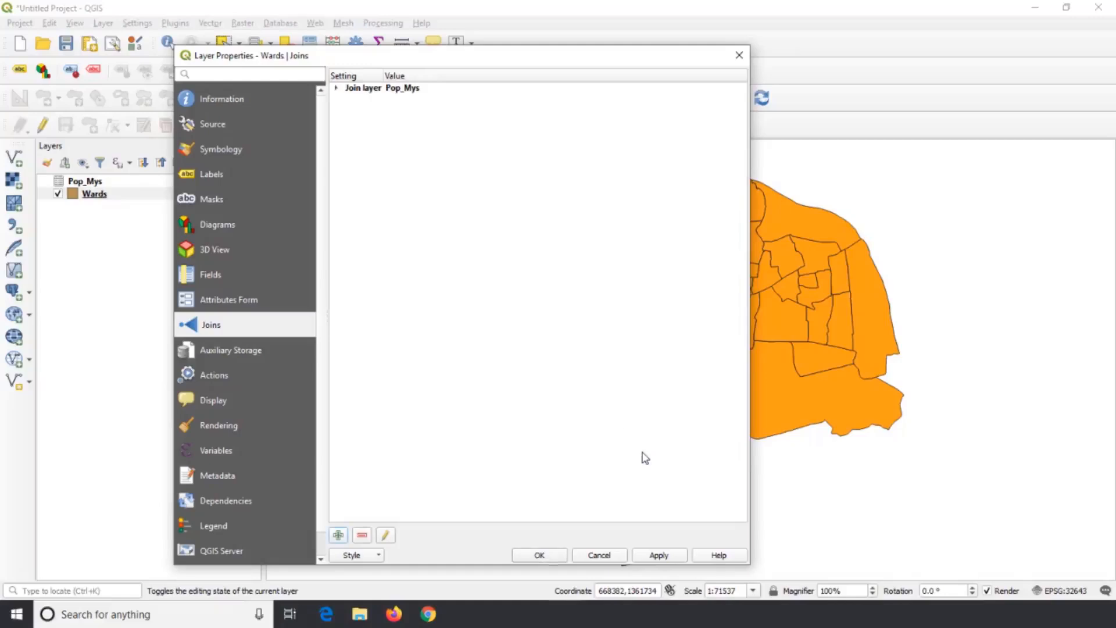
pyautogui.click(336, 88)
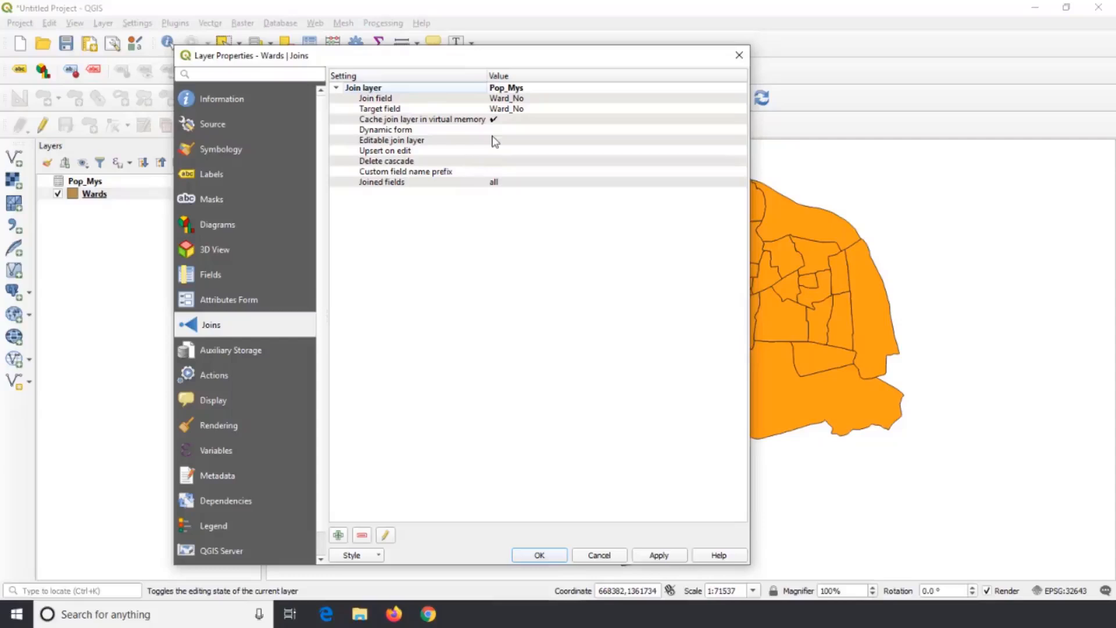
pyautogui.click(539, 555)
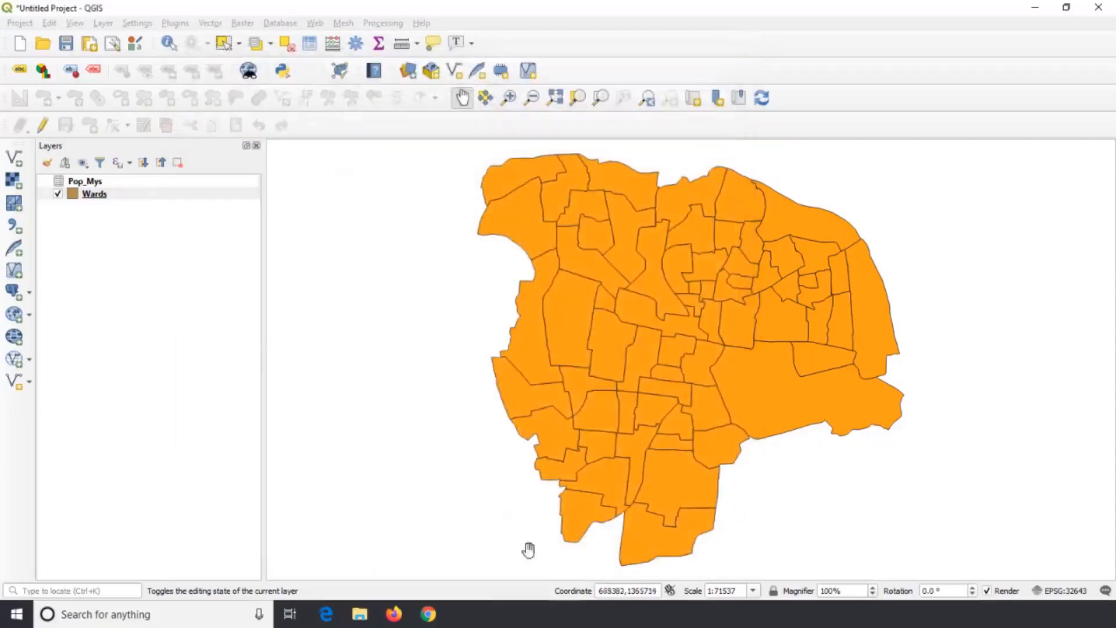
# Examine the joined census columns for all wards in the Wards layer's attribute table.
pyautogui.rightClick(109, 195)
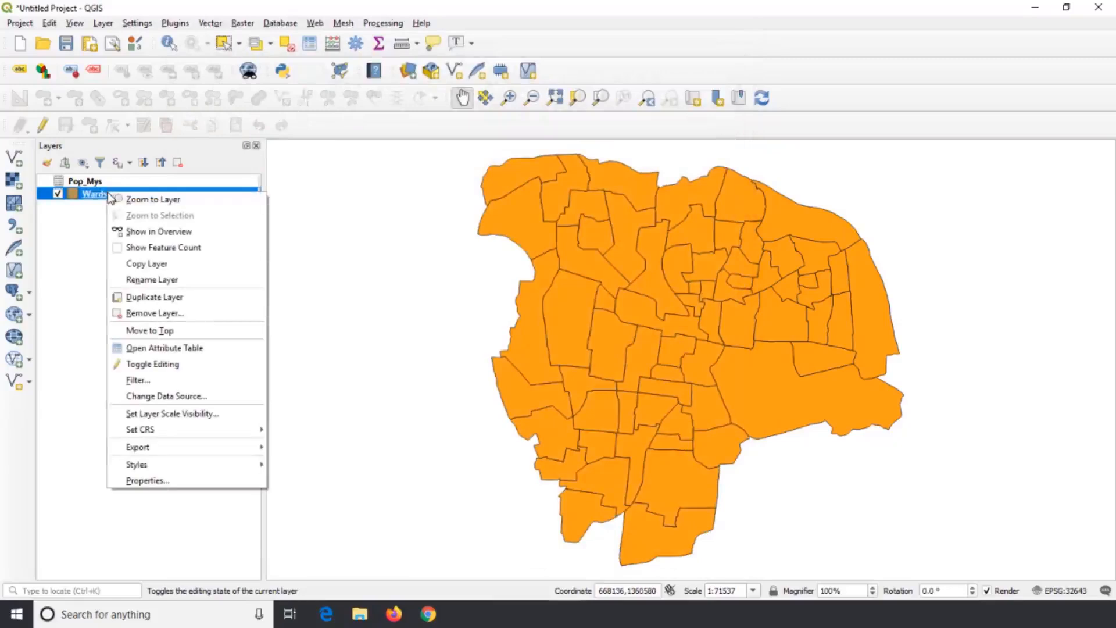
pyautogui.click(190, 349)
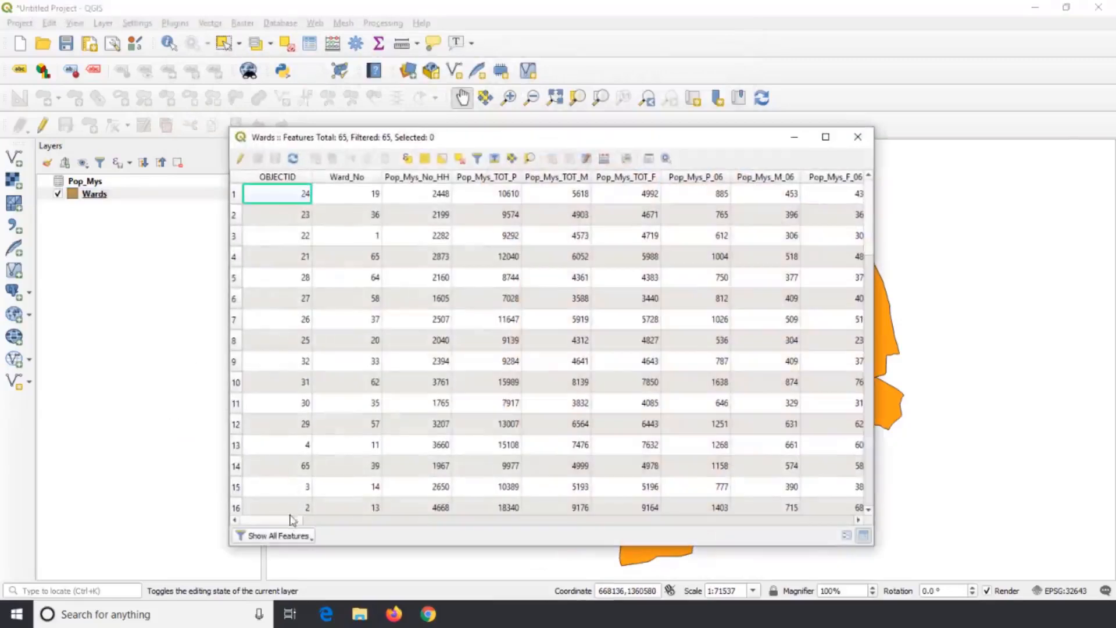
pyautogui.moveTo(291, 521); pyautogui.dragTo(252, 505)
pyautogui.scroll(-16, 312, 254)
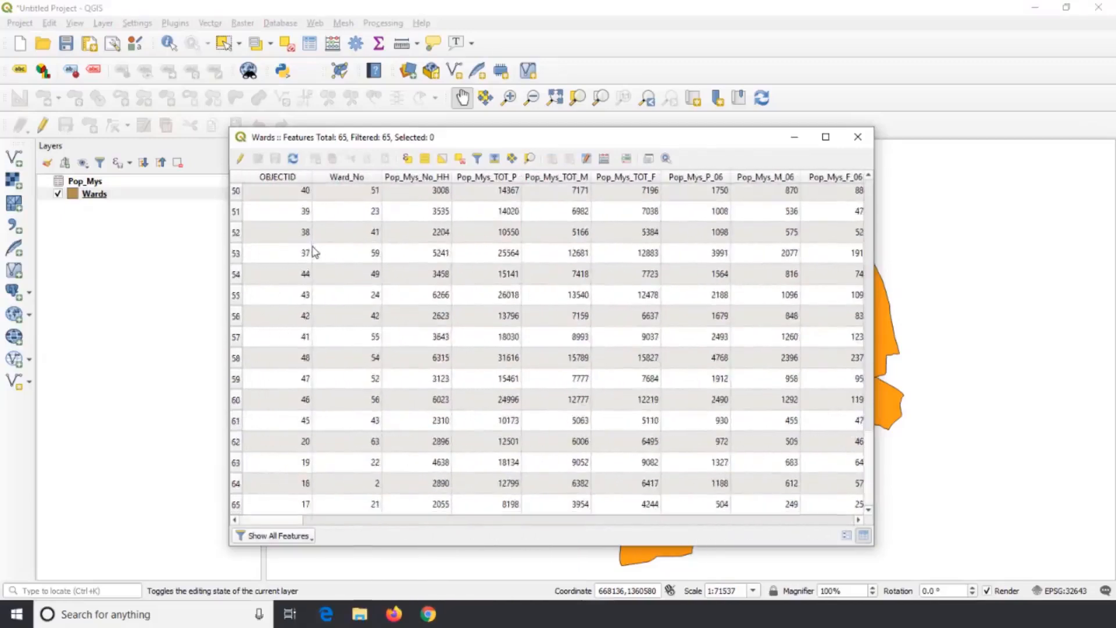
# Return to the first rows of the Wards attribute table and close it.
pyautogui.scroll(16, 312, 253)
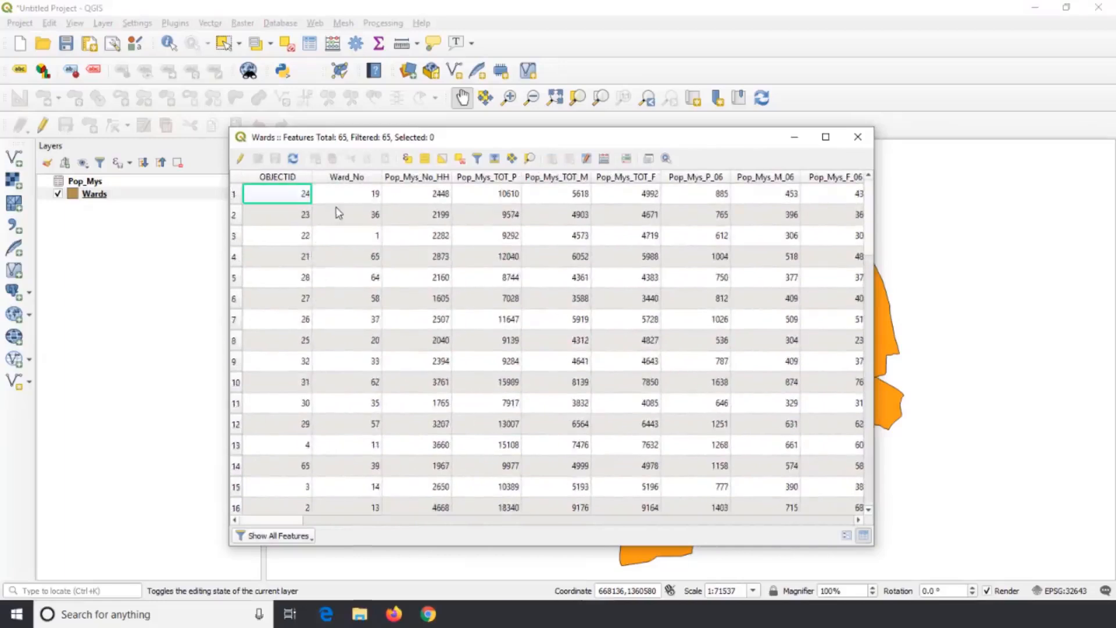
pyautogui.click(856, 138)
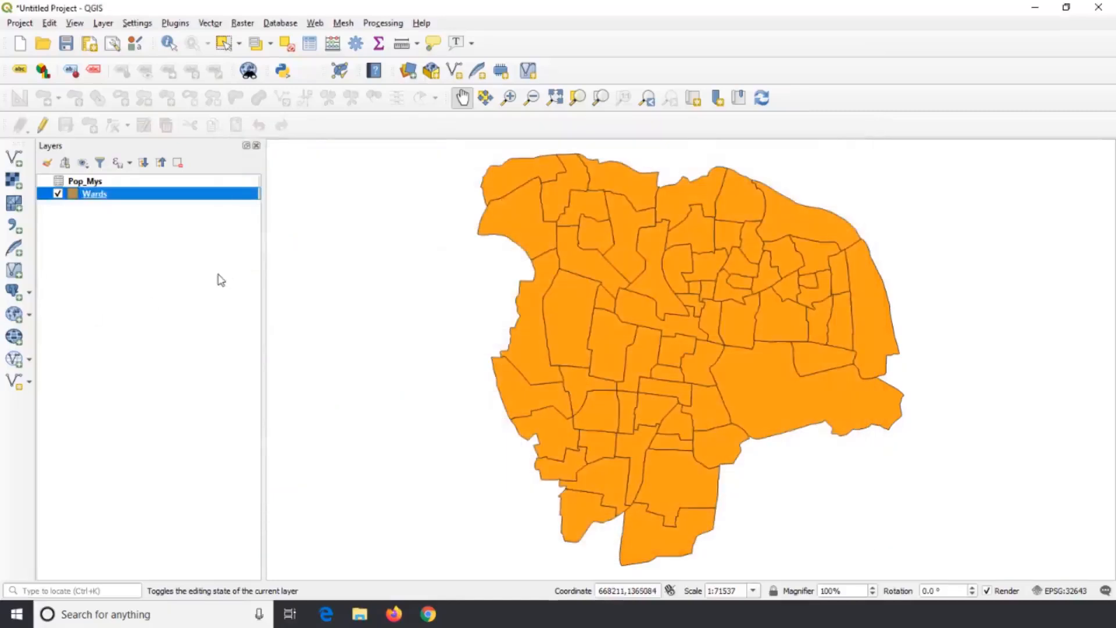
# Start exporting all features of the Wards layer in ESRI Shapefile format.
pyautogui.rightClick(124, 197)
pyautogui.click(73, 267)
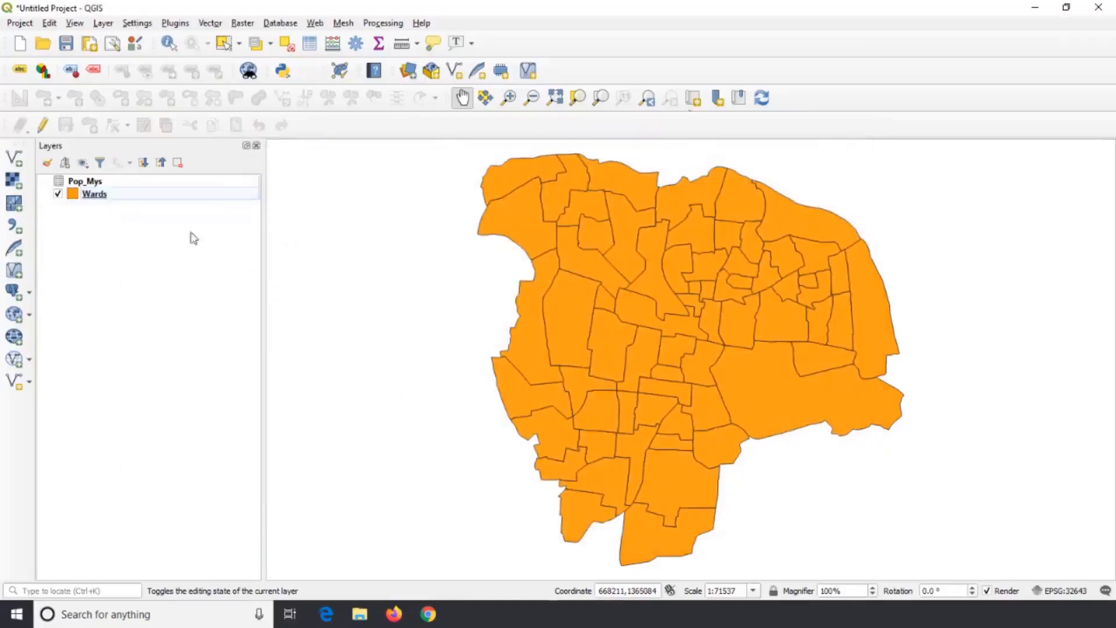
pyautogui.click(101, 200)
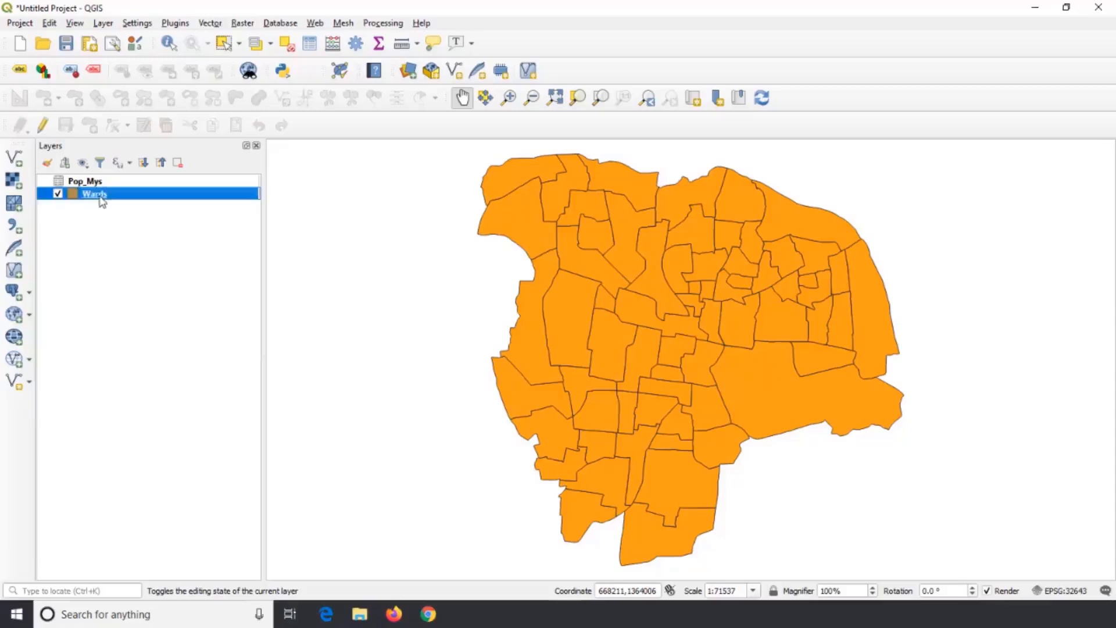
pyautogui.rightClick(102, 201)
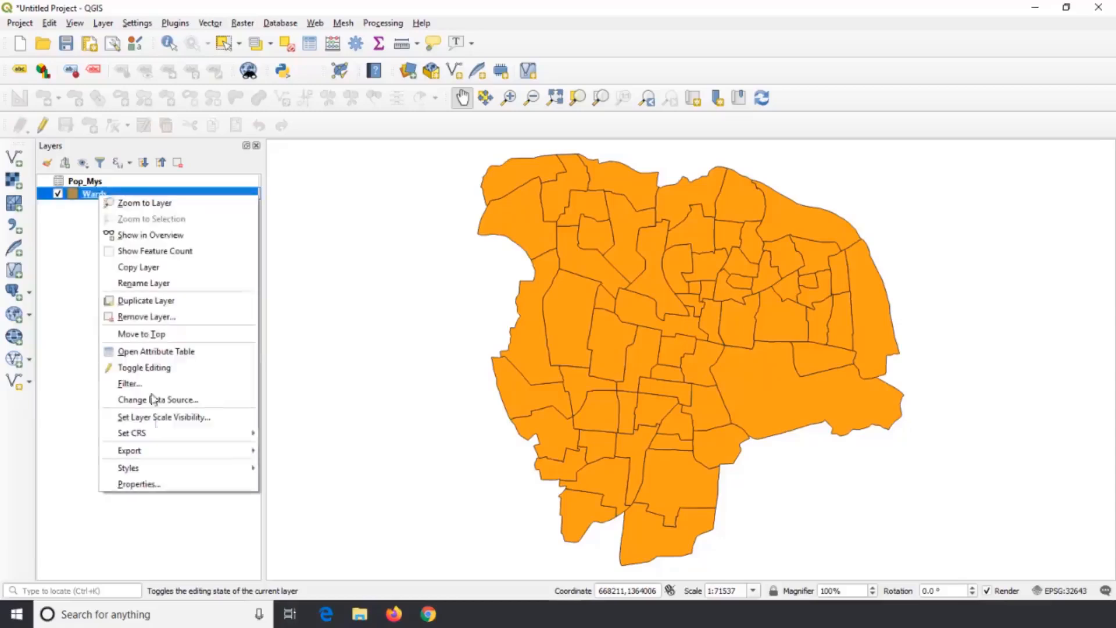
pyautogui.moveTo(160, 454)
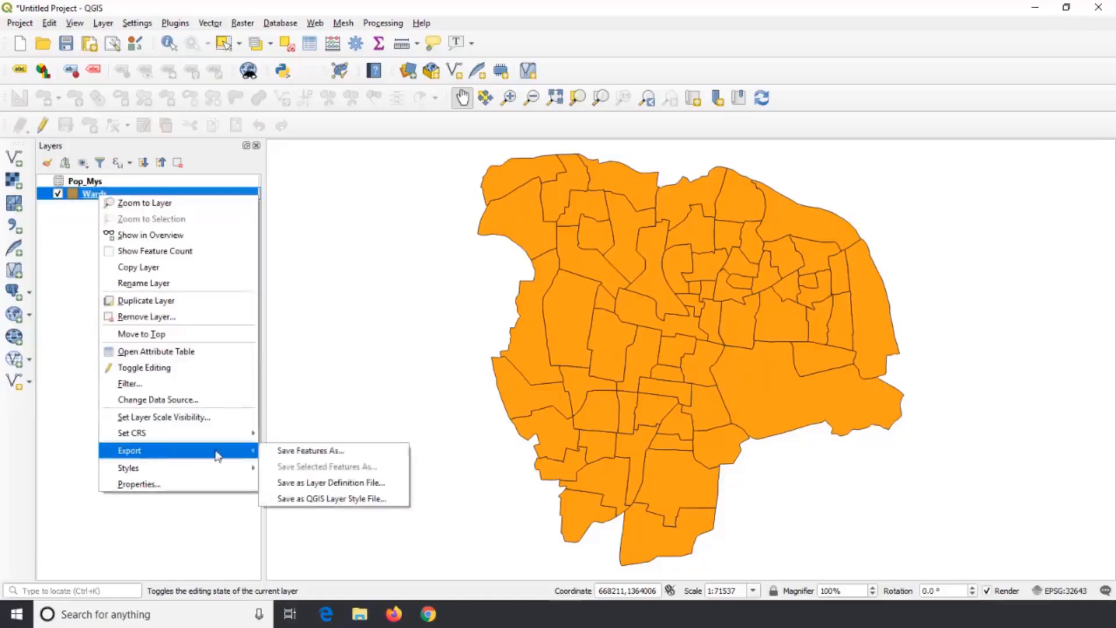
pyautogui.click(351, 454)
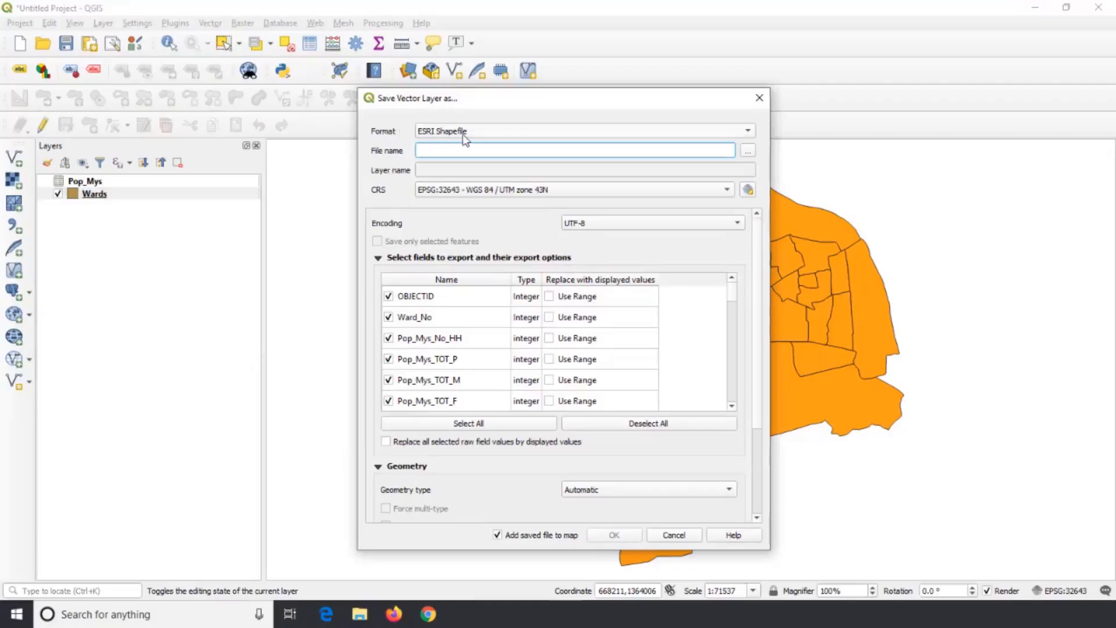
pyautogui.click(749, 131)
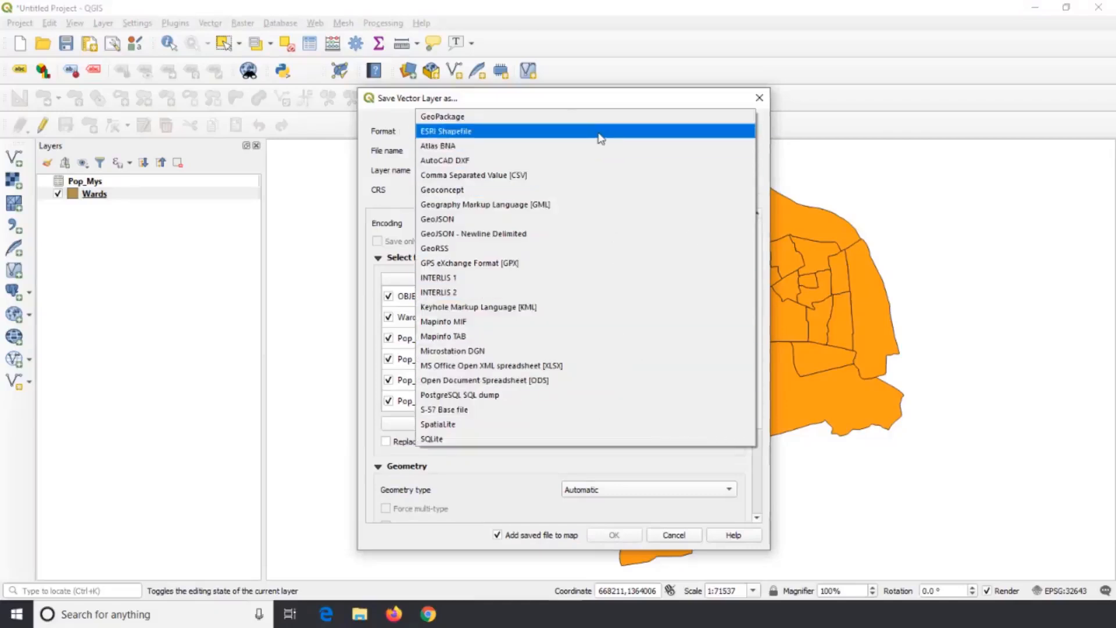
pyautogui.click(601, 139)
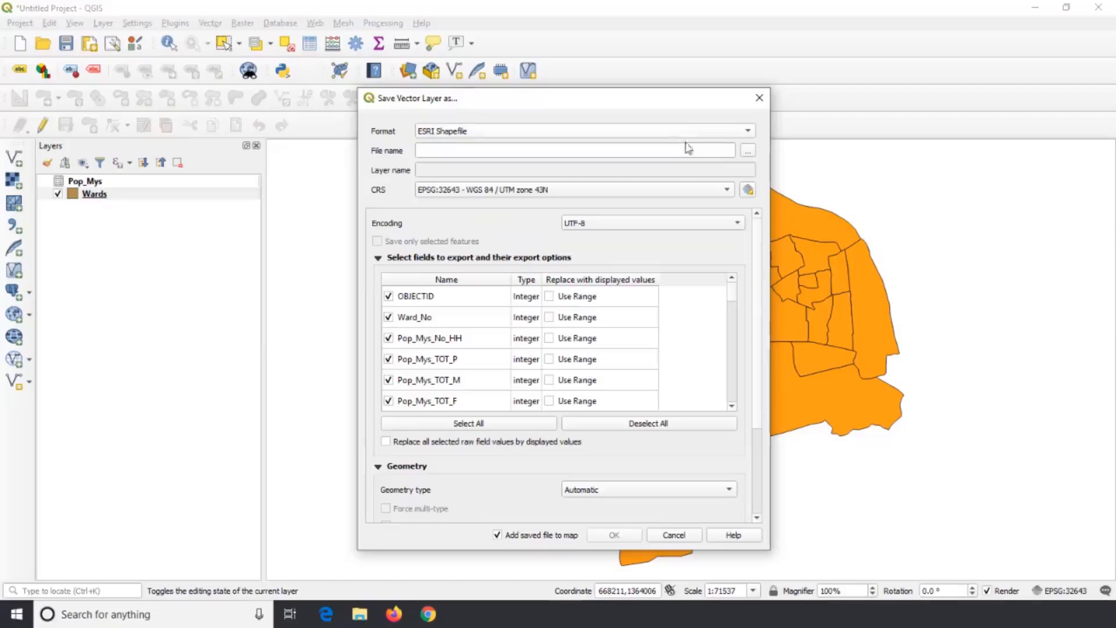
# Name the output Mys_Pop_Data in the Mysore City folder and export it with all fields, adding the saved file to the map.
pyautogui.click(748, 152)
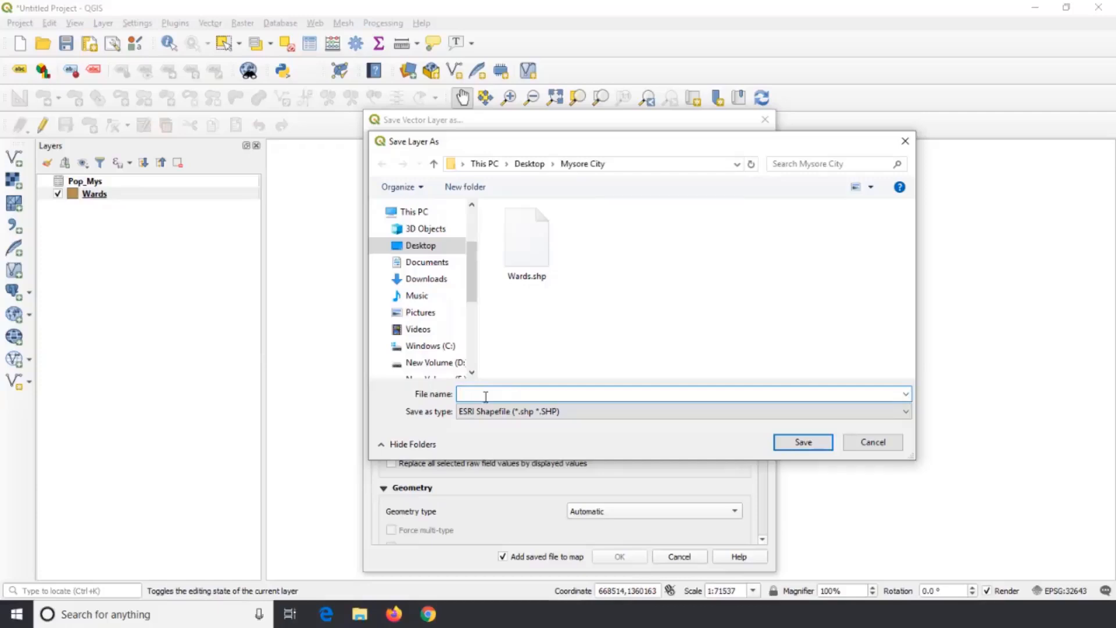
pyautogui.write('Mys_pop_Data')
pyautogui.click(486, 393)
pyautogui.press('BackSpace')
pyautogui.write('P')
pyautogui.click(801, 443)
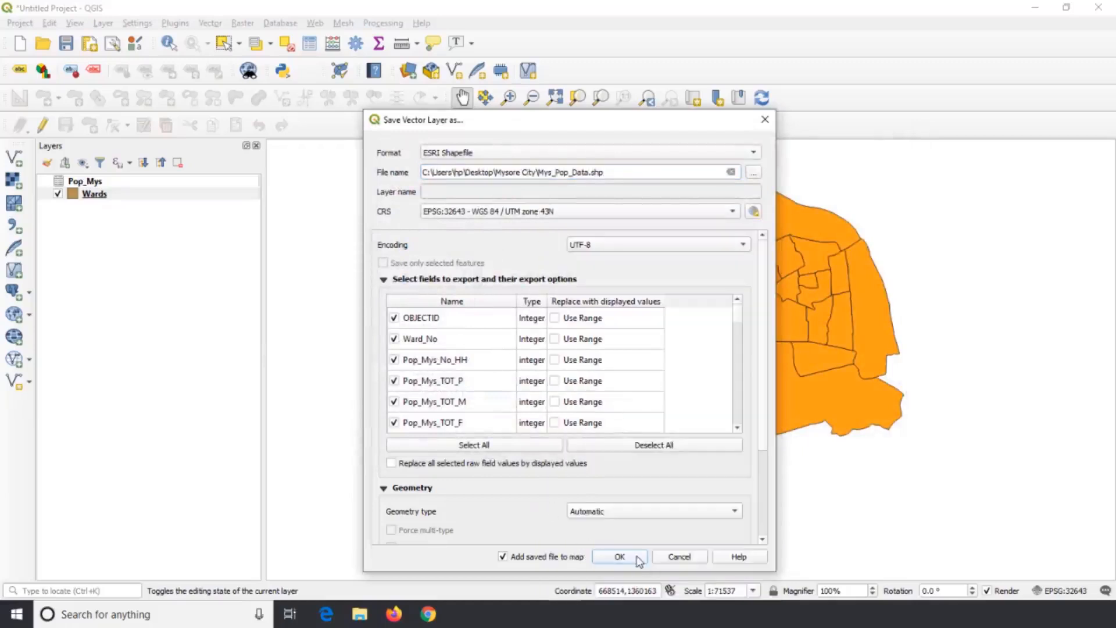
pyautogui.click(620, 557)
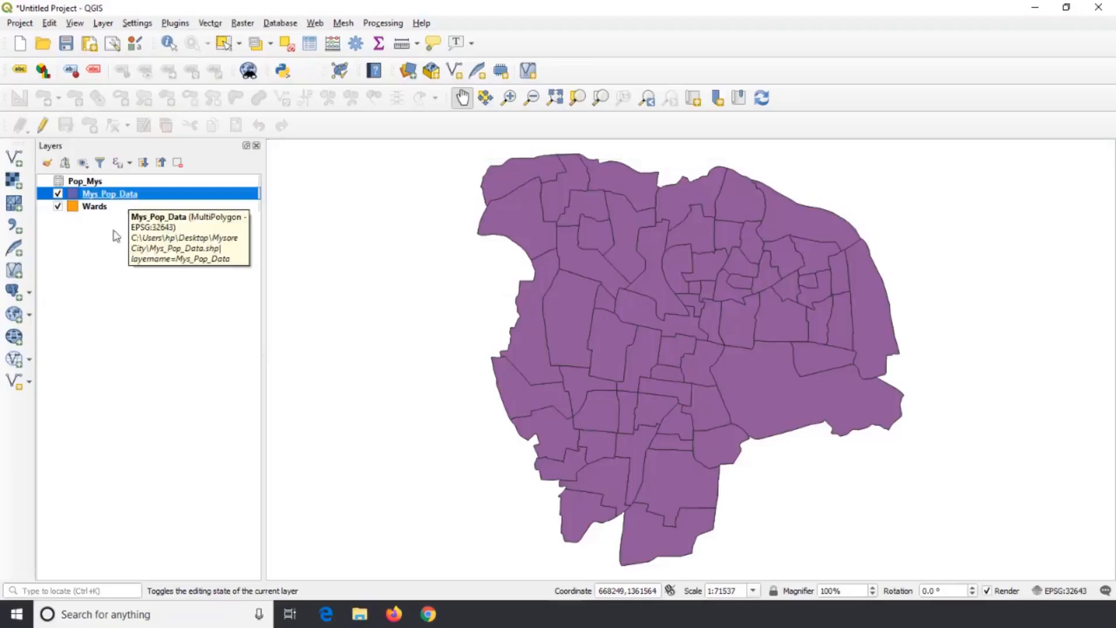
# Examine the census columns in the Mys_Pop_Data layer's attribute table and close it.
pyautogui.rightClick(112, 200)
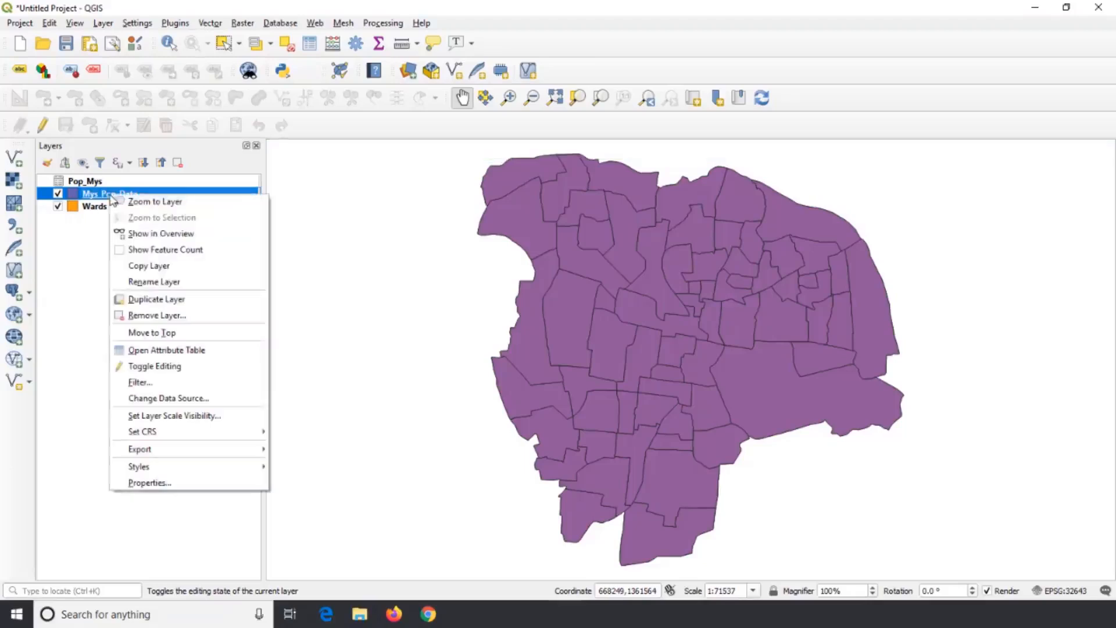
pyautogui.click(186, 351)
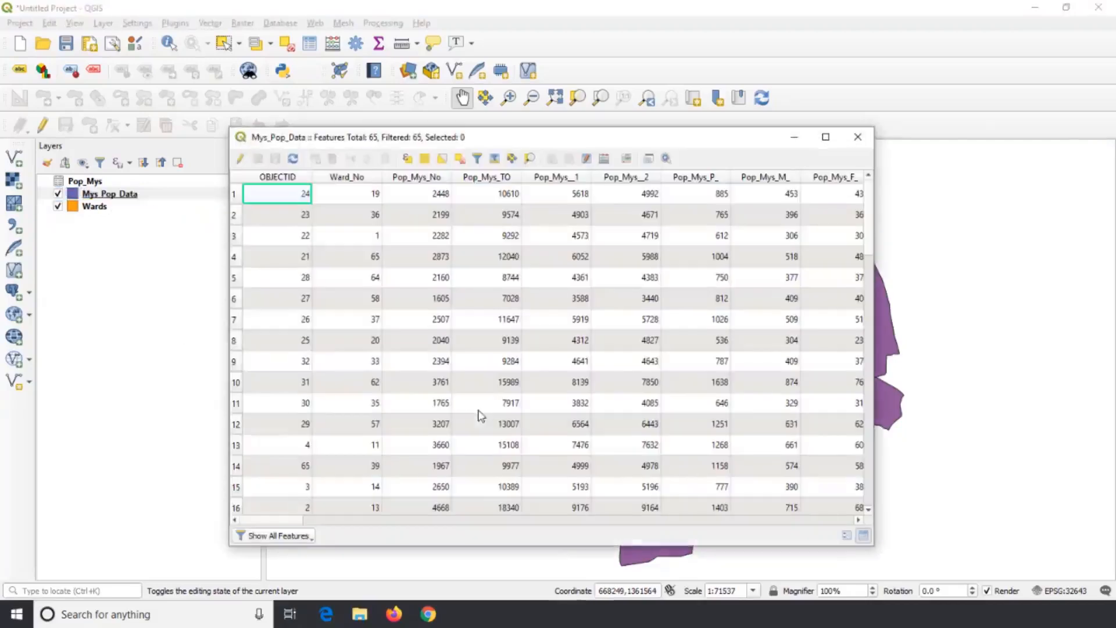
pyautogui.moveTo(337, 521); pyautogui.dragTo(266, 532)
pyautogui.click(858, 137)
# Remove the Wards layer and the Pop_Mys table from the project.
pyautogui.click(108, 211)
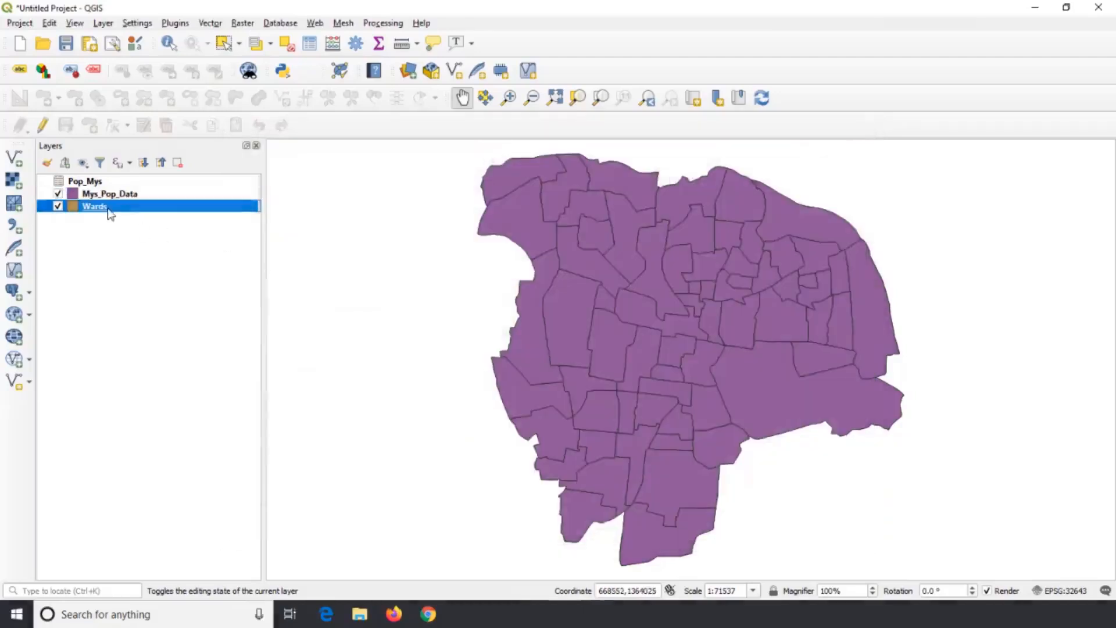
pyautogui.rightClick(108, 210)
pyautogui.click(170, 330)
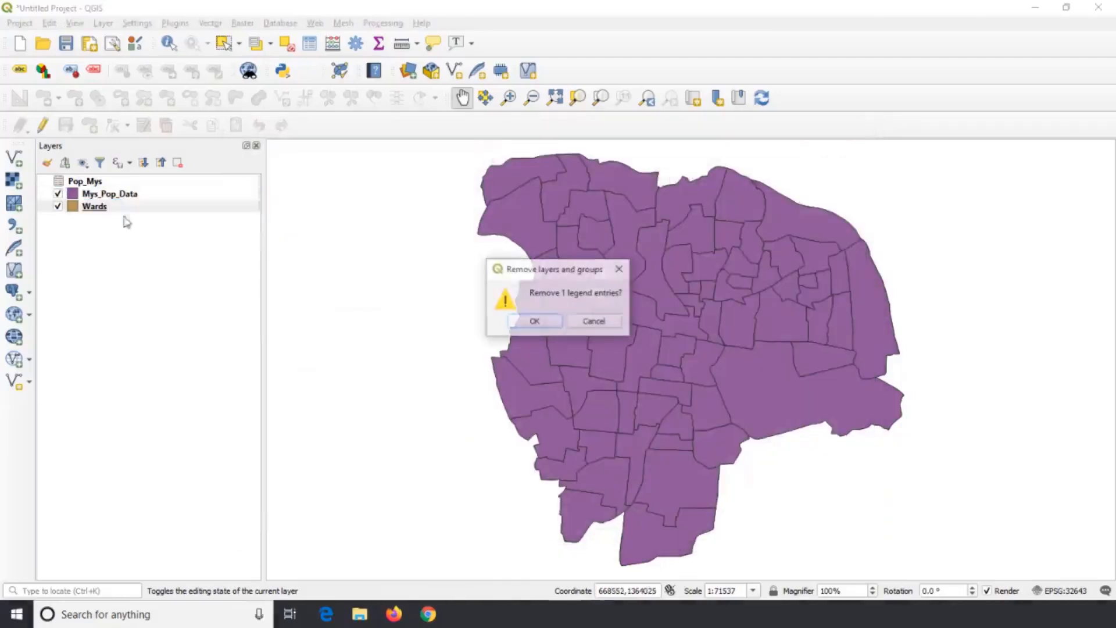
pyautogui.click(530, 321)
pyautogui.click(109, 184)
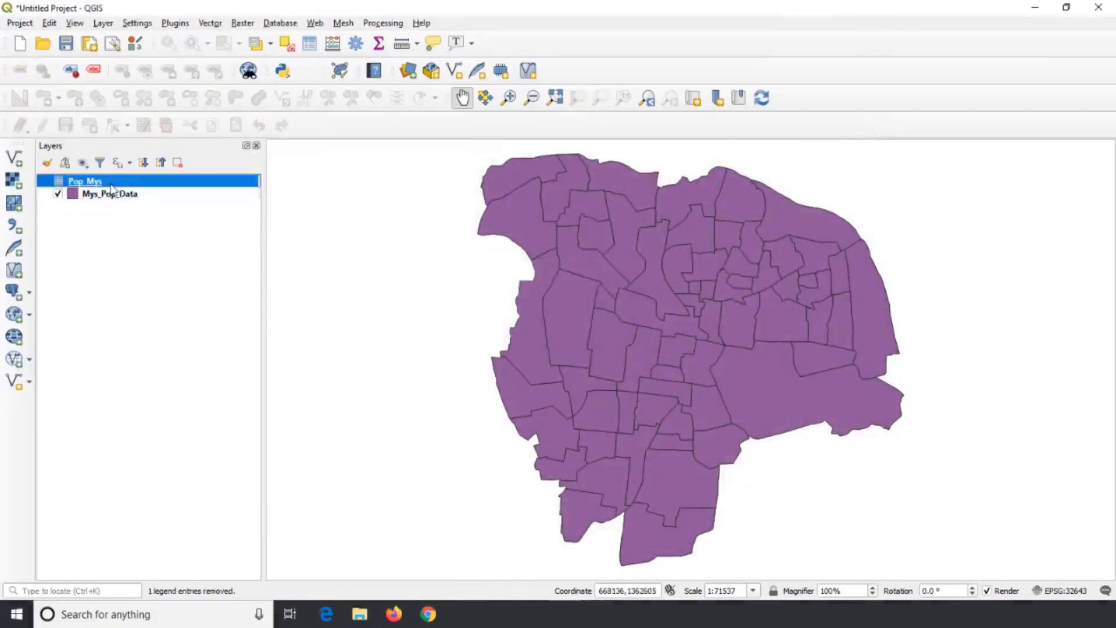
pyautogui.rightClick(109, 184)
pyautogui.click(158, 257)
pyautogui.click(534, 322)
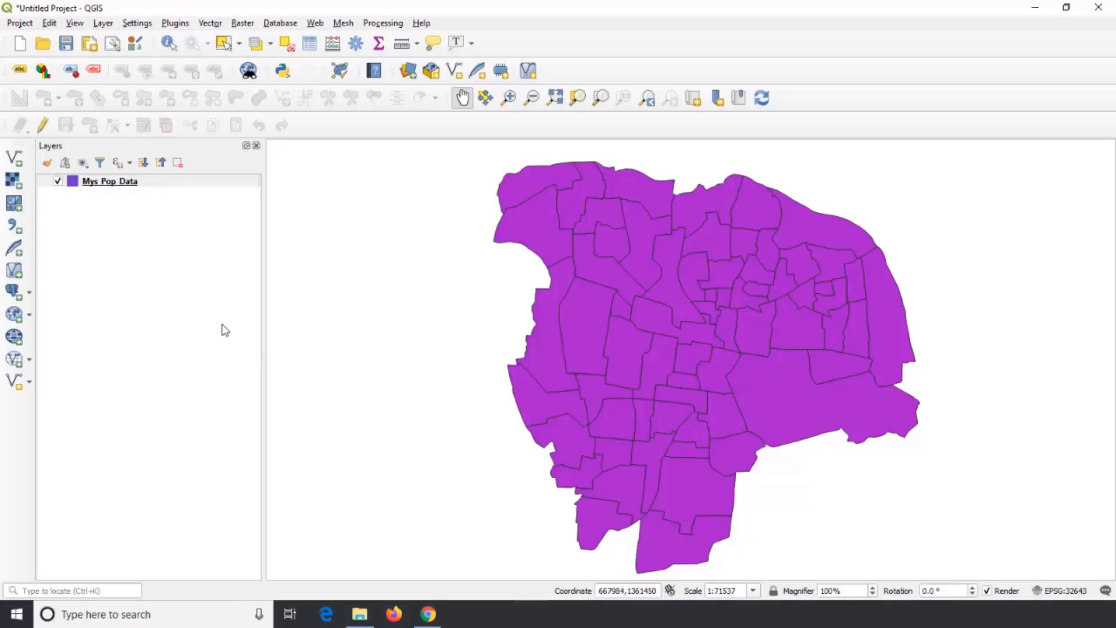
# Open the Mys_Pop_Data layer's symbology settings and apply the No symbols style.
pyautogui.rightClick(133, 182)
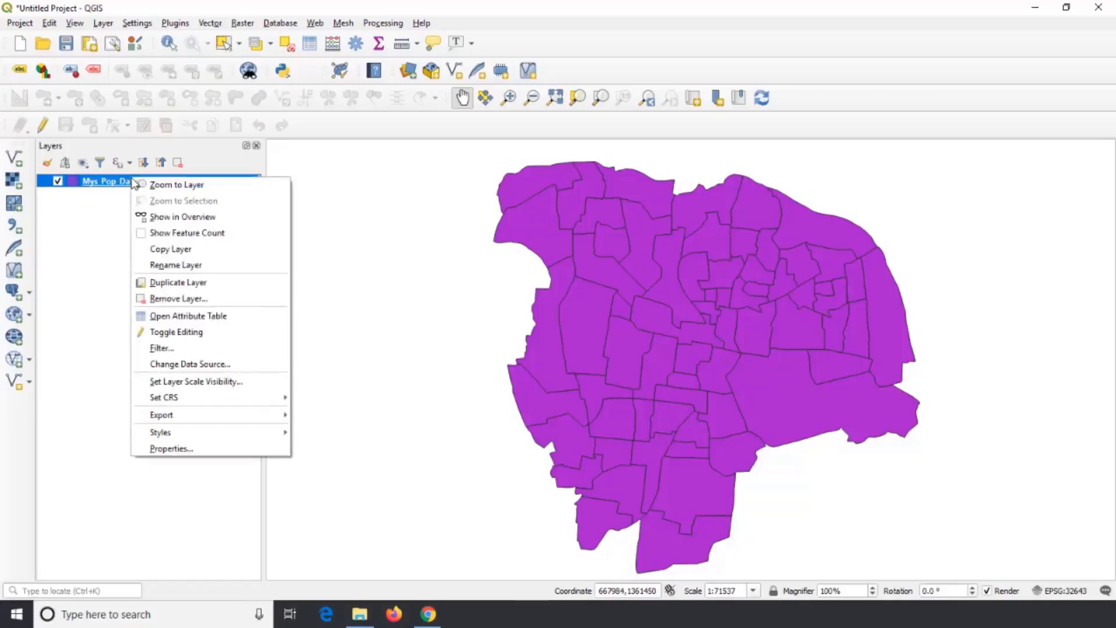
pyautogui.click(189, 449)
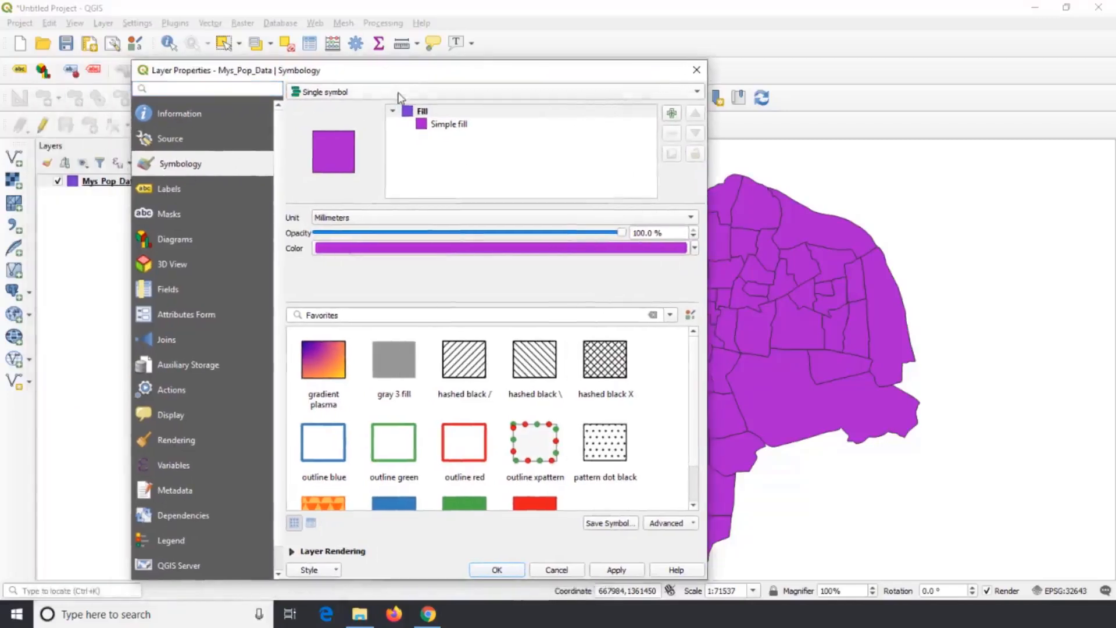
pyautogui.moveTo(416, 77); pyautogui.dragTo(340, 65)
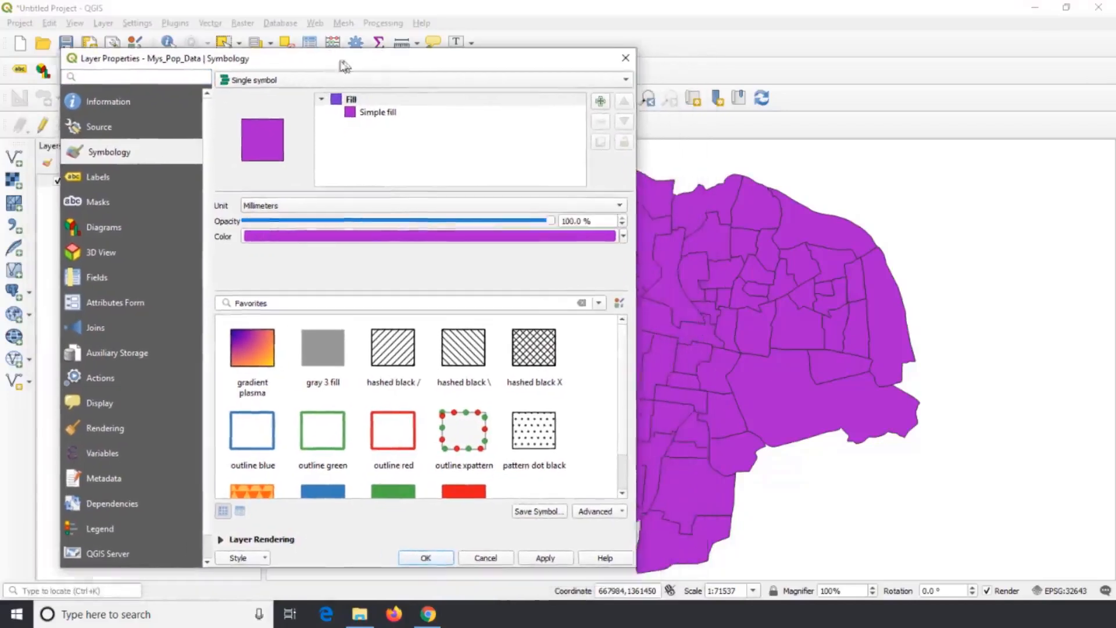
pyautogui.click(620, 81)
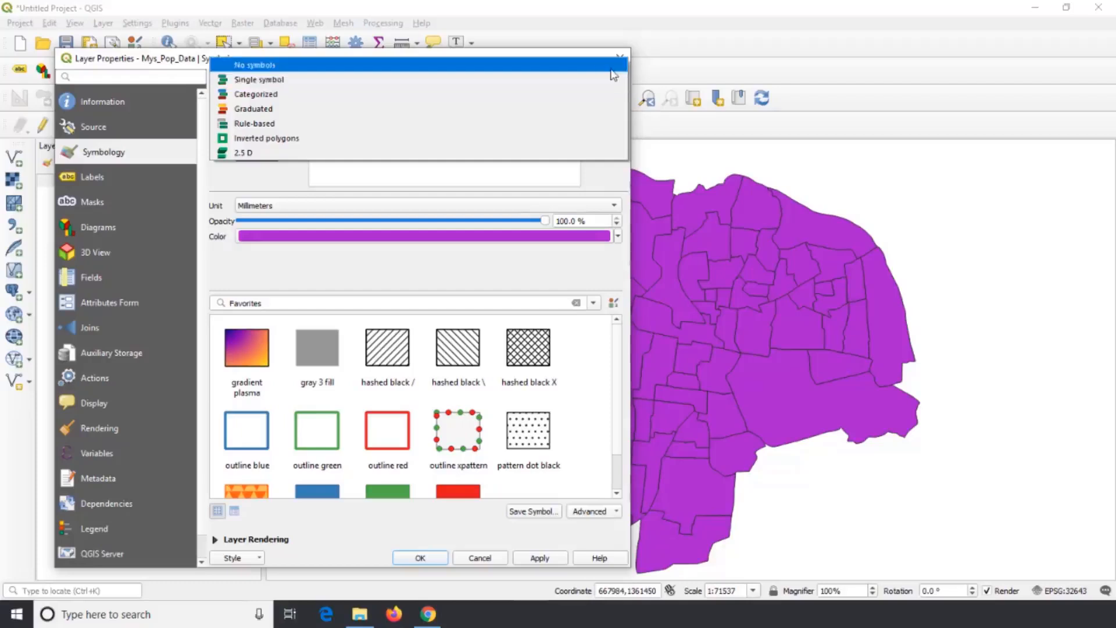
pyautogui.click(613, 65)
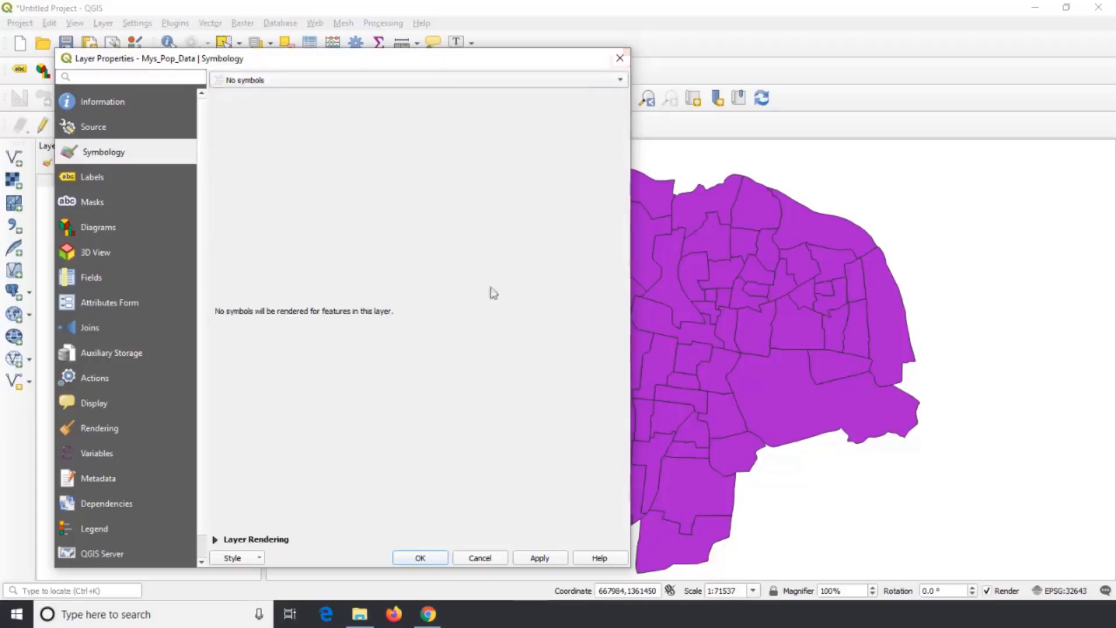
pyautogui.click(538, 558)
pyautogui.moveTo(577, 69); pyautogui.dragTo(559, 45)
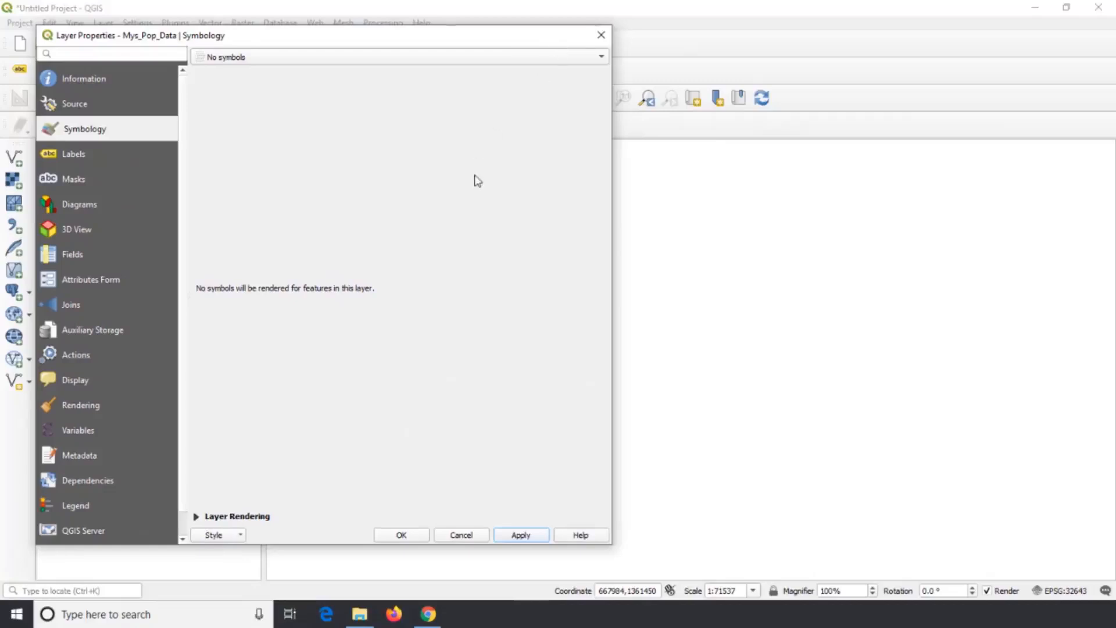
# Apply the Single symbol style with a simple fill to the Mys_Pop_Data layer.
pyautogui.click(597, 60)
pyautogui.click(447, 78)
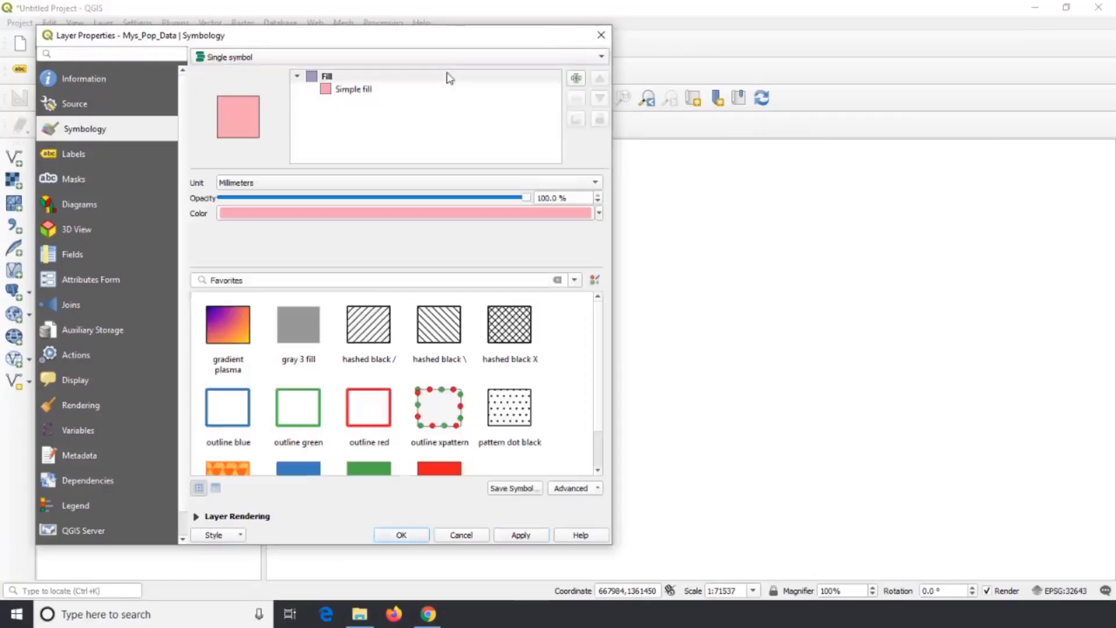
pyautogui.click(511, 535)
pyautogui.moveTo(565, 37); pyautogui.dragTo(521, 34)
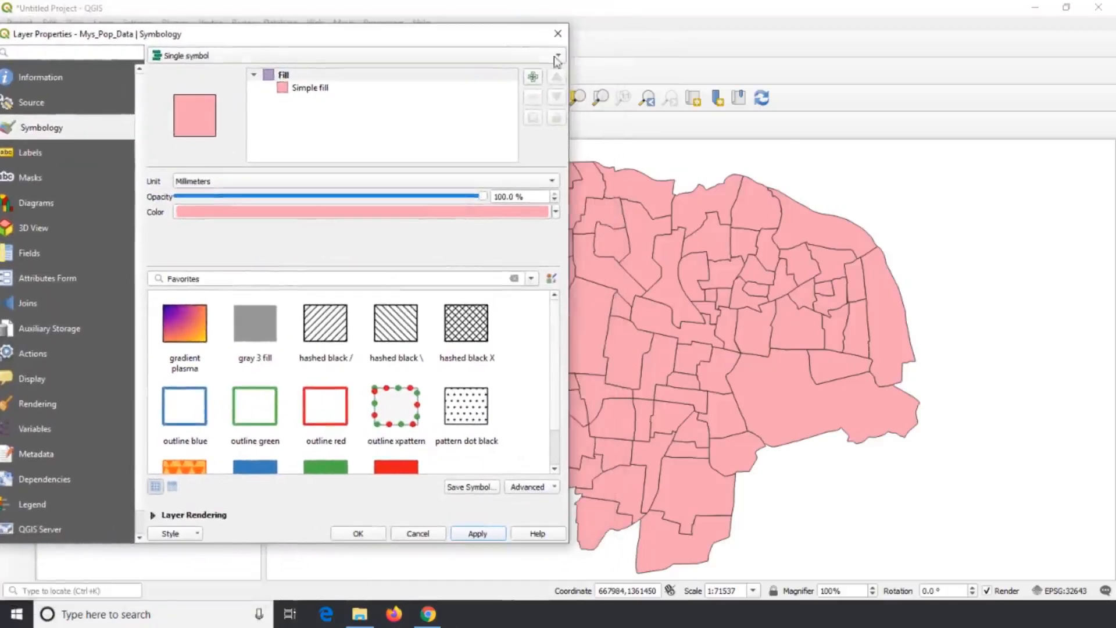
# Apply Categorized symbology to Mys_Pop_Data, classified by Ward_No with random colors.
pyautogui.click(551, 61)
pyautogui.click(378, 70)
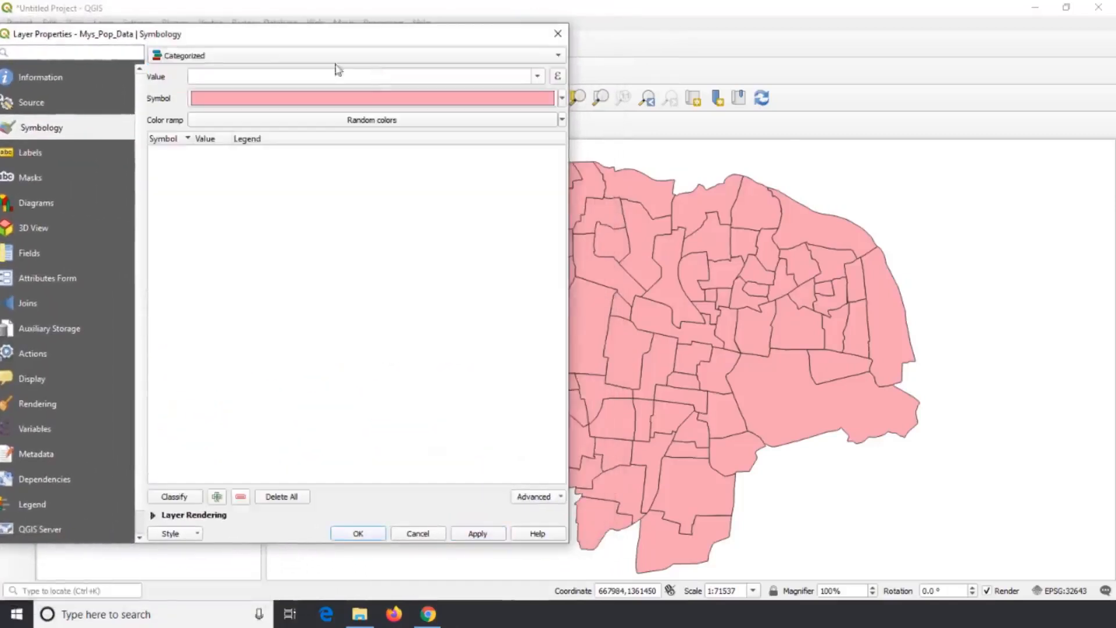
pyautogui.click(537, 76)
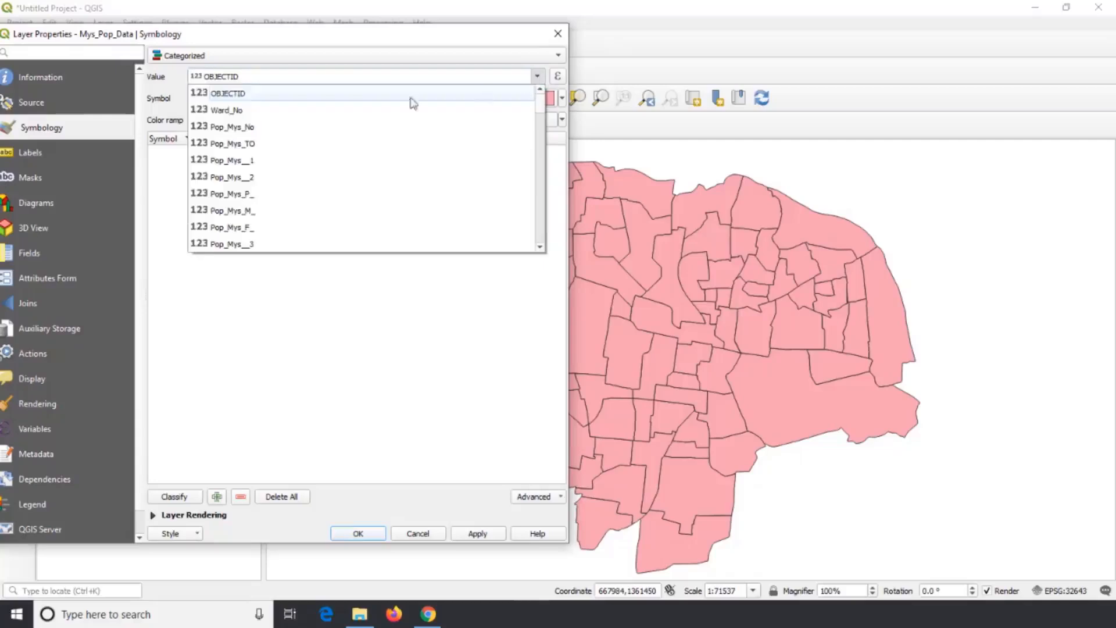
pyautogui.click(395, 110)
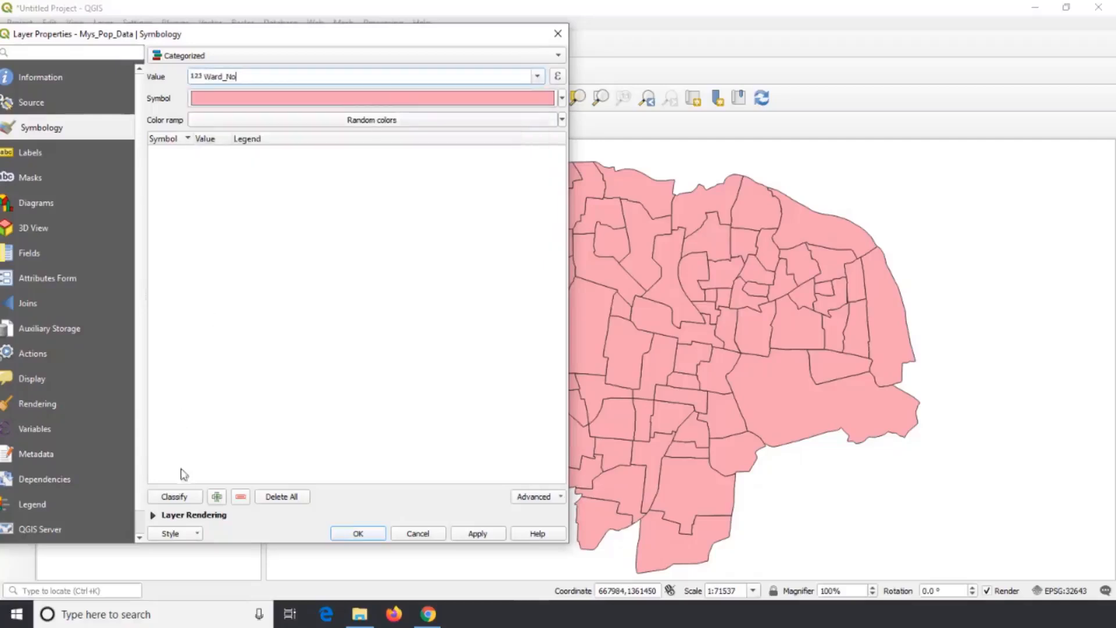
pyautogui.click(187, 495)
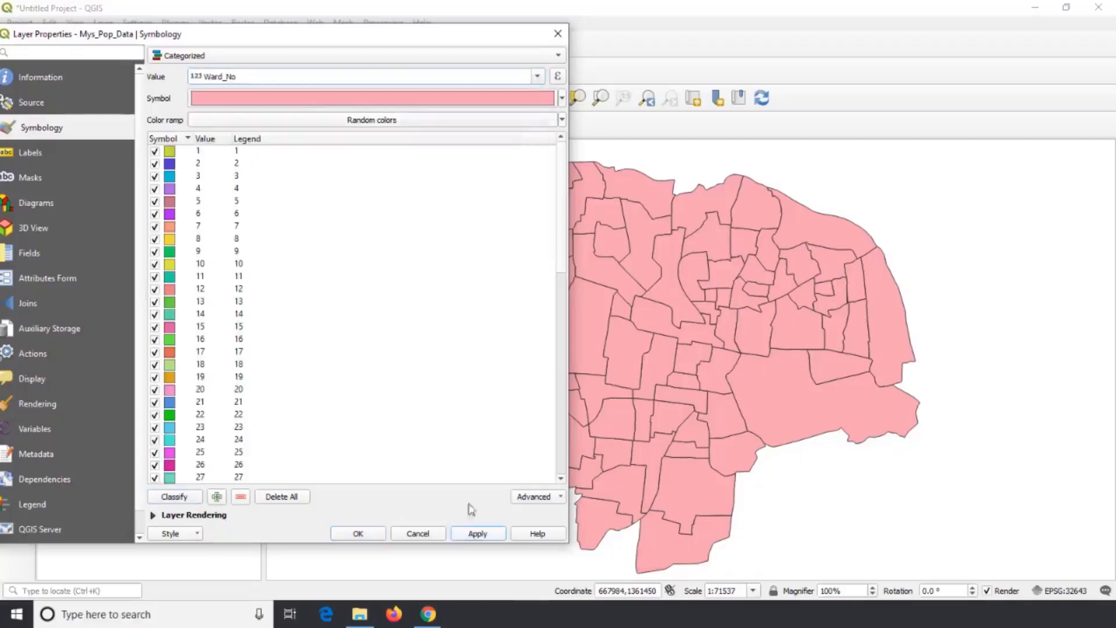
pyautogui.click(474, 535)
pyautogui.moveTo(528, 46)
pyautogui.mouseDown()
pyautogui.moveTo(281, 71)
pyautogui.moveTo(535, 34)
pyautogui.mouseUp()
# Apply Graduated symbology on Ward_No with five Equal Count (Quantile) classes and the white-to-red color ramp.
pyautogui.click(571, 50)
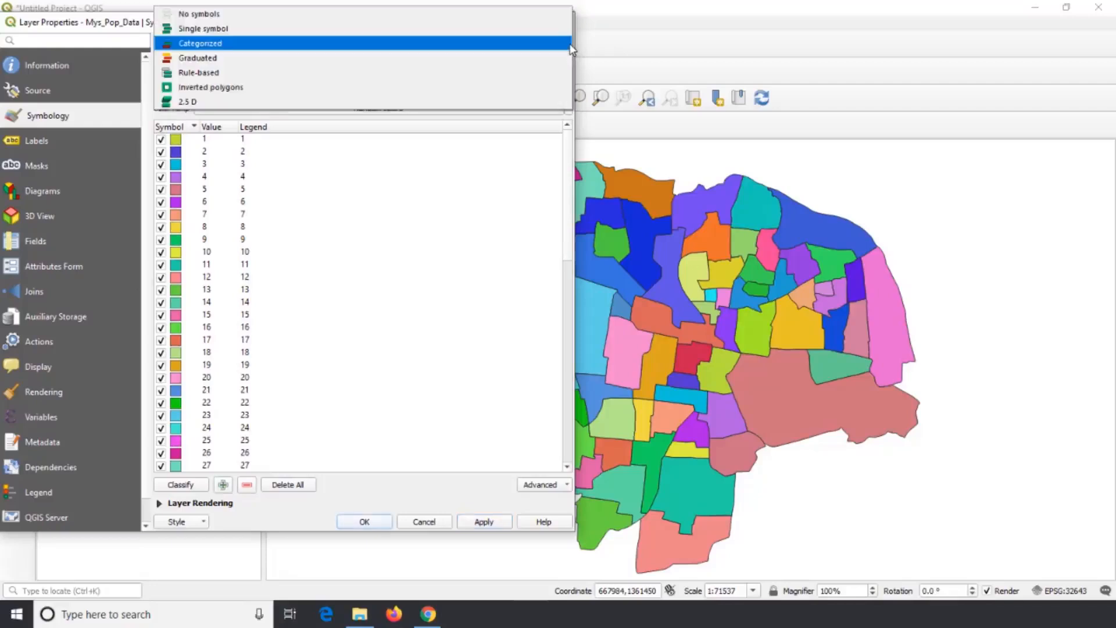
pyautogui.click(486, 61)
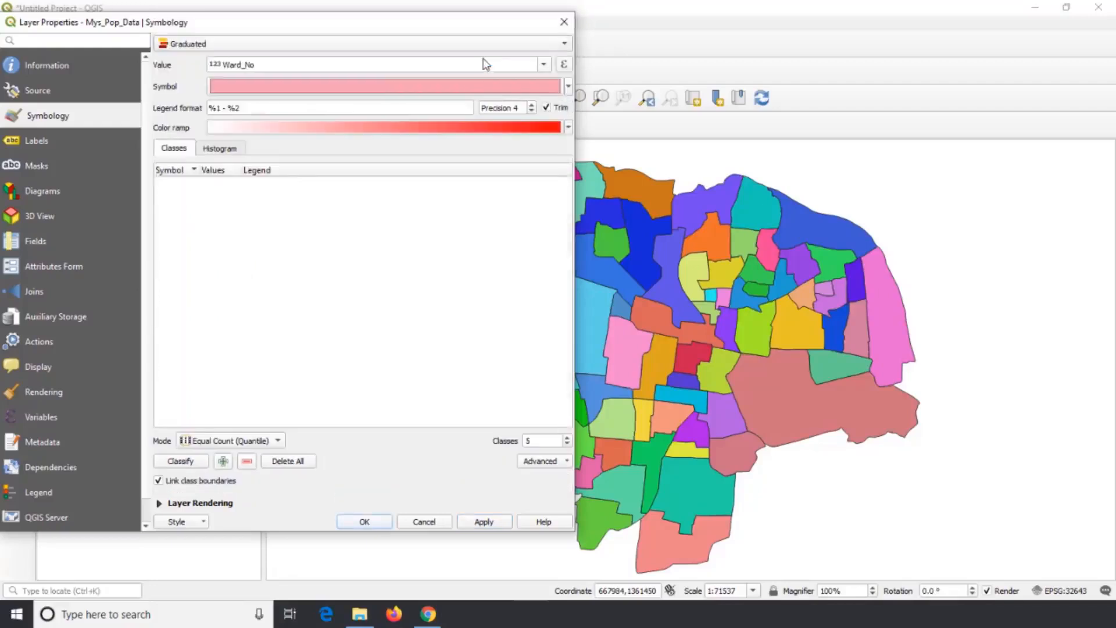
pyautogui.click(177, 462)
pyautogui.click(474, 521)
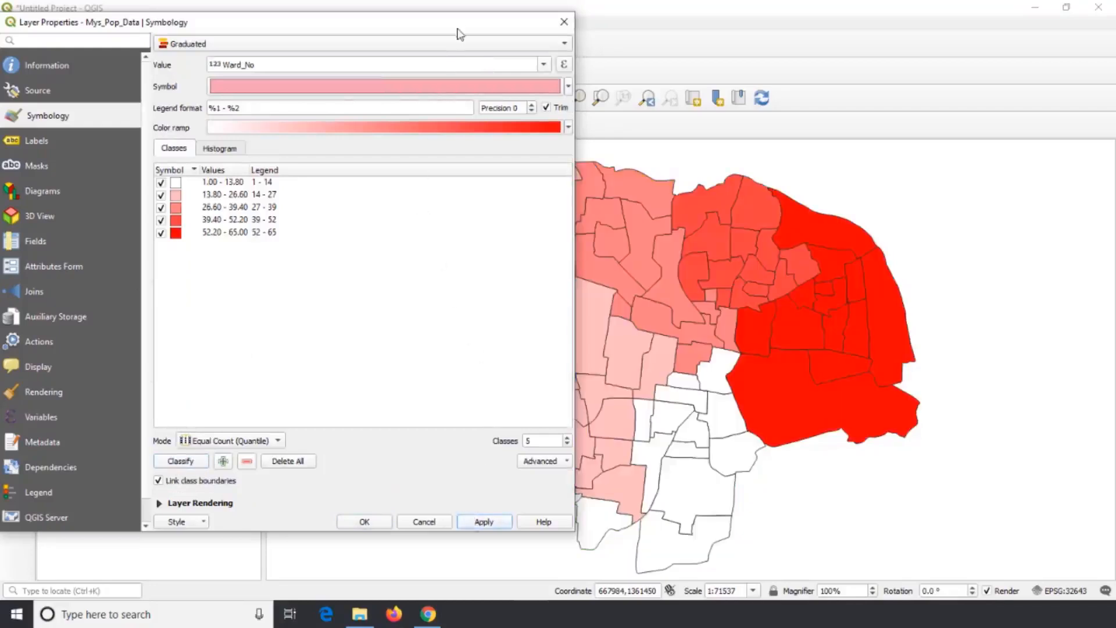
pyautogui.moveTo(460, 32); pyautogui.dragTo(372, 38)
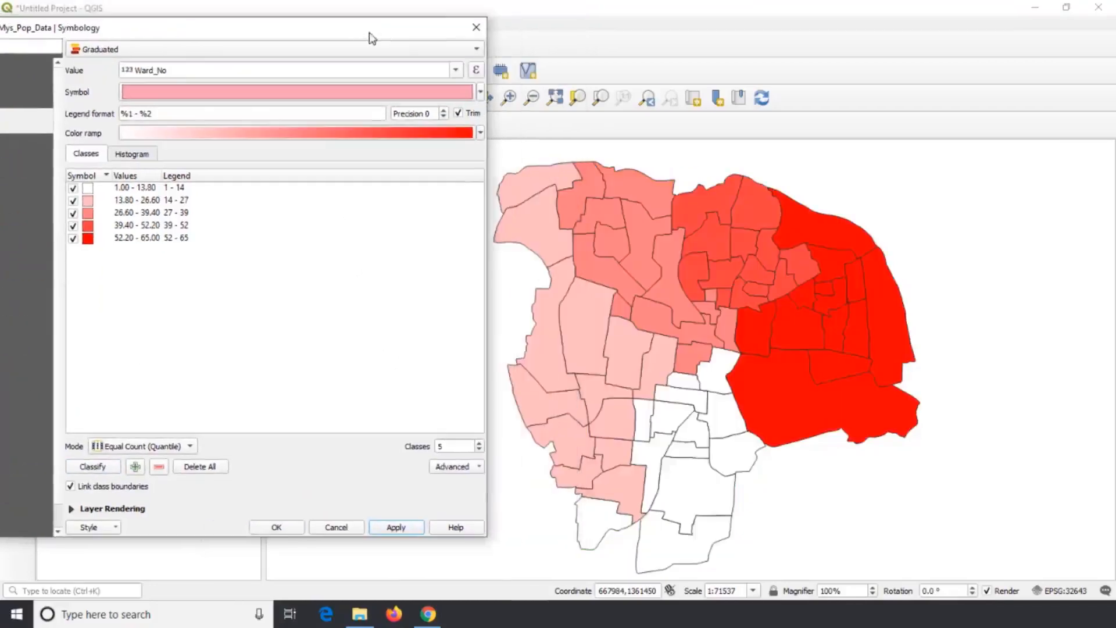
# Convert the Mys_Pop_Data symbology to Rule-based with feature counts, and add a rule without a filter.
pyautogui.click(471, 50)
pyautogui.click(379, 69)
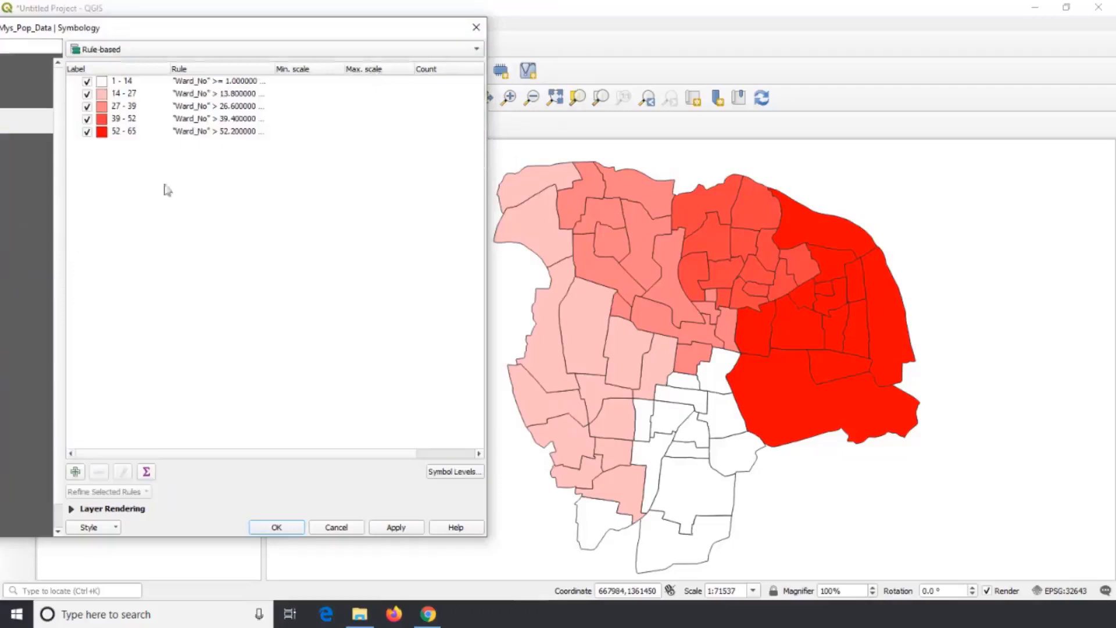
pyautogui.click(149, 472)
pyautogui.click(75, 474)
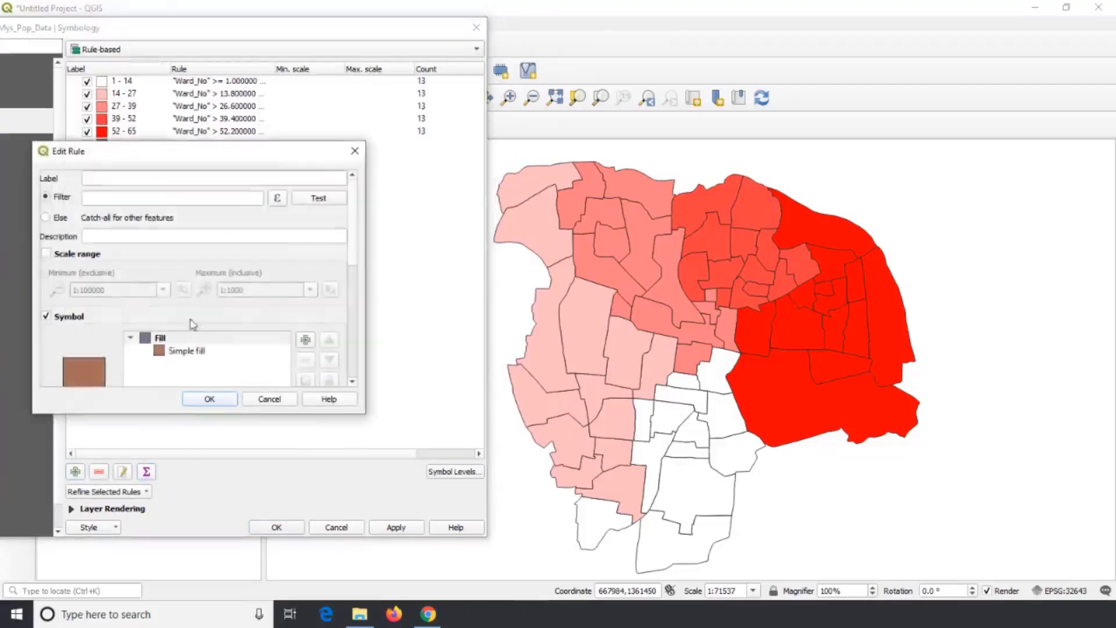
pyautogui.click(258, 400)
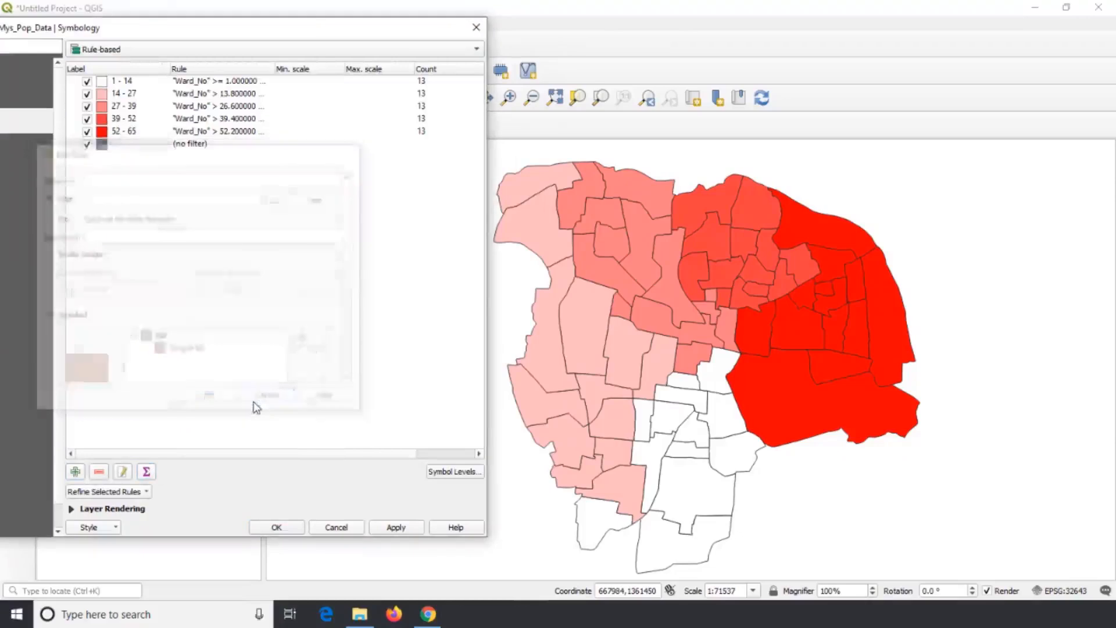
# Apply the Inverted polygons style to Mys_Pop_Data with Rule-based as the sub renderer.
pyautogui.click(473, 53)
pyautogui.click(412, 82)
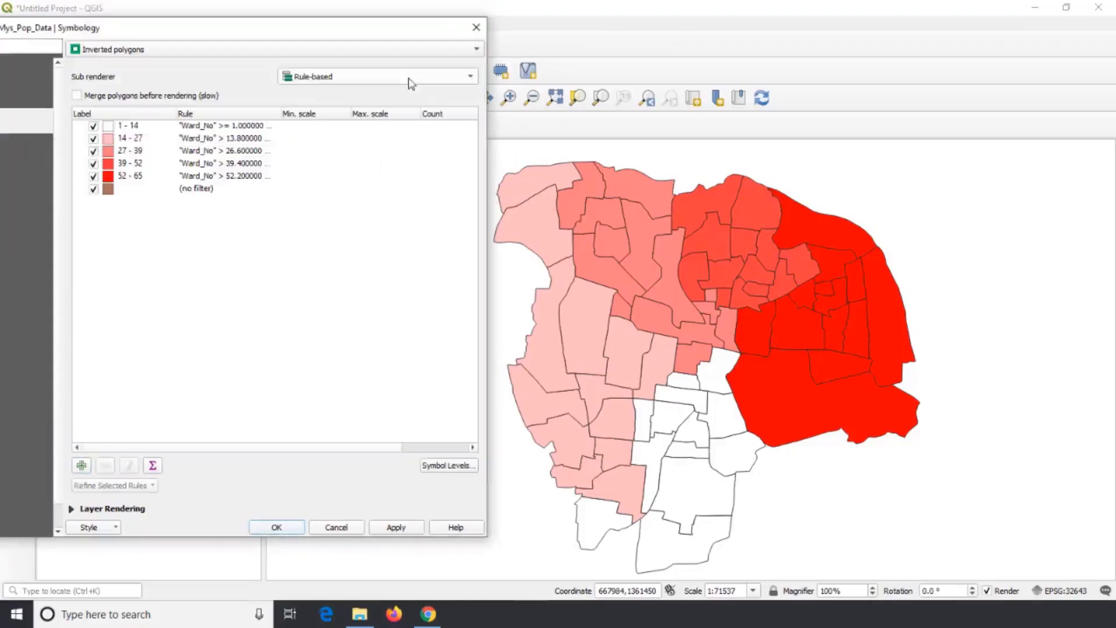
pyautogui.click(396, 527)
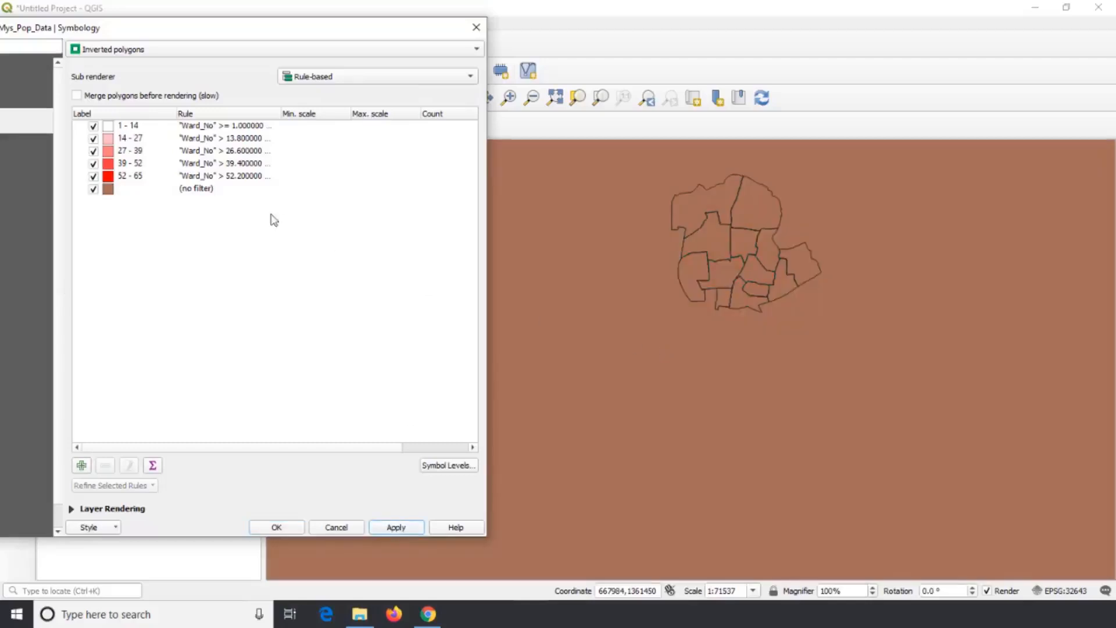
# Apply the 2.5 D style to Mys_Pop_Data with height 10, angle 70° and shadow size 4.00.
pyautogui.click(325, 52)
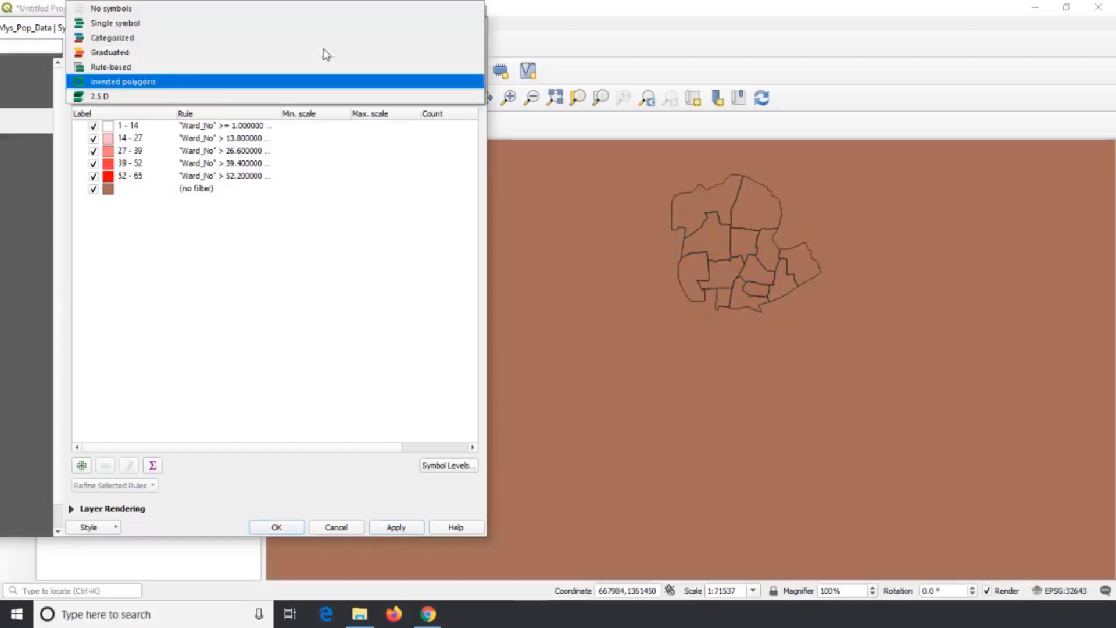
pyautogui.click(194, 96)
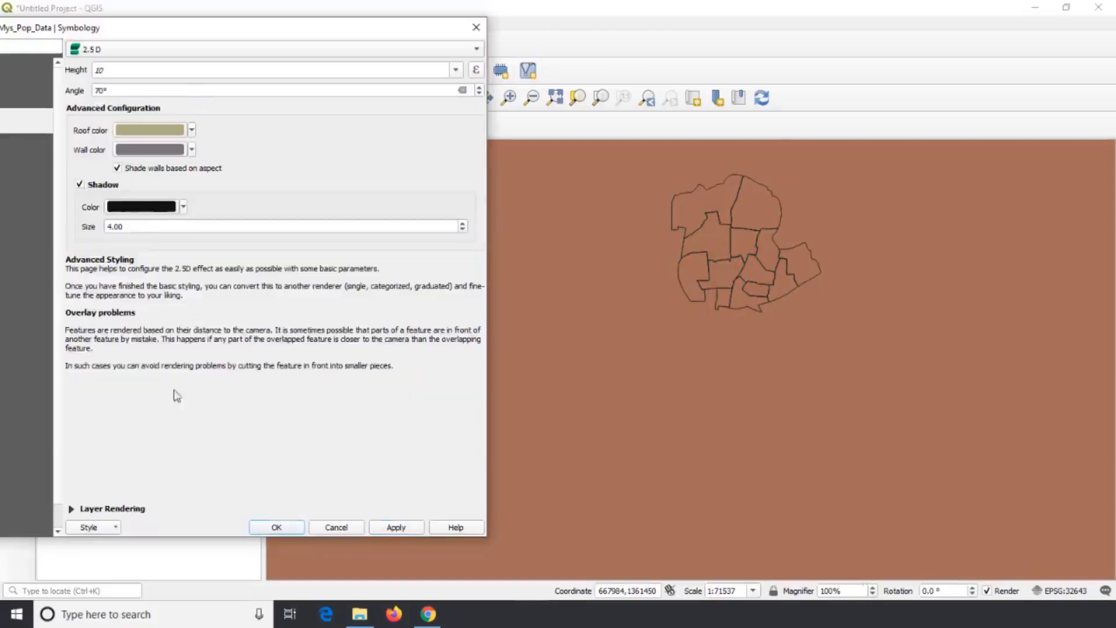
pyautogui.click(397, 528)
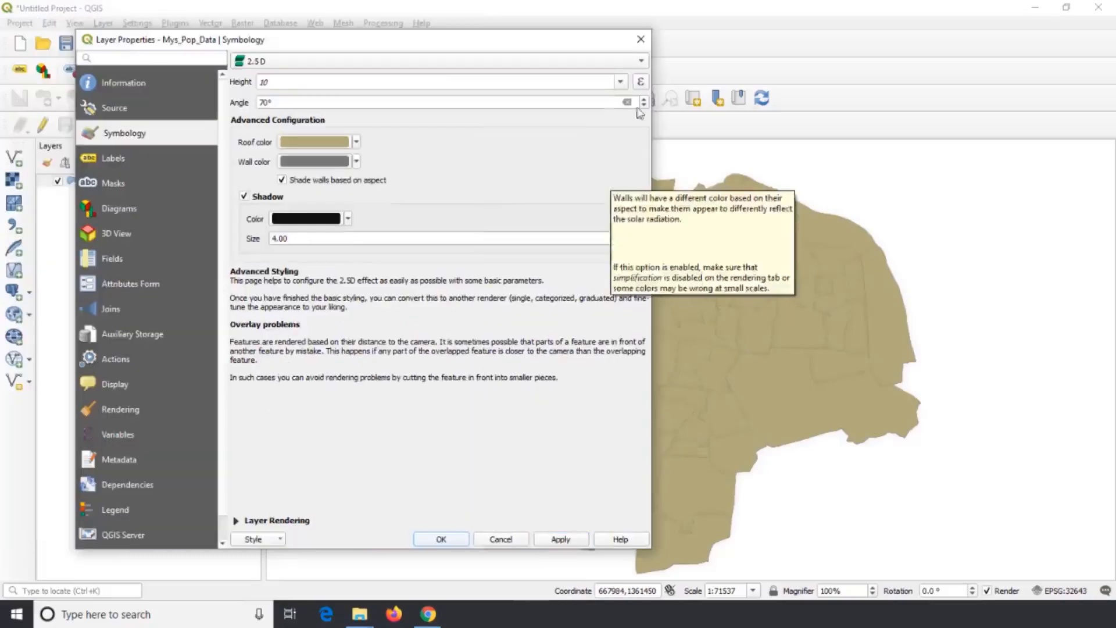
# Switch the Mys_Pop_Data symbology to Graduated and choose Pop_Mys_TO as the value field.
pyautogui.click(641, 60)
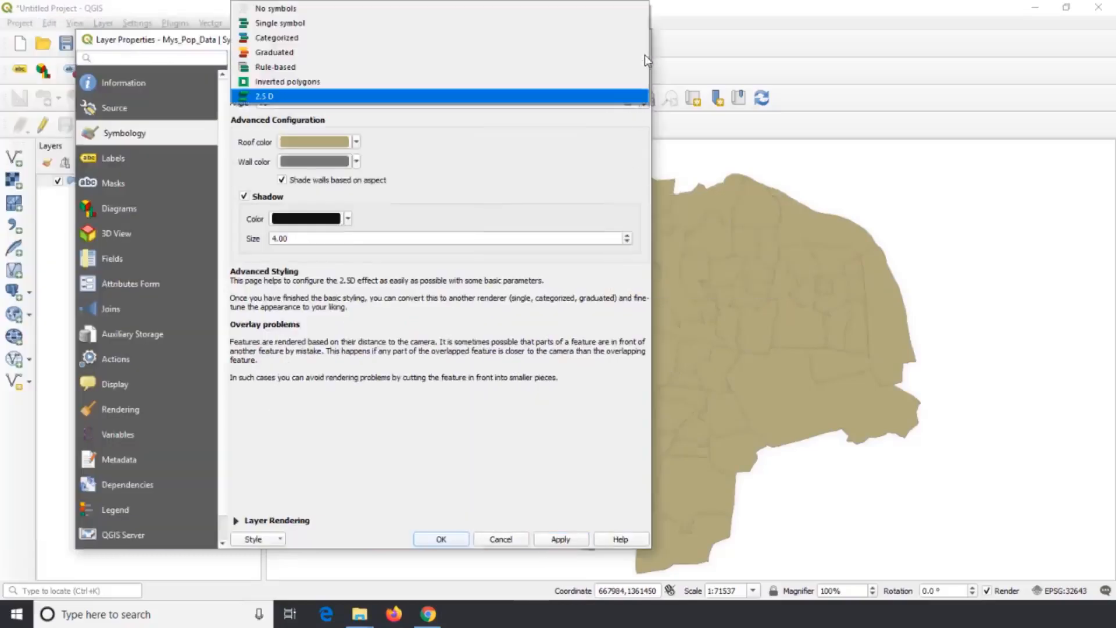
pyautogui.click(512, 53)
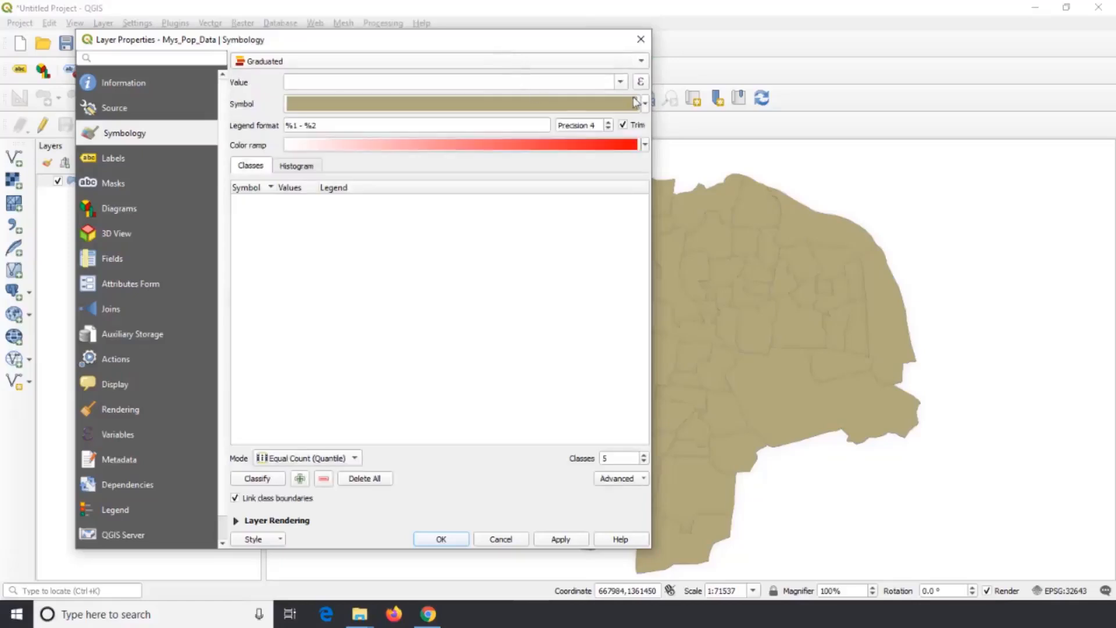
pyautogui.click(620, 82)
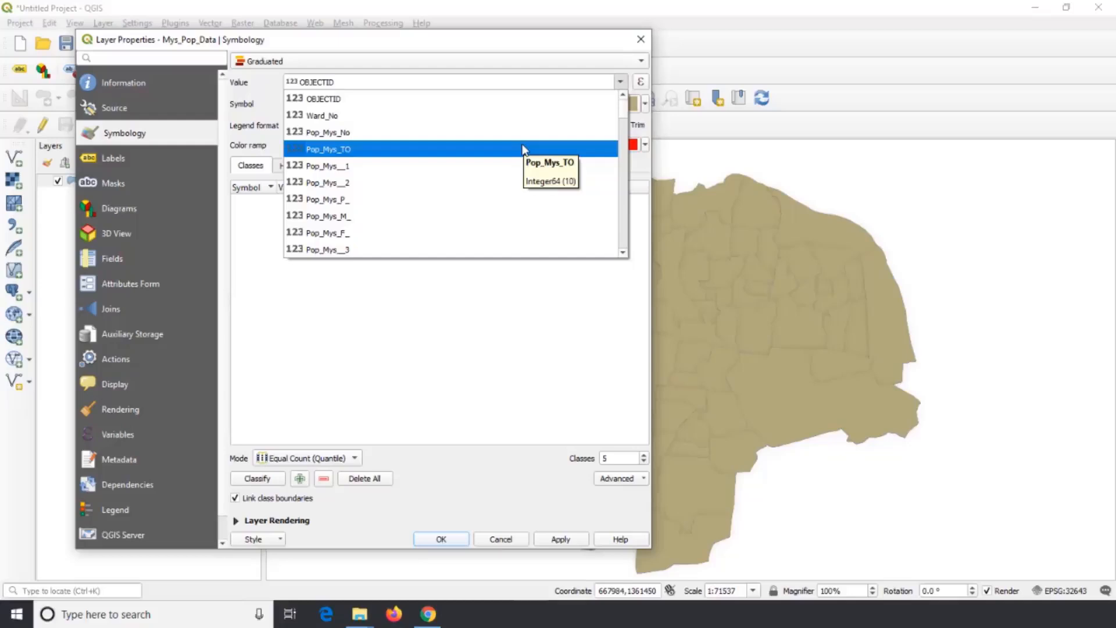
pyautogui.click(525, 150)
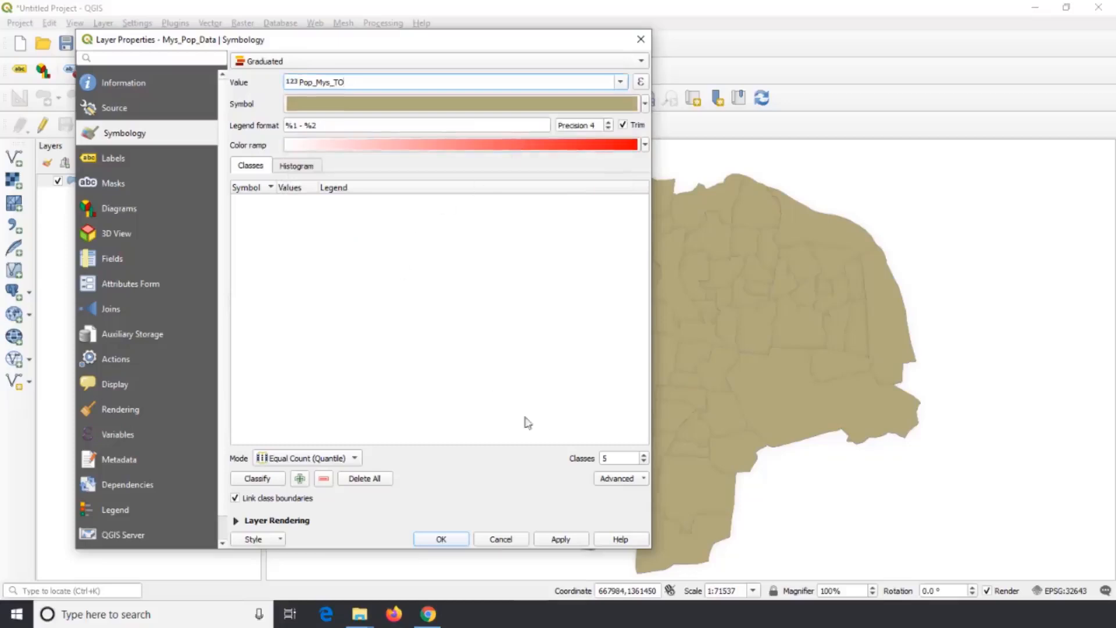
# Try up to eight classes, settle on 3 with Equal Count (Quantile), and review the available classification modes.
pyautogui.click(609, 458)
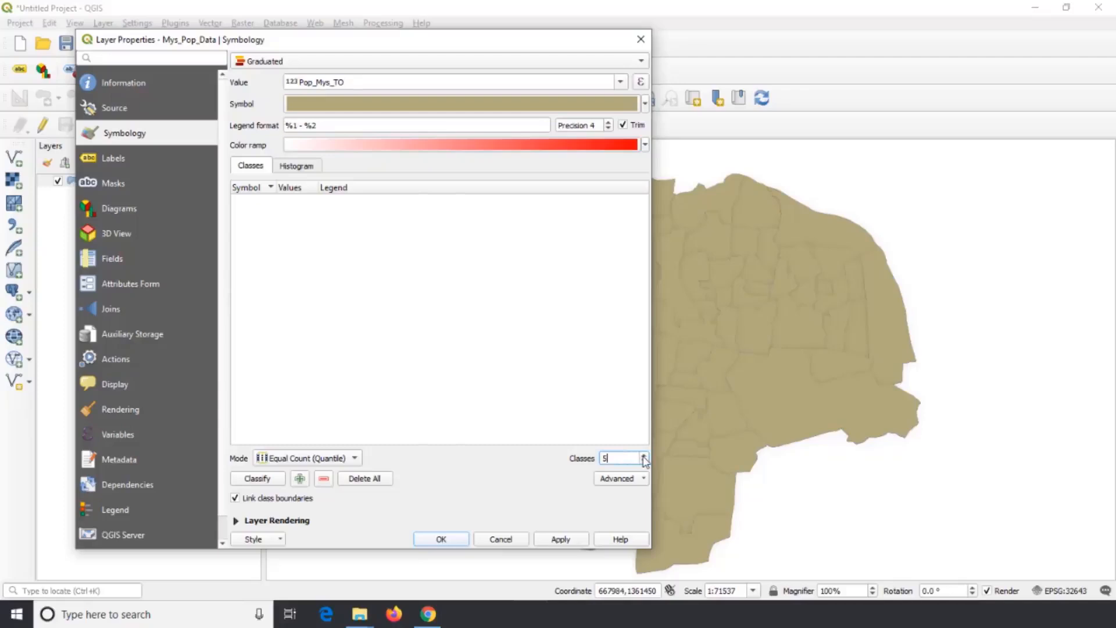
pyautogui.click(644, 456)
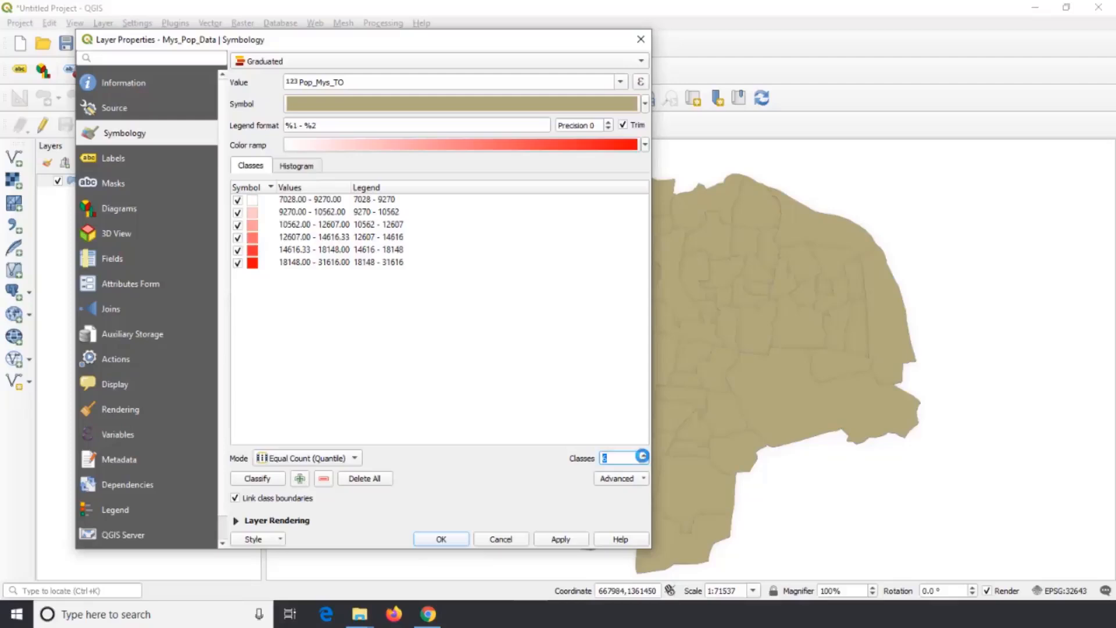
pyautogui.click(643, 454)
pyautogui.click(642, 455)
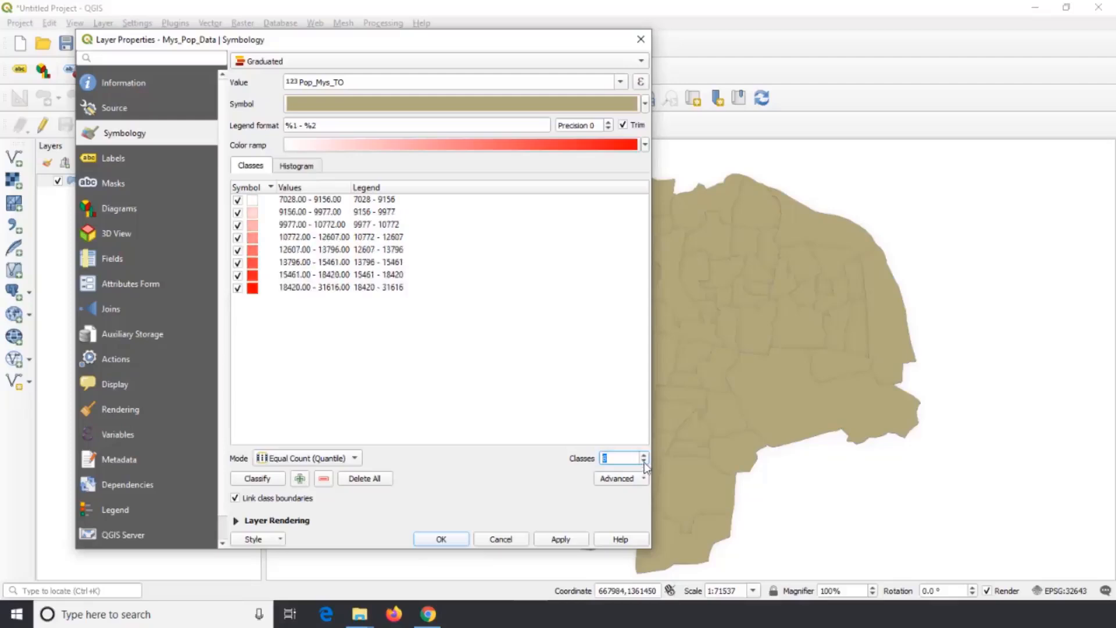
pyautogui.click(642, 461)
pyautogui.click(642, 461)
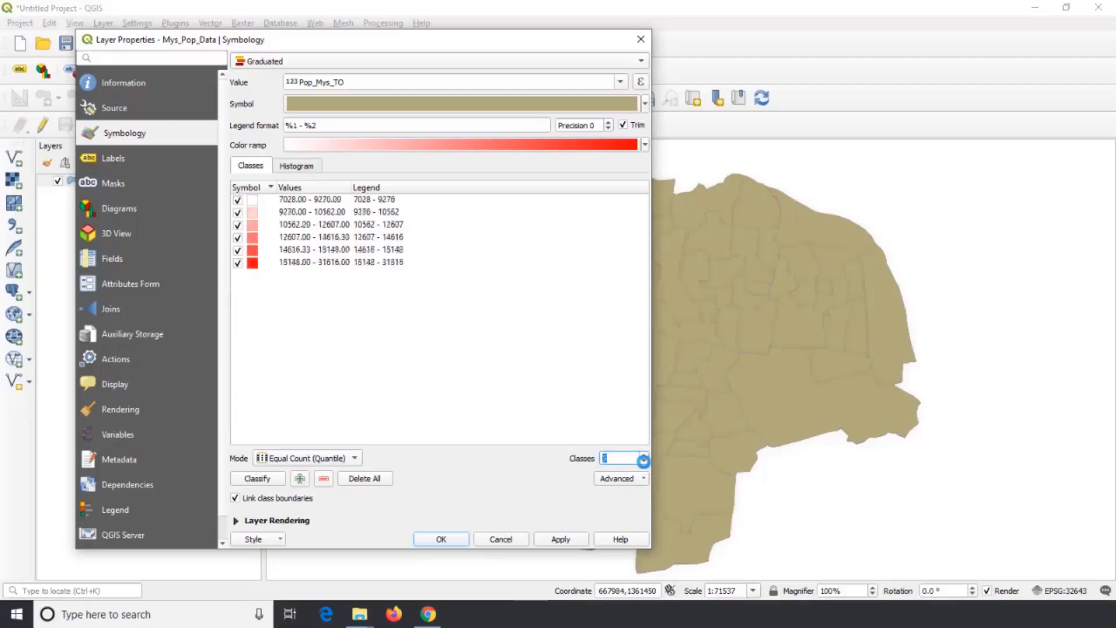
pyautogui.click(643, 461)
pyautogui.click(642, 461)
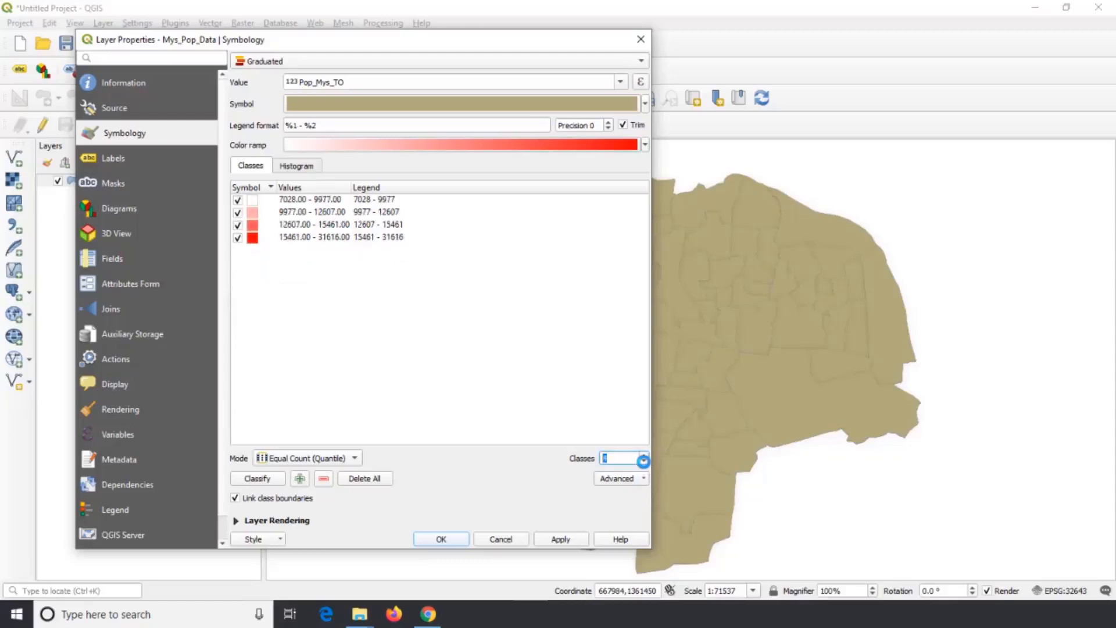
pyautogui.click(643, 460)
pyautogui.click(612, 457)
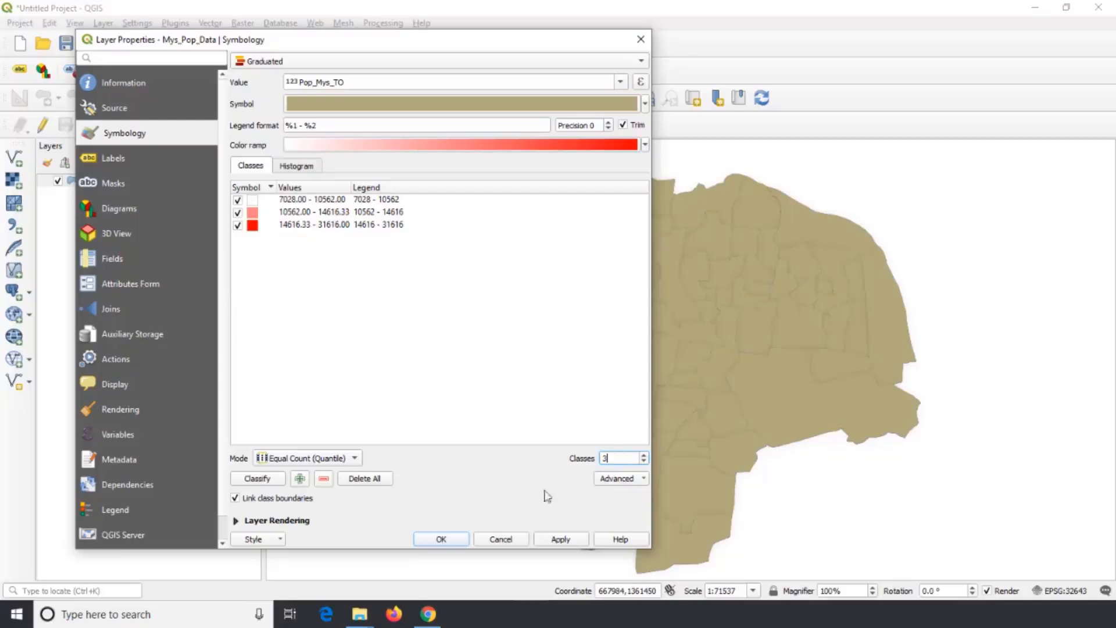
pyautogui.click(354, 459)
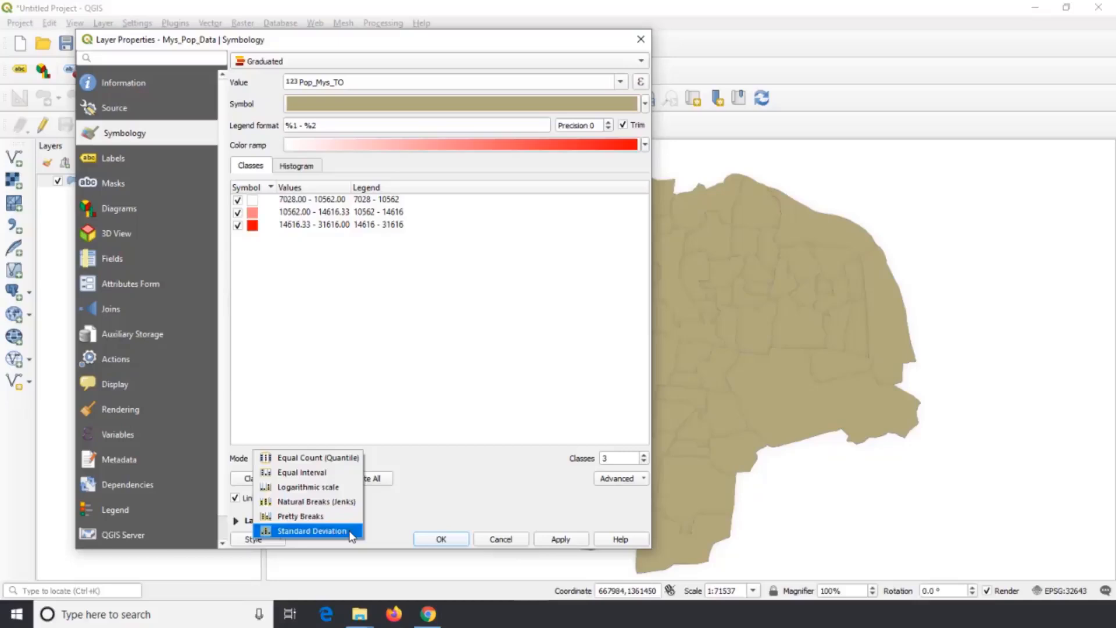
pyautogui.click(430, 476)
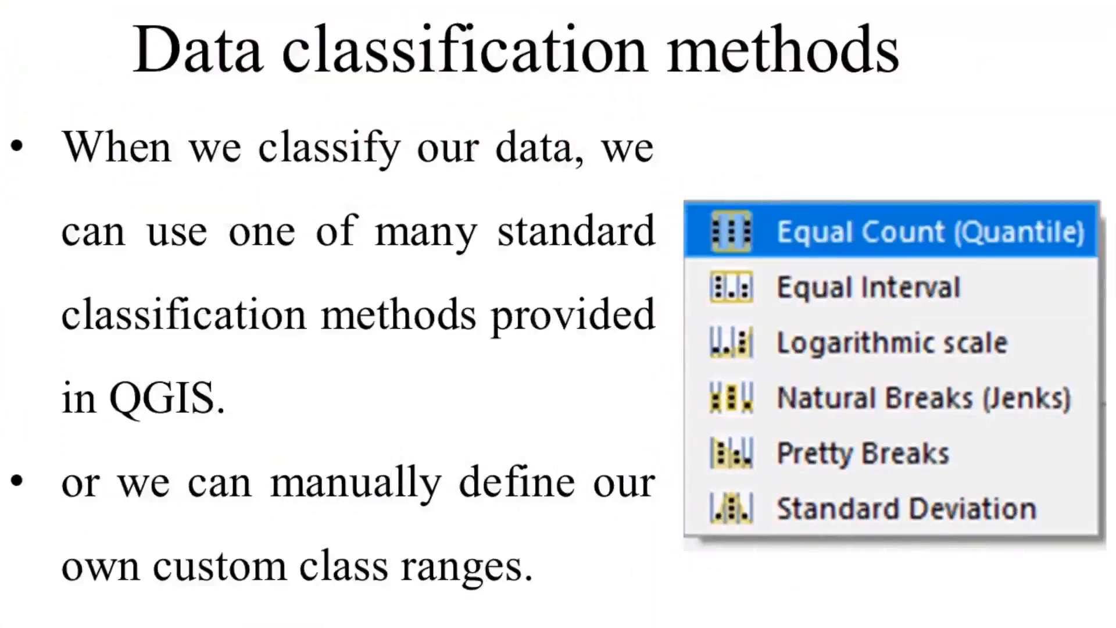